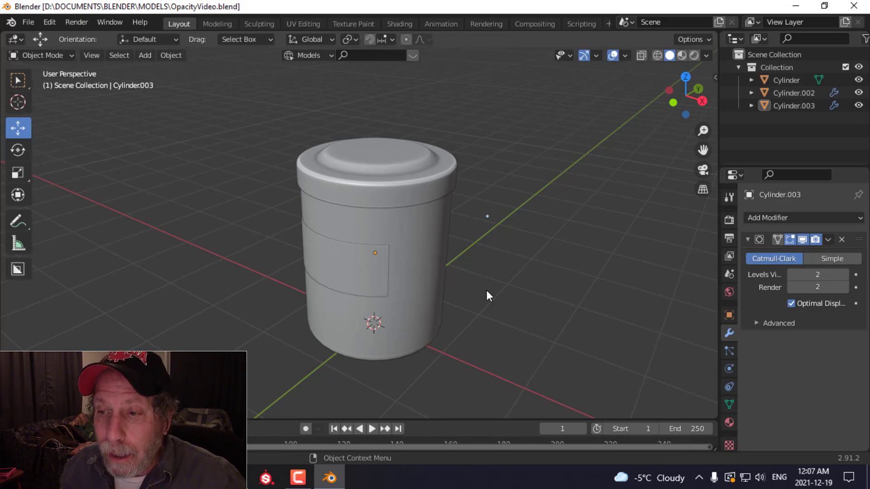
- Check which materials are assigned to the jar's lid, glass body and paper label
middle_drag(404, 238, 412, 222)
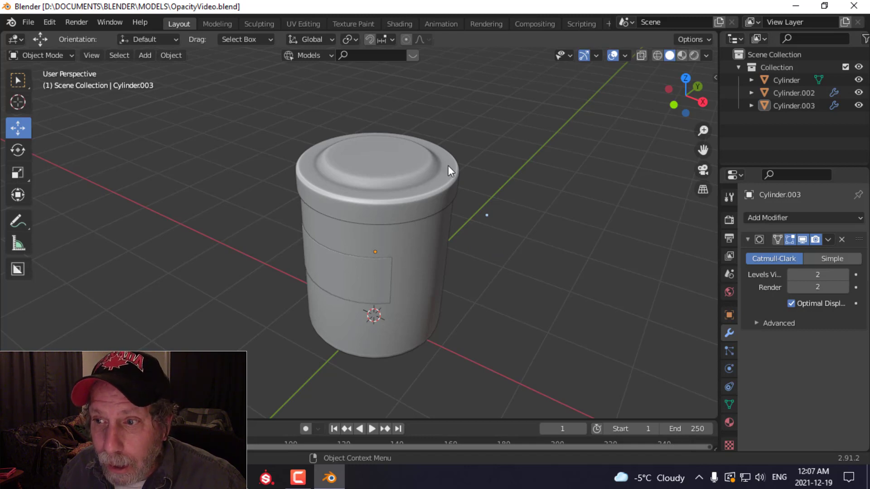
click(391, 158)
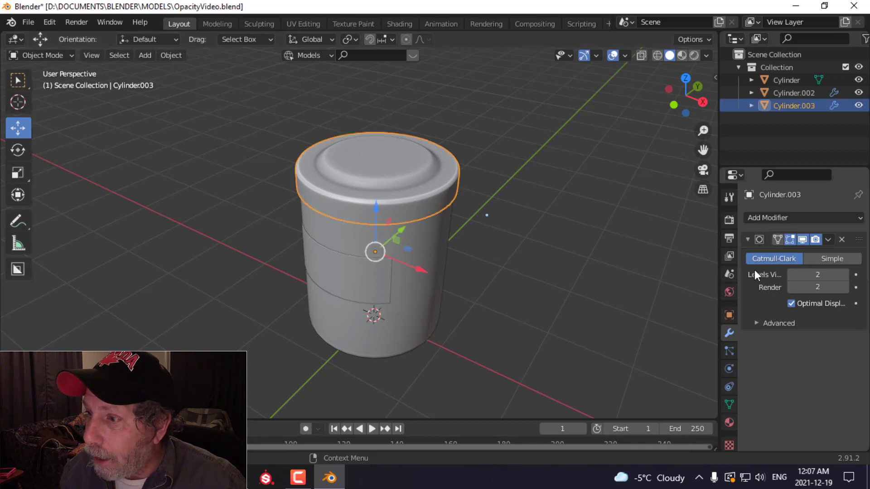
click(730, 423)
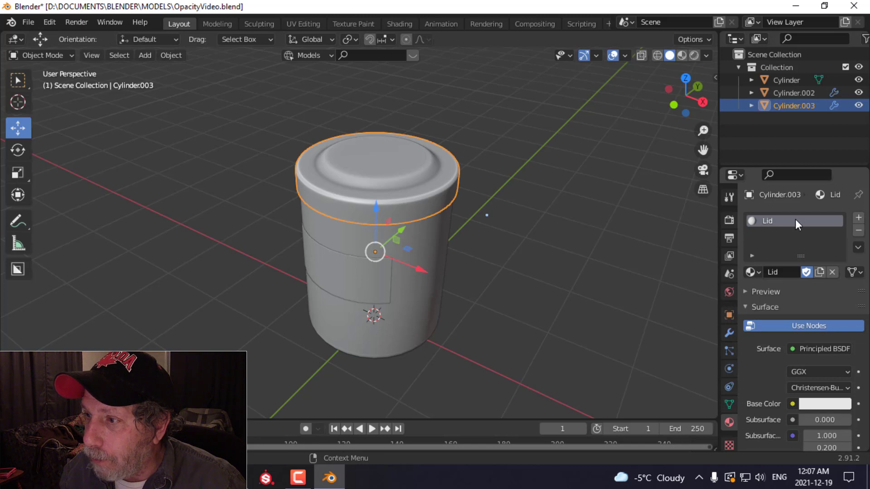
click(435, 244)
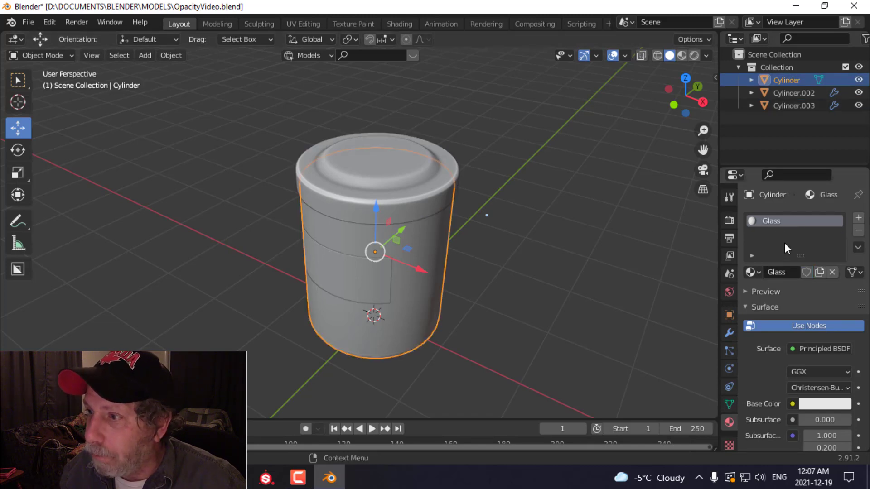
click(354, 284)
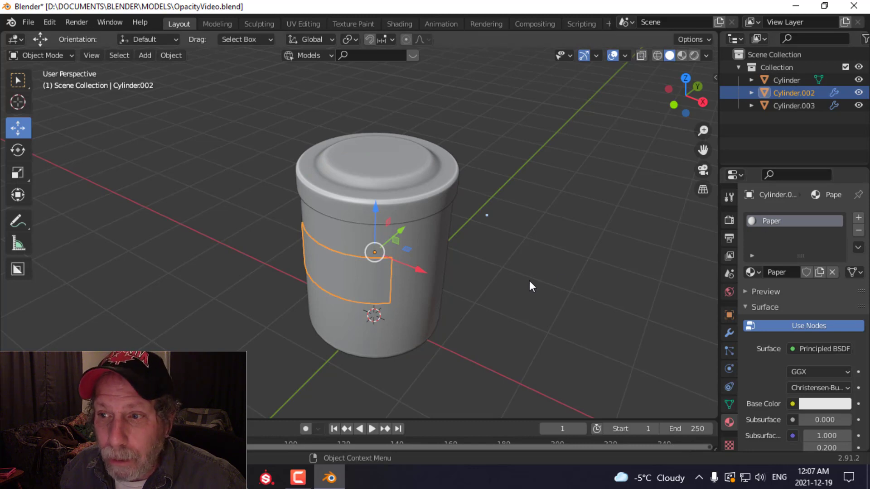
click(399, 178)
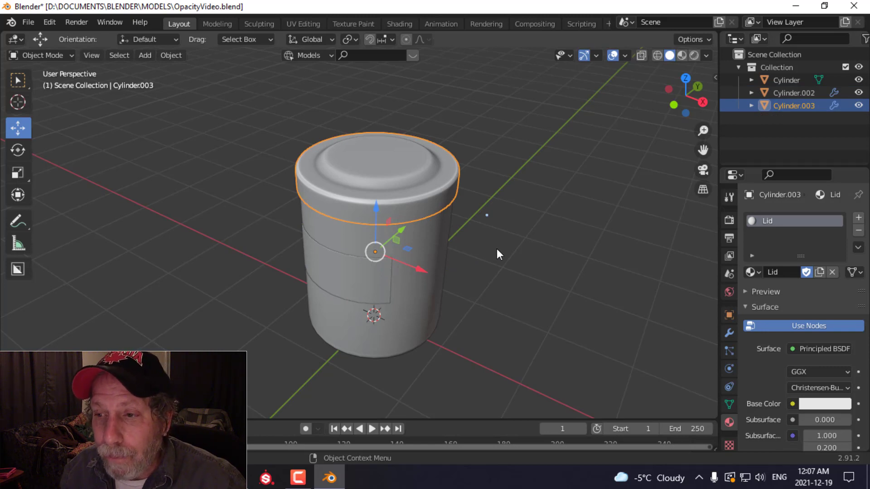
- Select all the jar's objects and export only the selection as OpacityVideo.fbx into the WESTERN\EXPORT OPACITY folder
key(a)
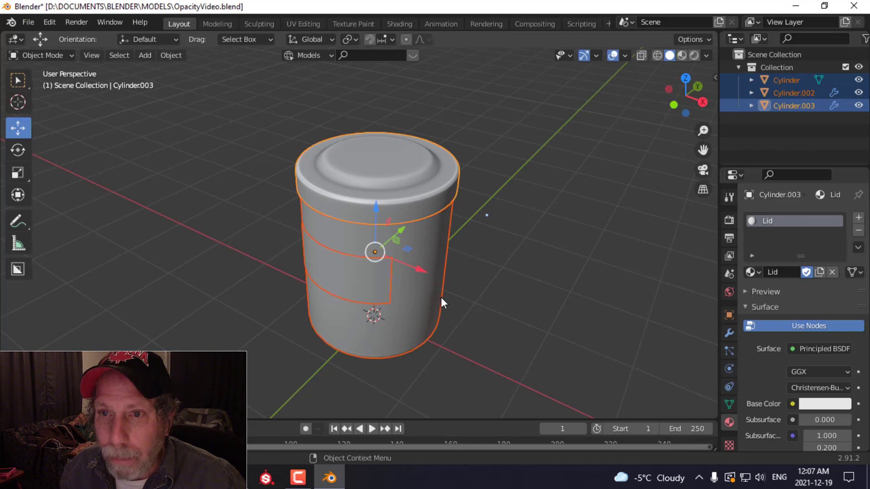
click(28, 22)
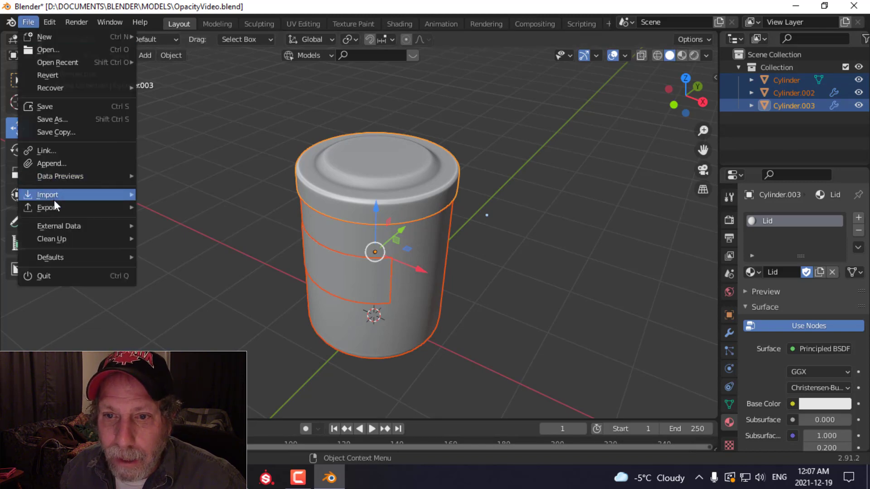
mouse_move(56, 205)
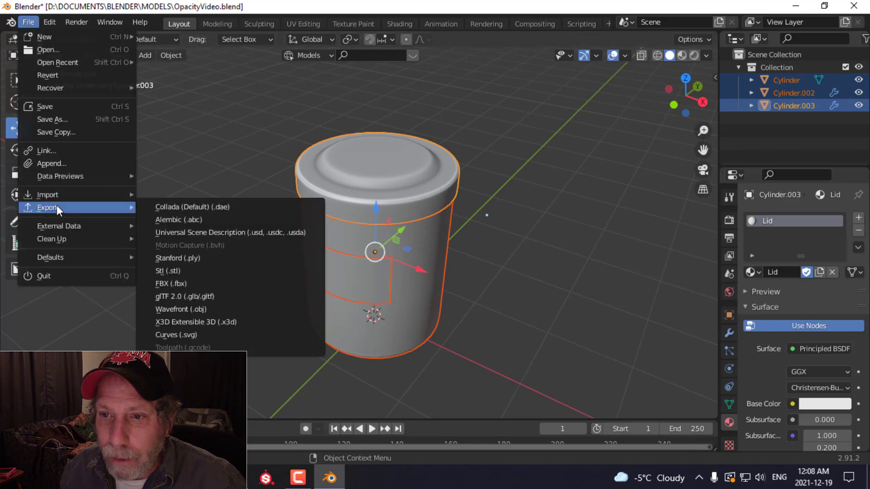
click(181, 286)
key(BackSpace)
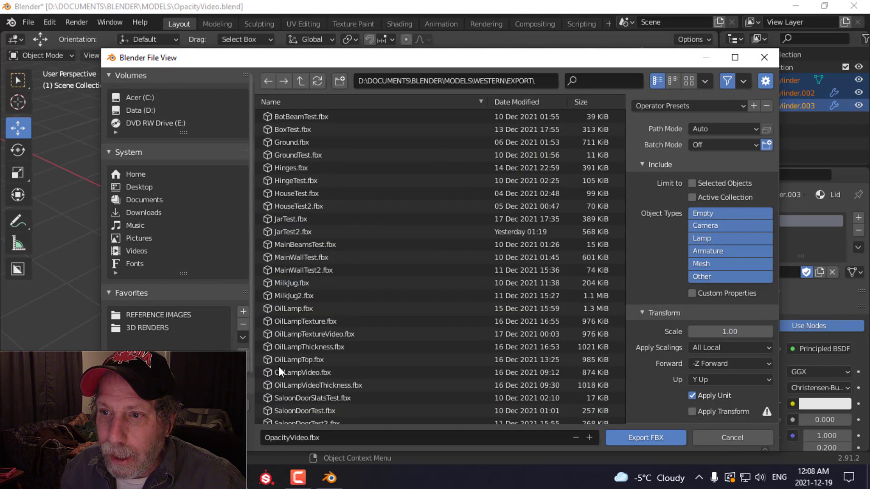
click(301, 81)
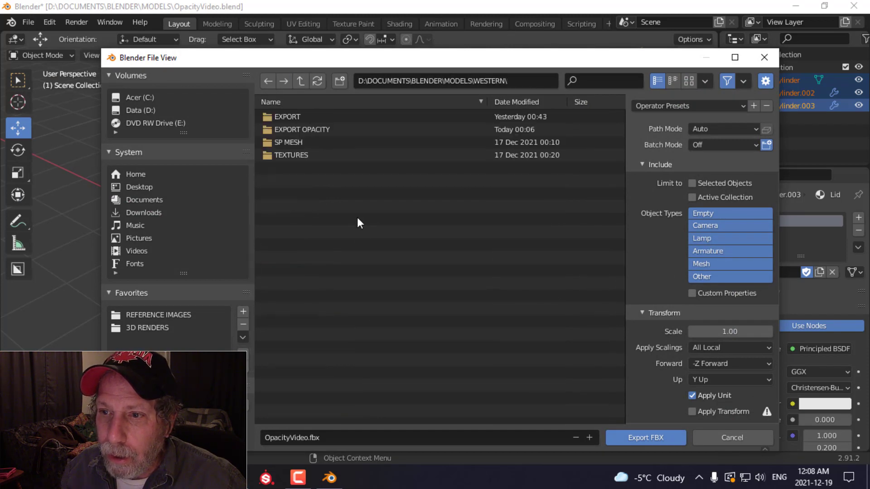
click(308, 130)
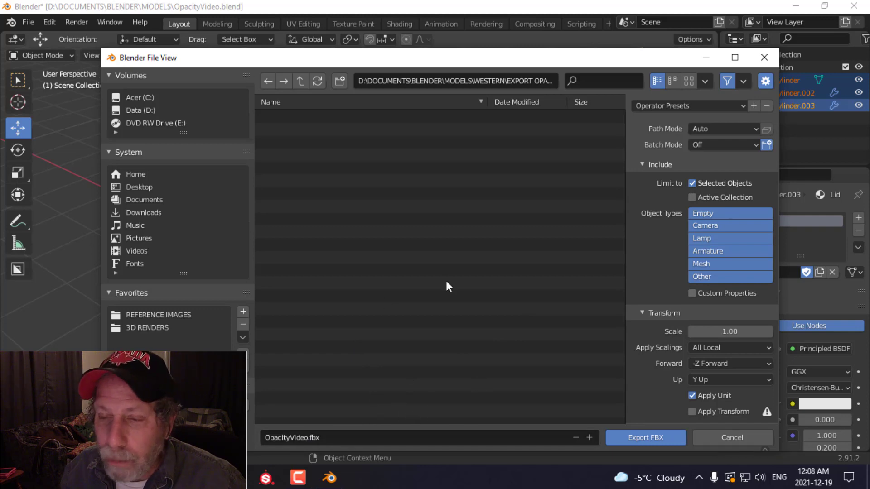
click(634, 434)
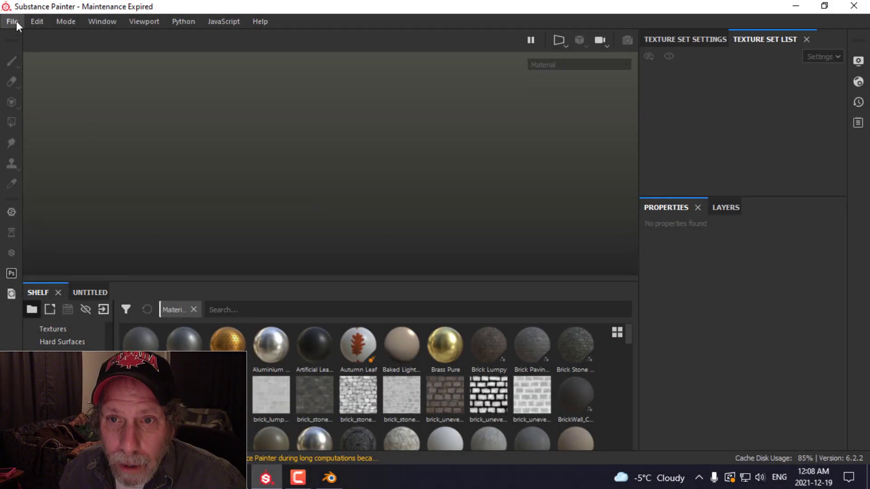
- In Substance Painter, start a new project with the document resolution set to 2048
click(11, 21)
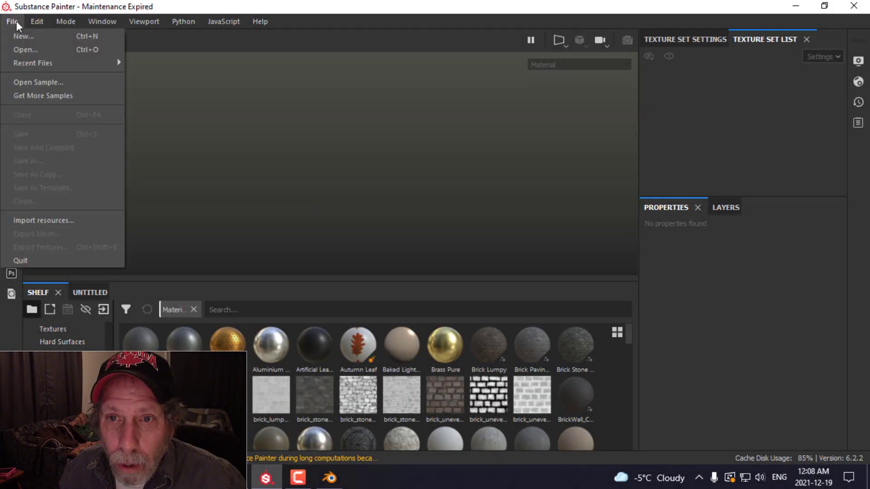
click(21, 36)
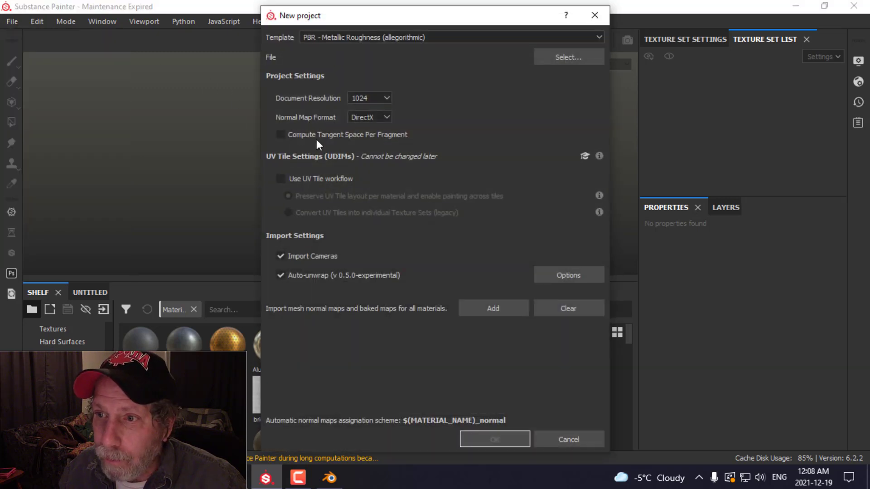
click(365, 101)
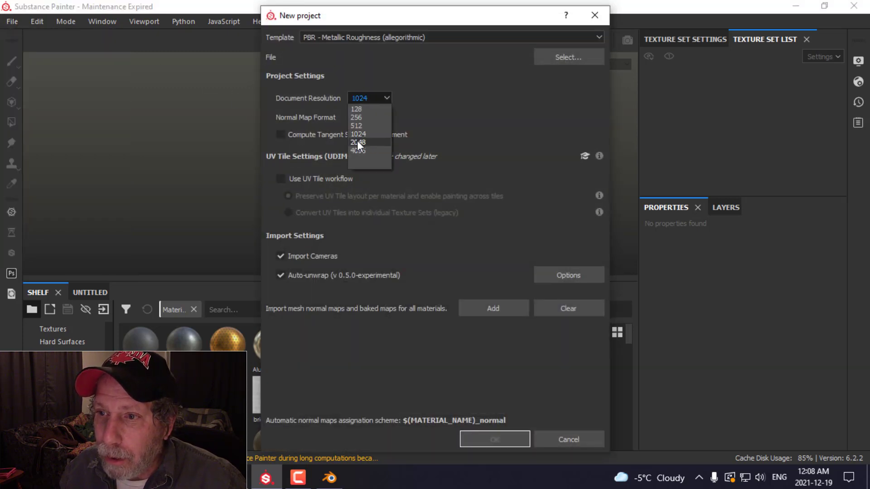
click(385, 141)
- Choose OpacityVideo.fbx from the EXPORT OPACITY folder as the project mesh and create the project
click(570, 59)
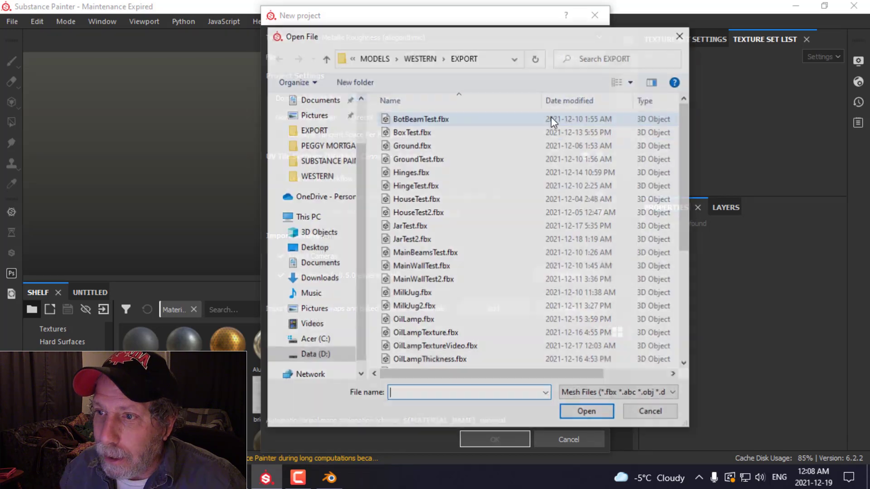
click(326, 58)
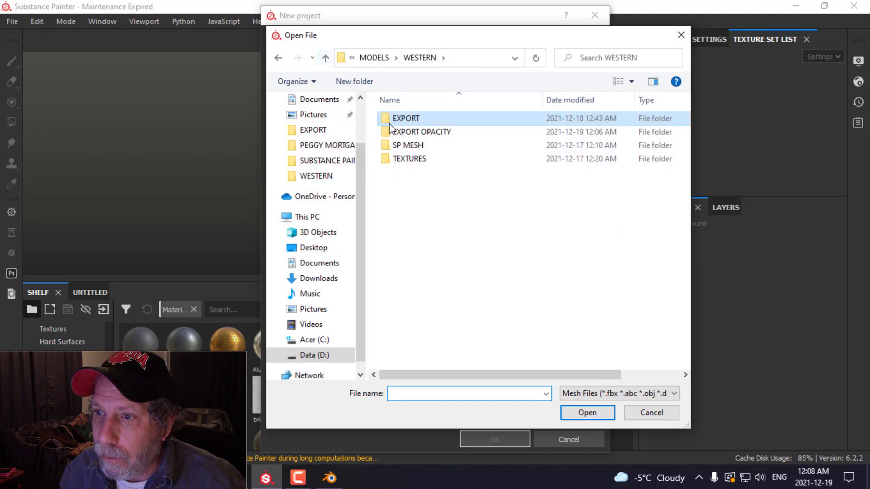
double_click(420, 133)
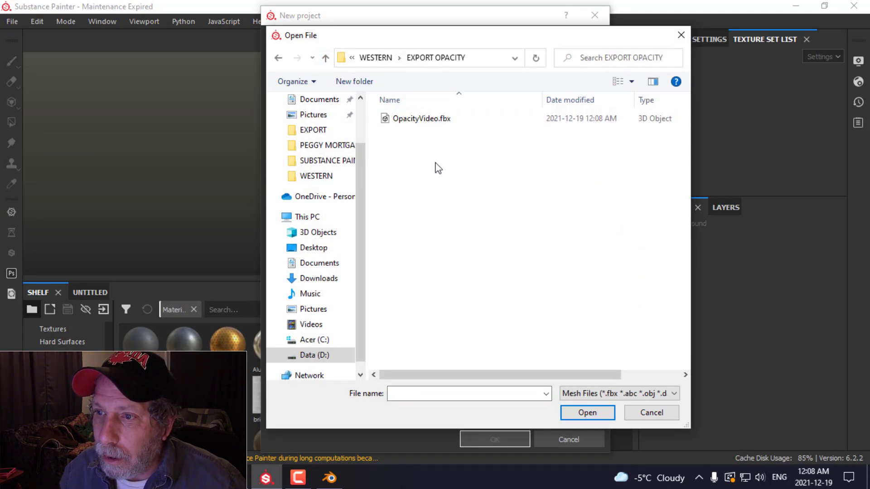
click(419, 119)
click(586, 415)
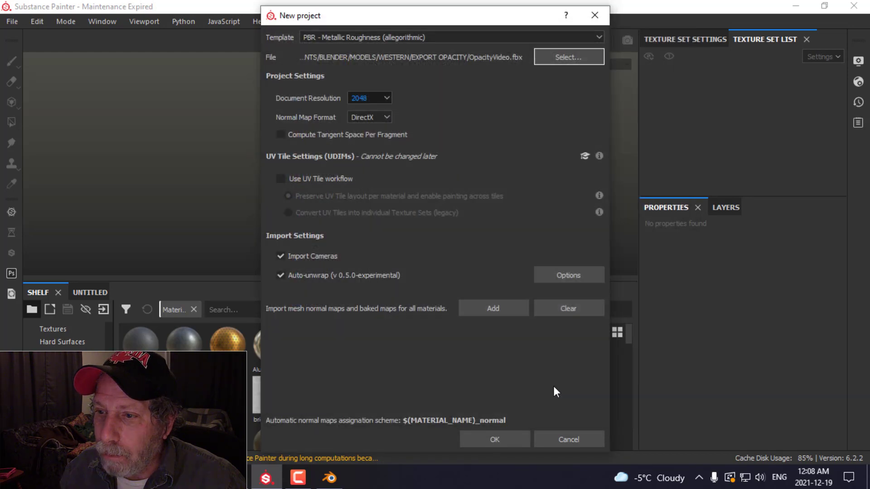
click(495, 439)
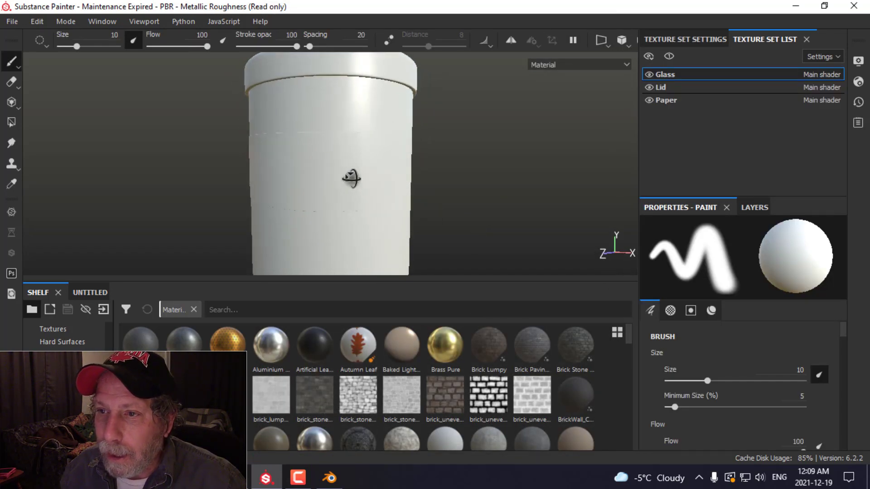
- Bake the mesh maps for all texture sets at an output size of 2048, leaving out the ID map
alt+drag(351, 178, 323, 206)
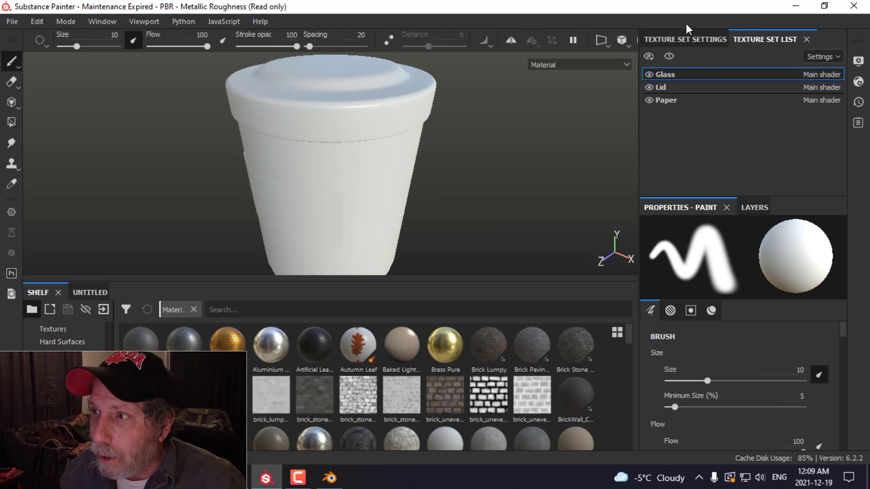
click(702, 39)
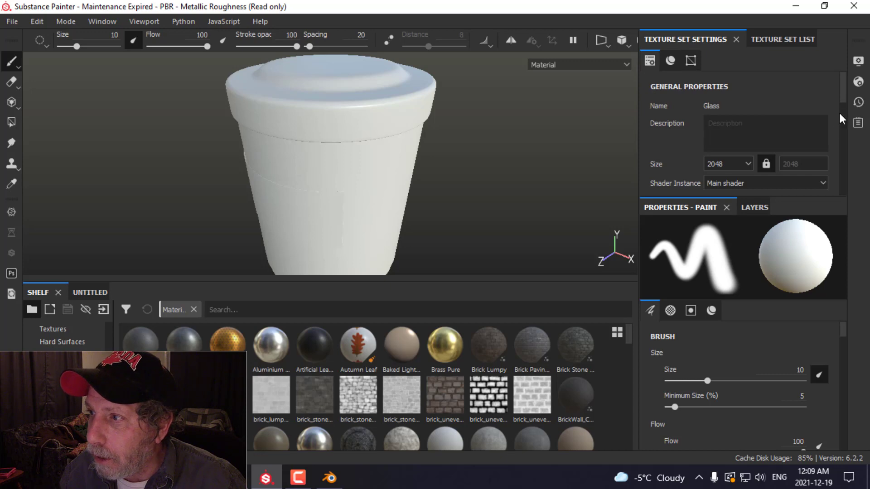
drag(842, 86, 847, 157)
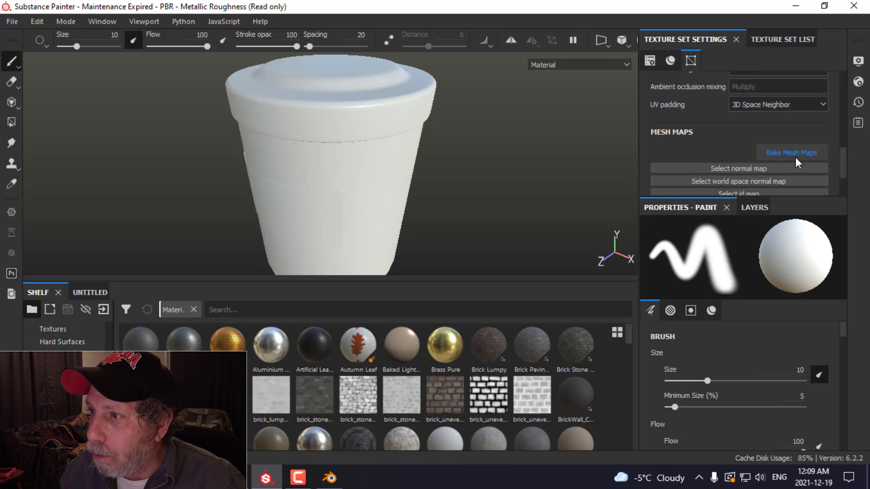
click(791, 153)
click(431, 62)
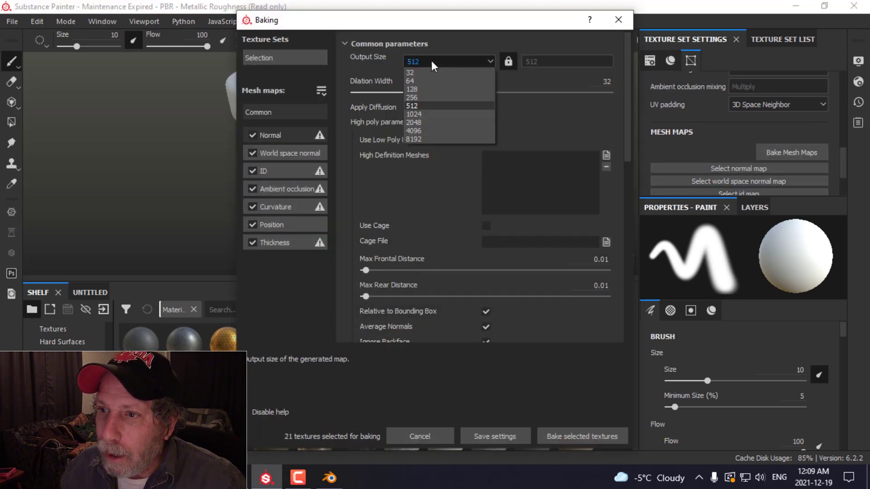
click(421, 122)
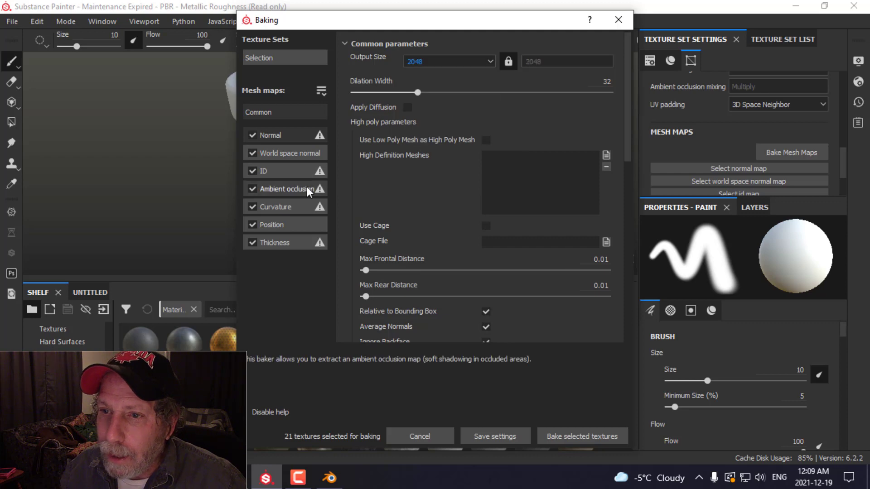
click(252, 170)
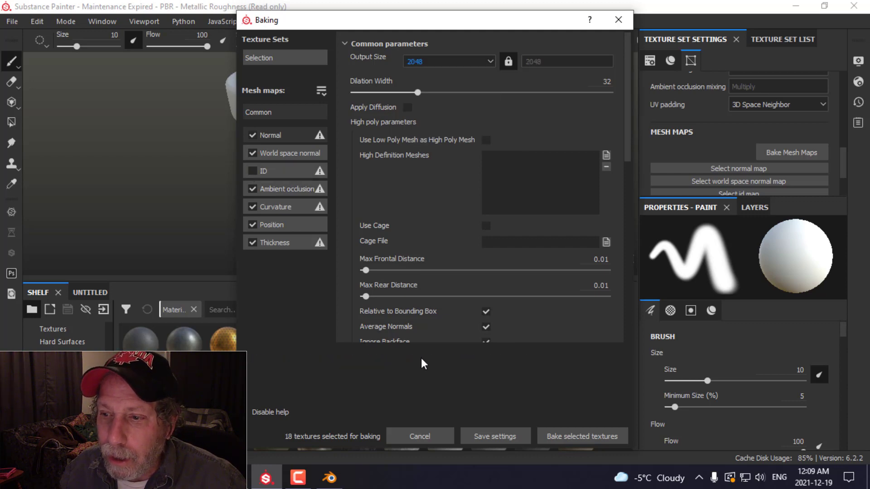
click(568, 438)
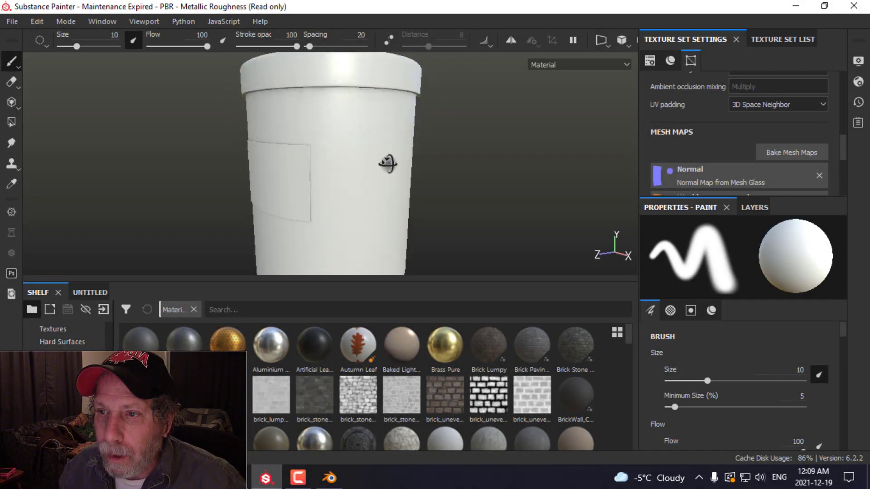
alt+drag(388, 164, 406, 180)
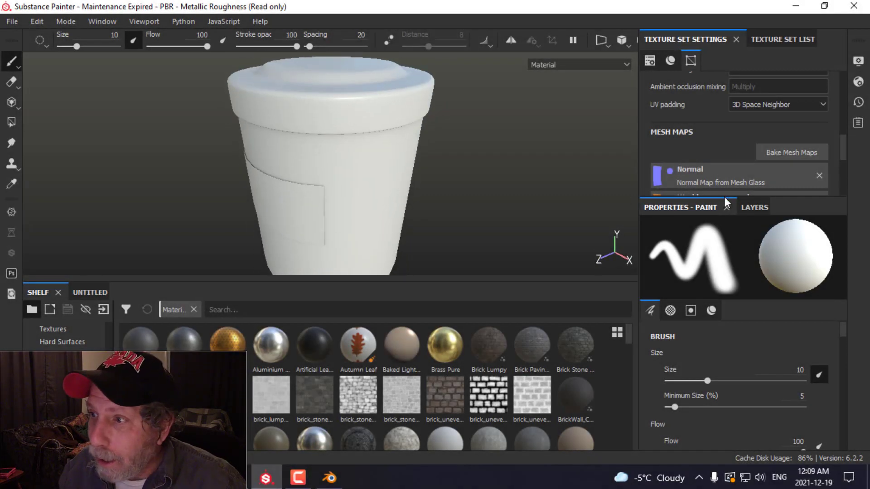
- Replace the default paint layer of the Lid texture set with the Copper Worn smart material
drag(841, 151, 839, 89)
click(788, 39)
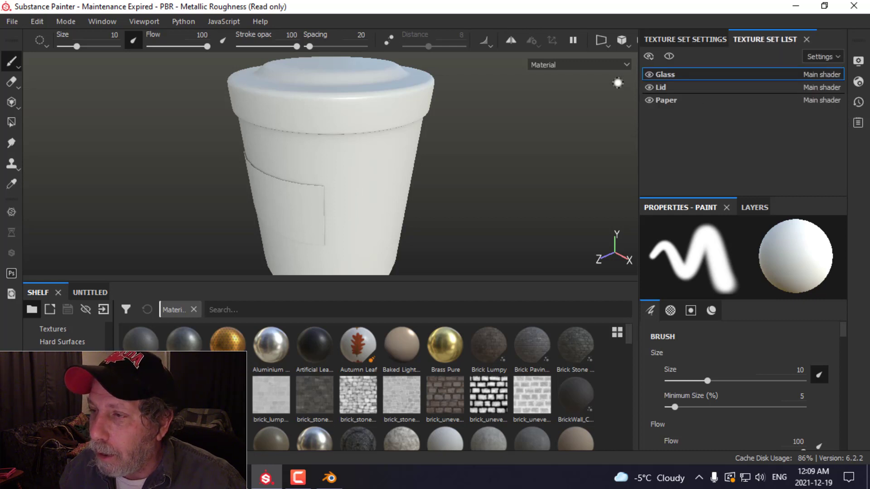
click(667, 87)
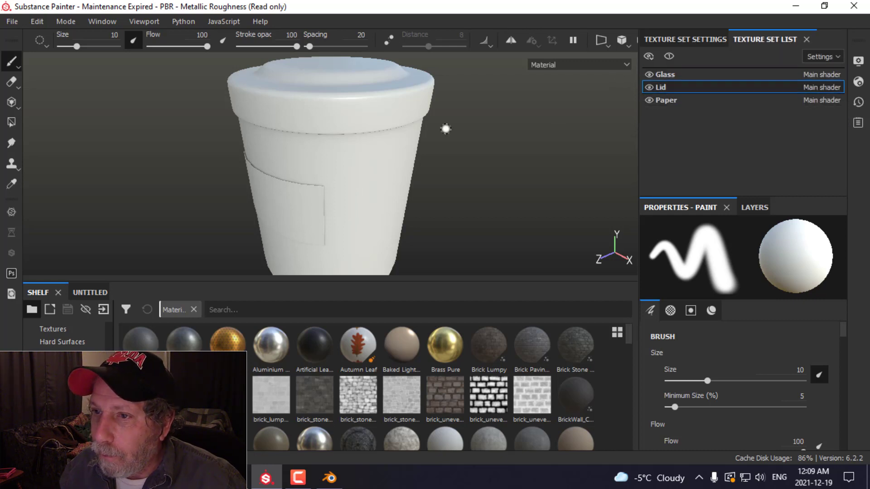
click(755, 209)
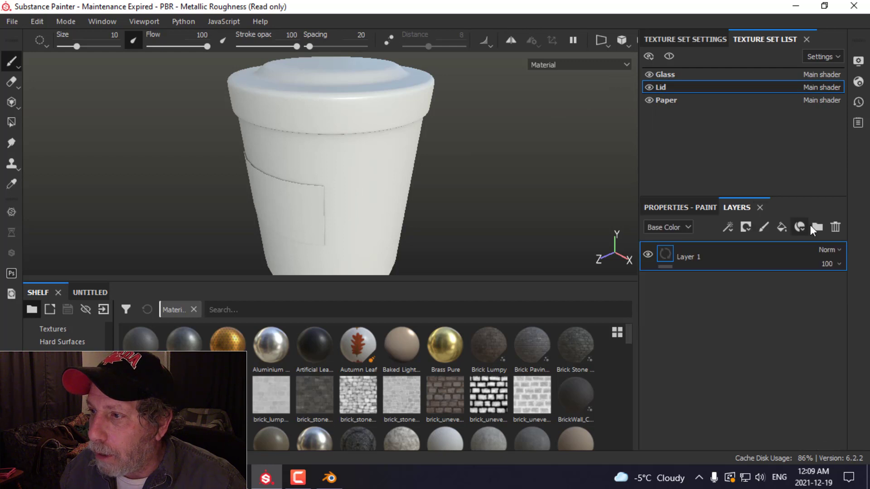
click(838, 227)
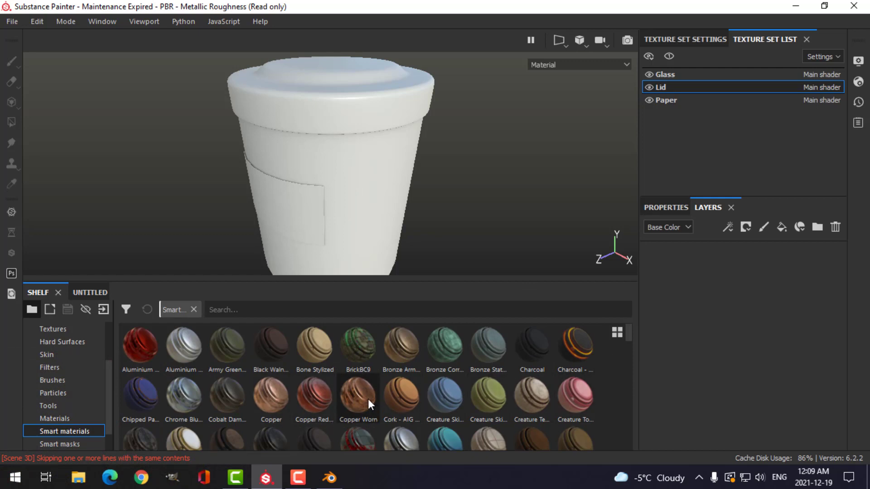
drag(364, 395, 715, 313)
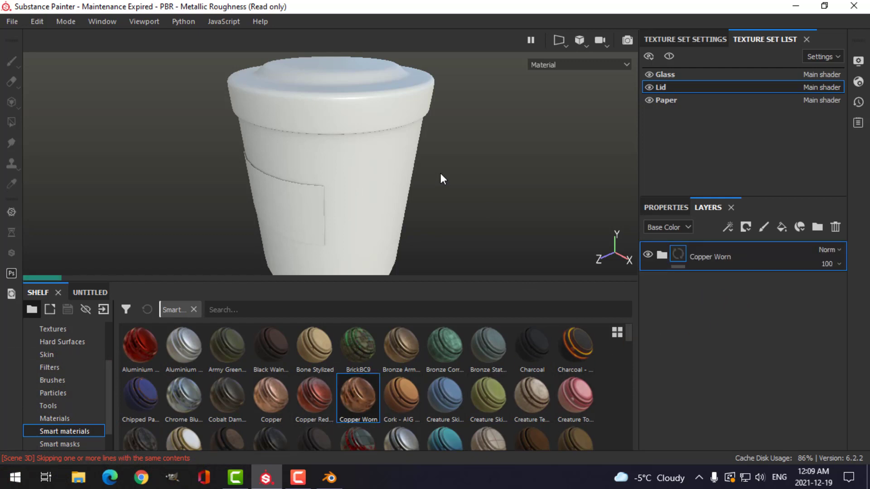
alt+drag(437, 166, 420, 163)
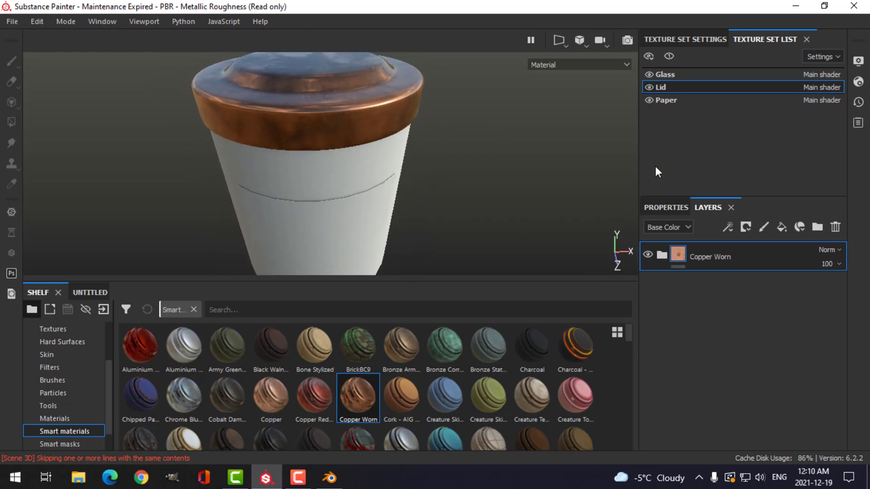
- Apply the Plastic Used Soft smart material to the Paper texture set
click(675, 101)
scroll(283, 387, down, 5)
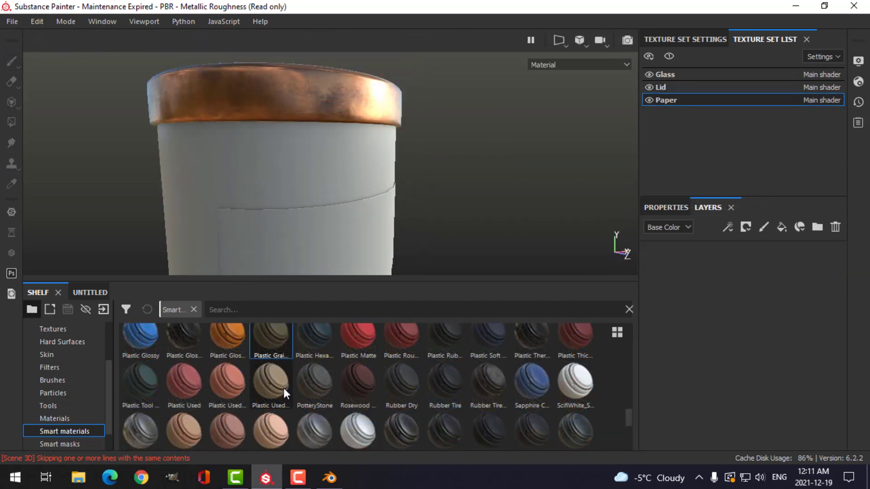
mouse_move(271, 386)
drag(271, 385, 694, 300)
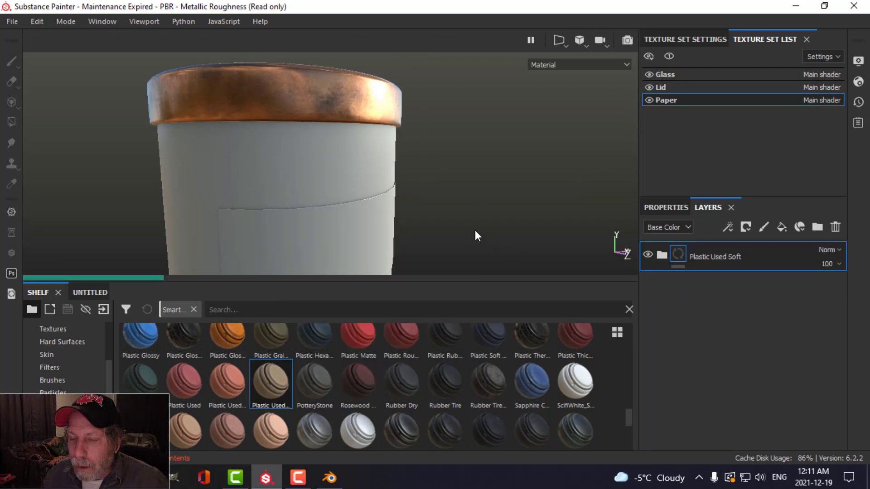
alt+drag(476, 230, 596, 223)
- Set the base color of the Base layer inside Plastic Used Soft to a neutral light grey of about 0.558, and collapse the folder
click(661, 254)
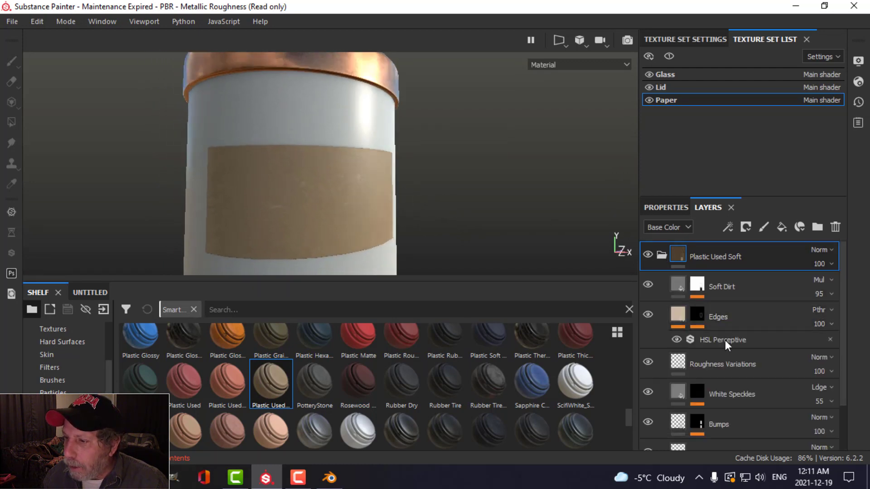
scroll(691, 421, down, 3)
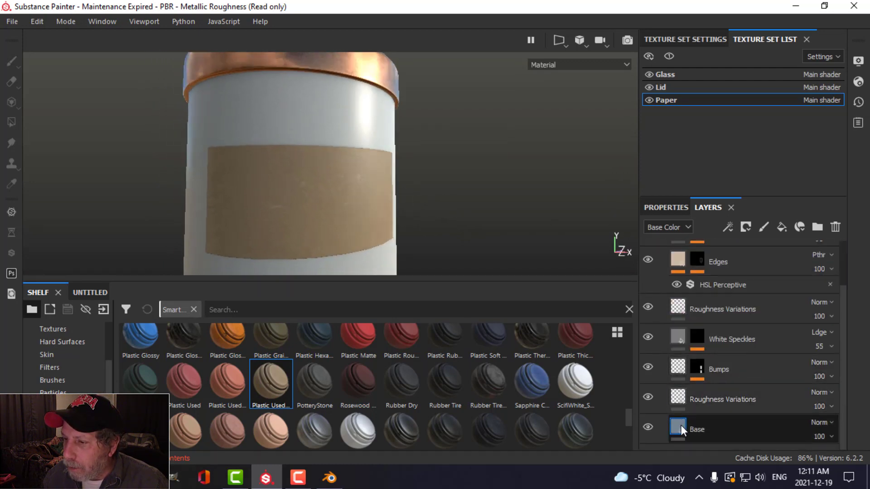
click(670, 208)
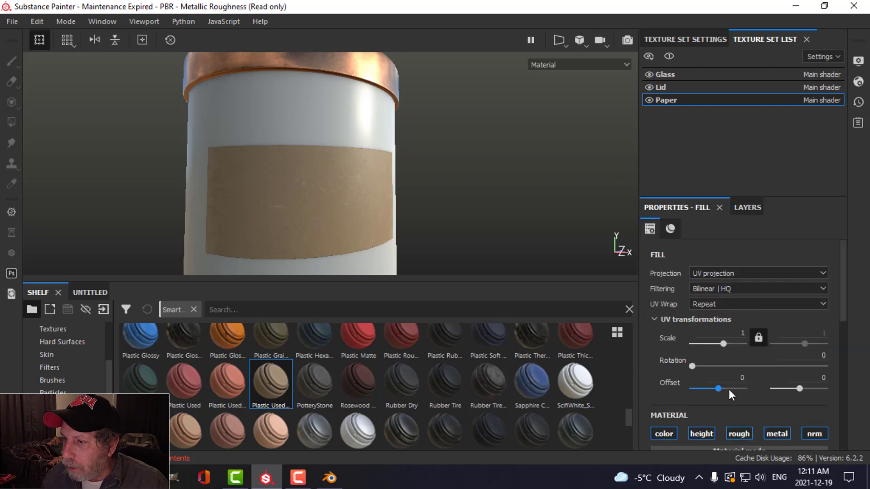
scroll(726, 393, down, 3)
click(728, 368)
click(702, 266)
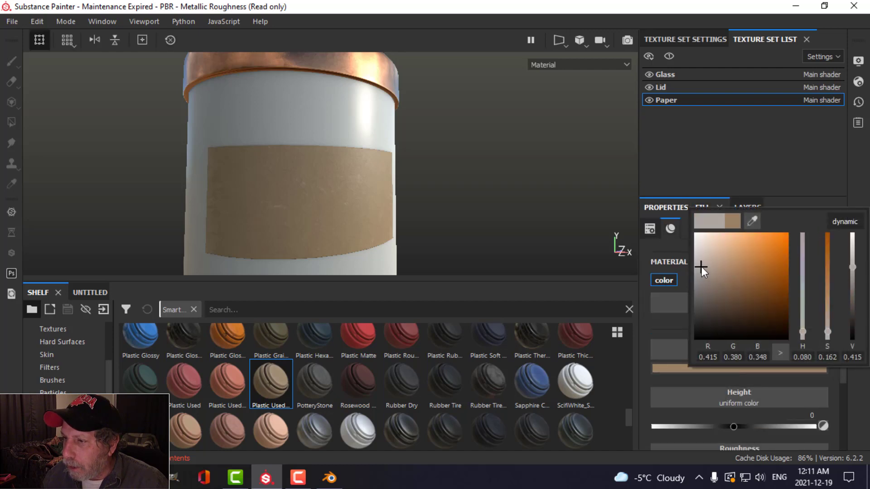
drag(701, 266, 693, 256)
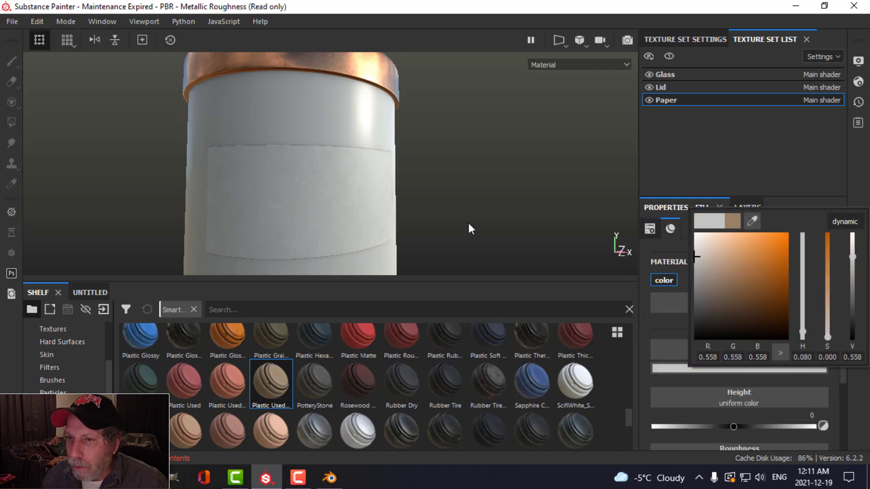
alt+drag(468, 223, 468, 182)
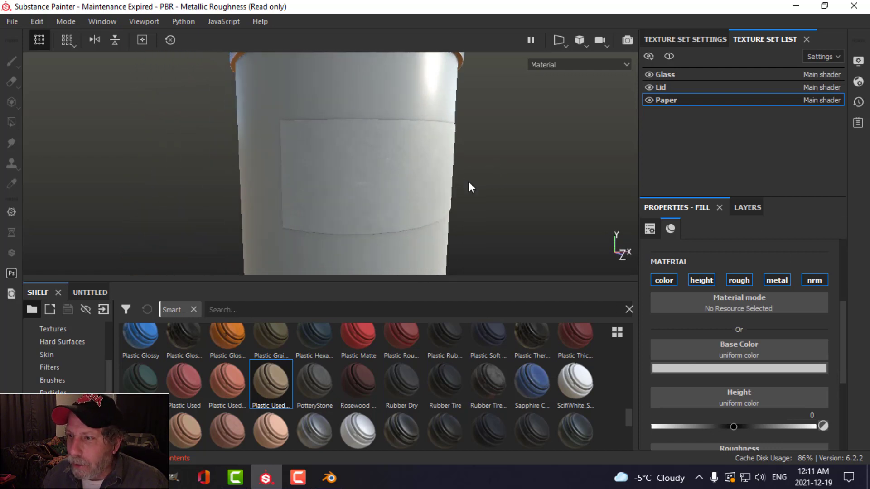
click(763, 212)
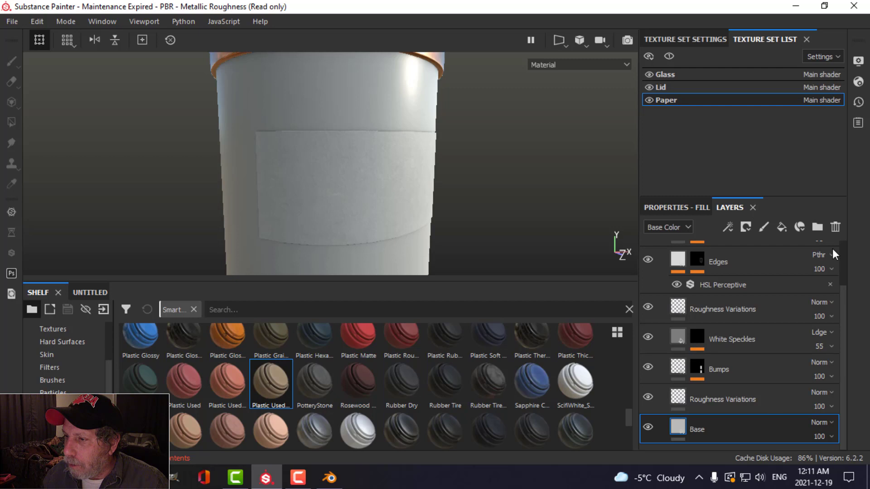
scroll(789, 285, up, 2)
click(674, 266)
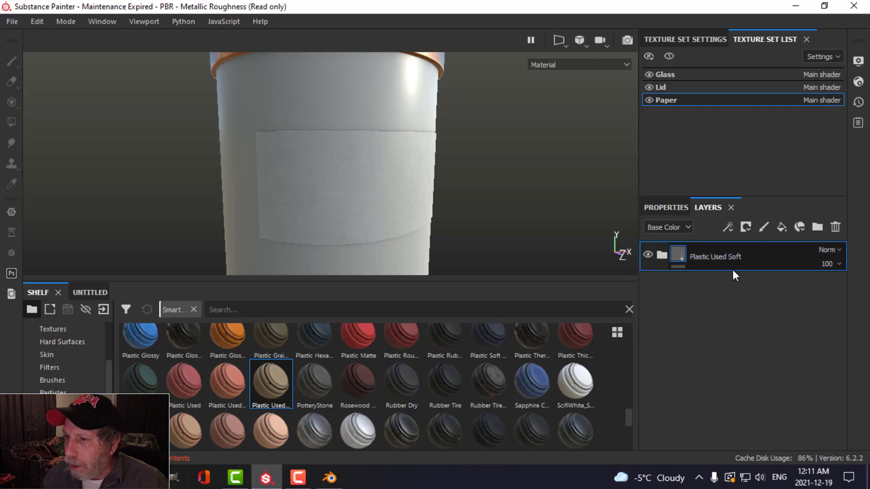
- Switch the viewport to orthographic projection and frame the jar's paper label straight on, close up
alt+drag(469, 204, 441, 203)
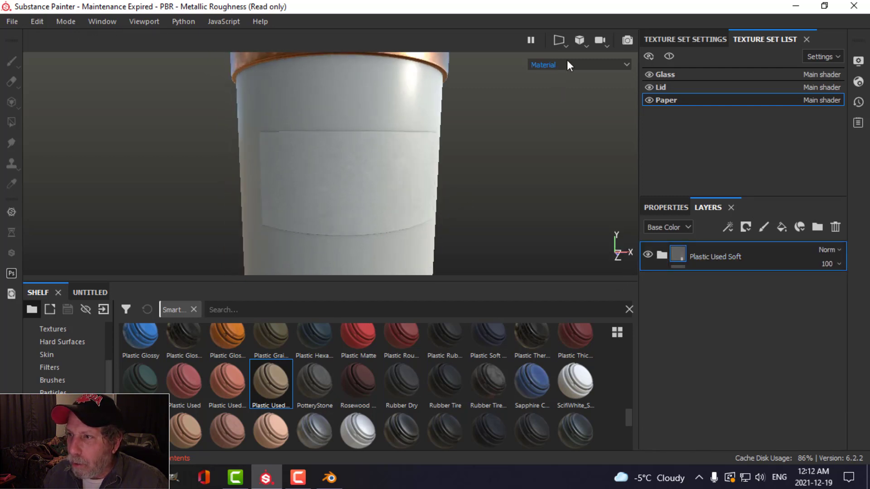
click(582, 42)
click(601, 73)
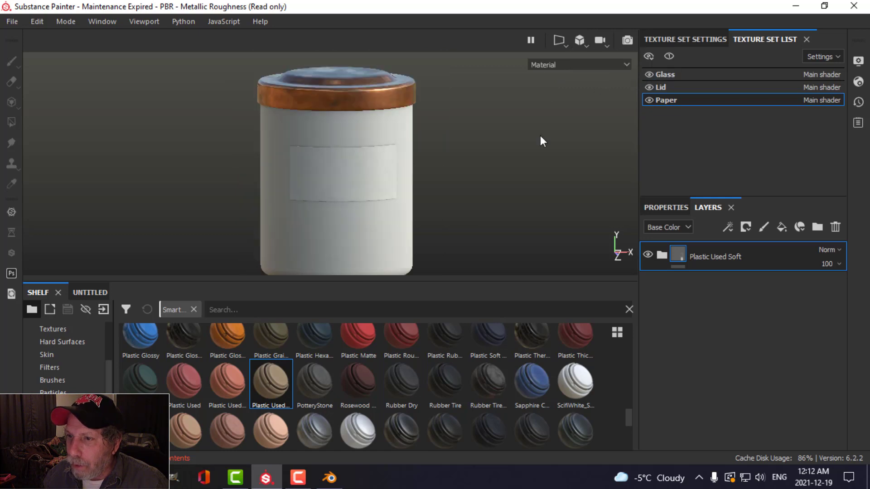
mouse_move(496, 188)
alt+mouse_down()
mouse_move(458, 173)
mouse_move(490, 182)
mouse_move(490, 199)
alt+mouse_up()
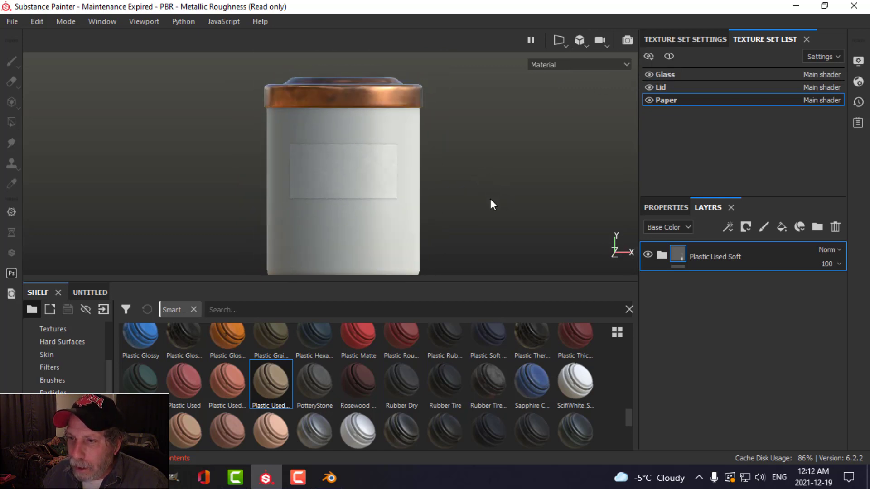
scroll(491, 199, up, 5)
middle_drag(489, 200, 531, 201)
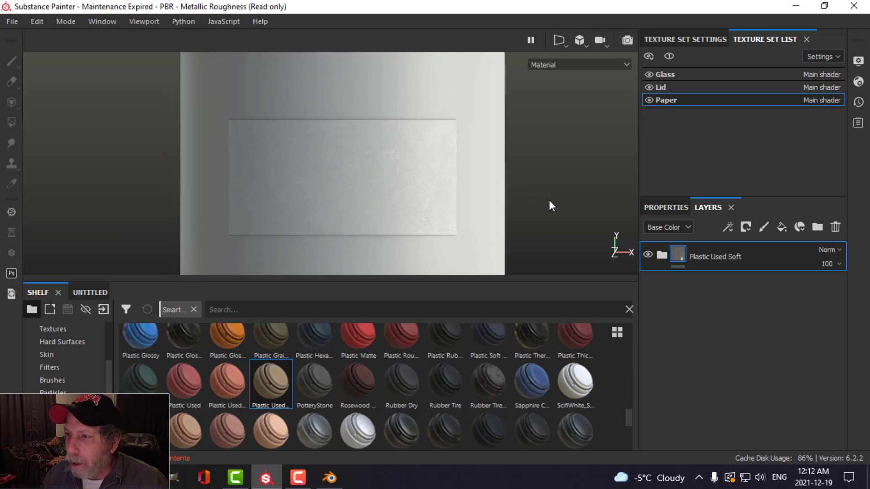
- Add a fill layer with a black mask above Plastic Used Soft in the Paper texture set
click(786, 228)
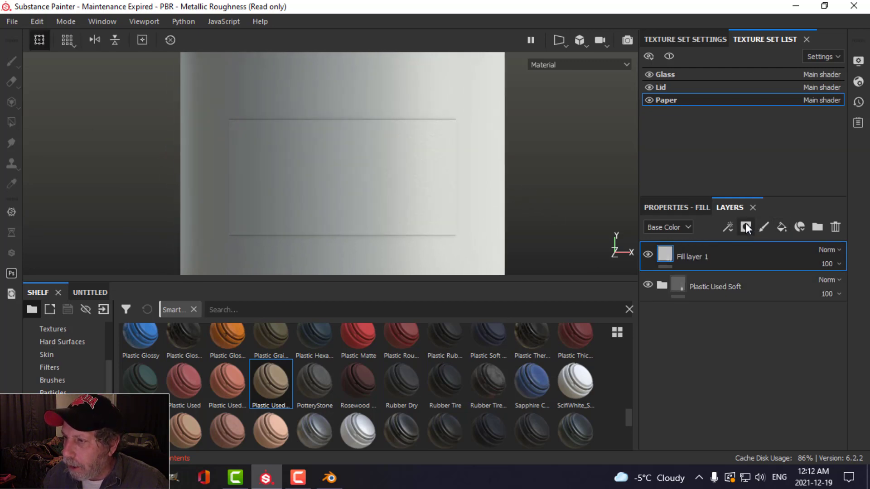
click(745, 225)
click(759, 257)
- Limit the new fill layer to the color channel and set its base color to near black
click(666, 255)
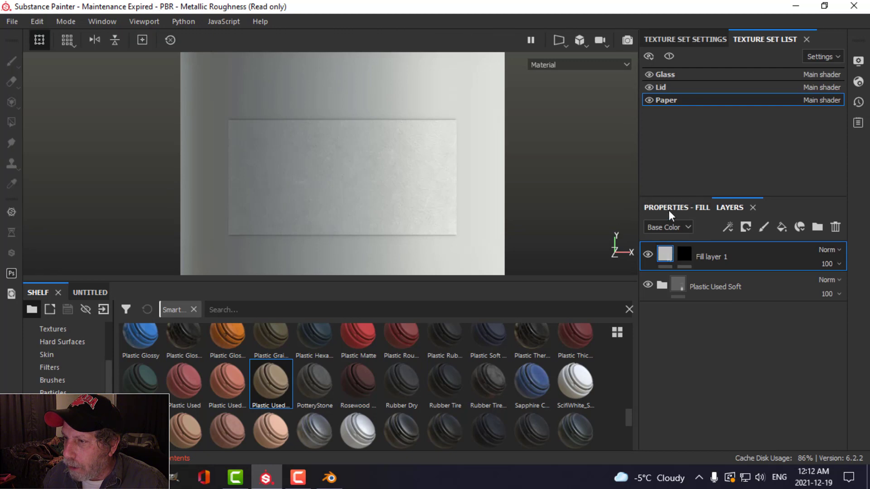
click(669, 209)
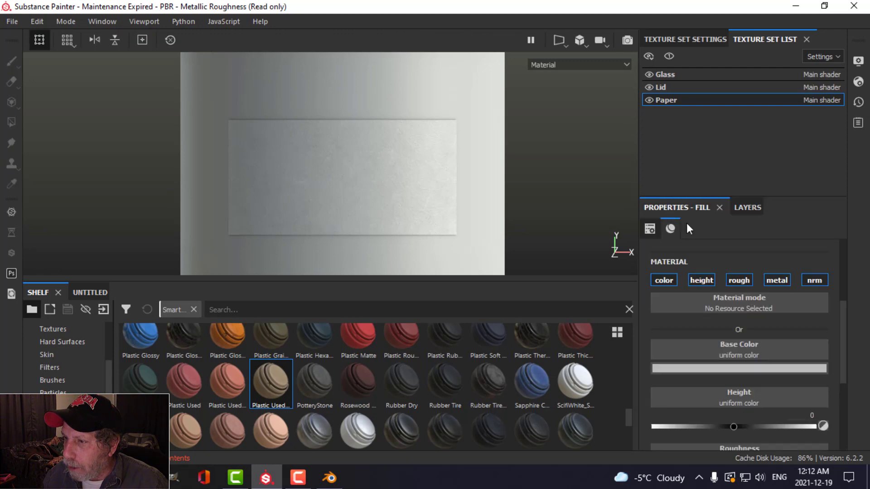
click(672, 280)
click(728, 366)
drag(705, 292, 689, 325)
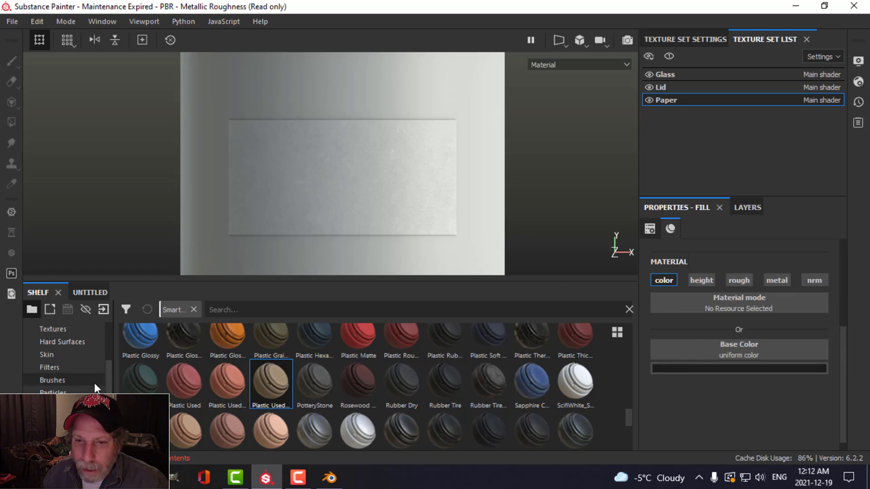
- Search the shelf's alphas for FONT and select Font Courier Prime
scroll(91, 359, up, 3)
click(66, 353)
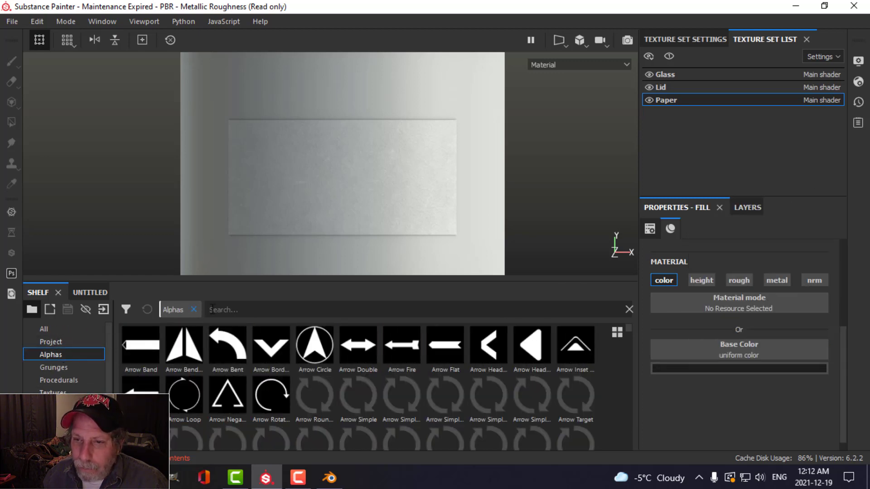
click(250, 304)
text(FONT)
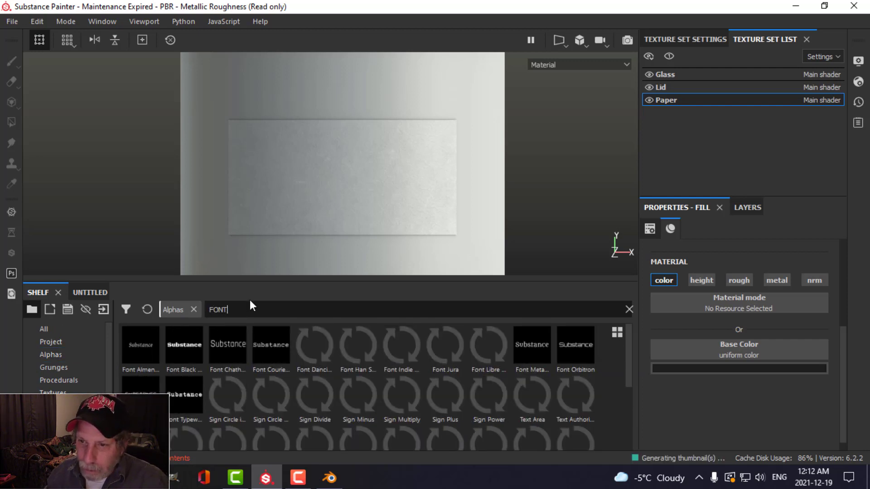
click(273, 351)
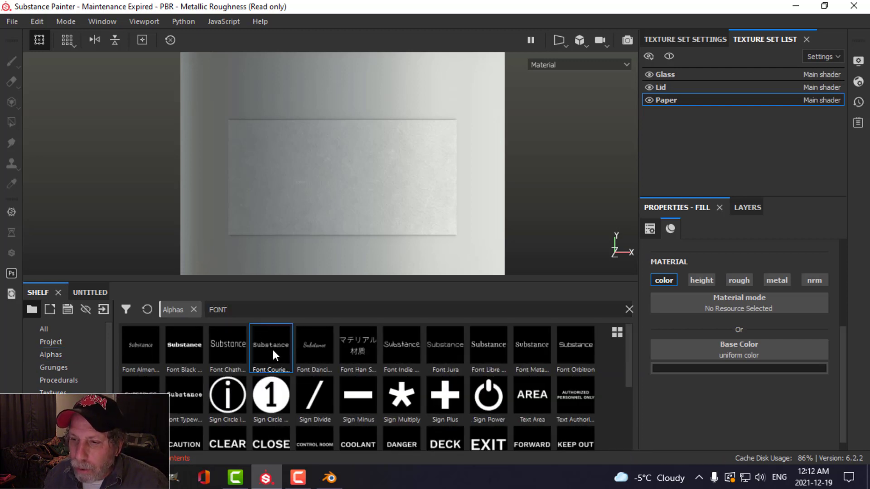
- Activate the paint brush on the black mask of Fill layer 1 and load Font Courier Prime as its alpha
click(748, 207)
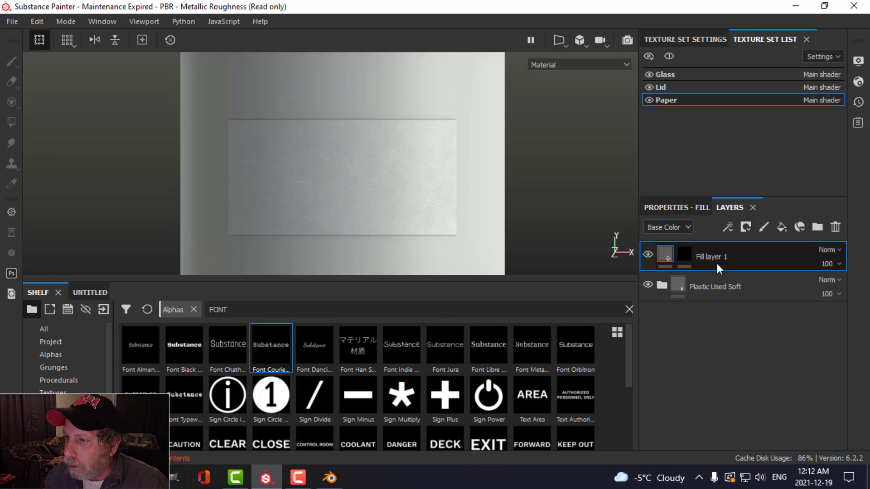
key(1)
click(689, 208)
scroll(780, 362, down, 6)
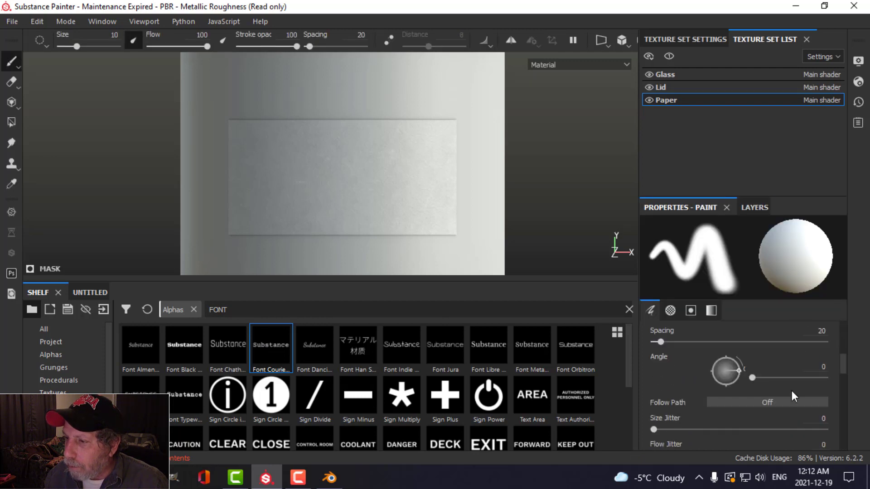
scroll(785, 389, down, 5)
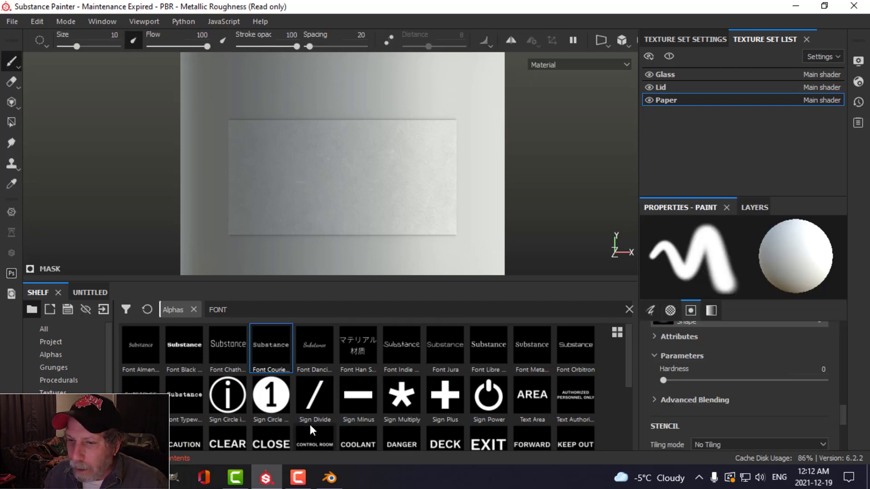
click(274, 347)
- Replace the font alpha's default text with the first line "GENUS: Lumbricus"
double_click(831, 370)
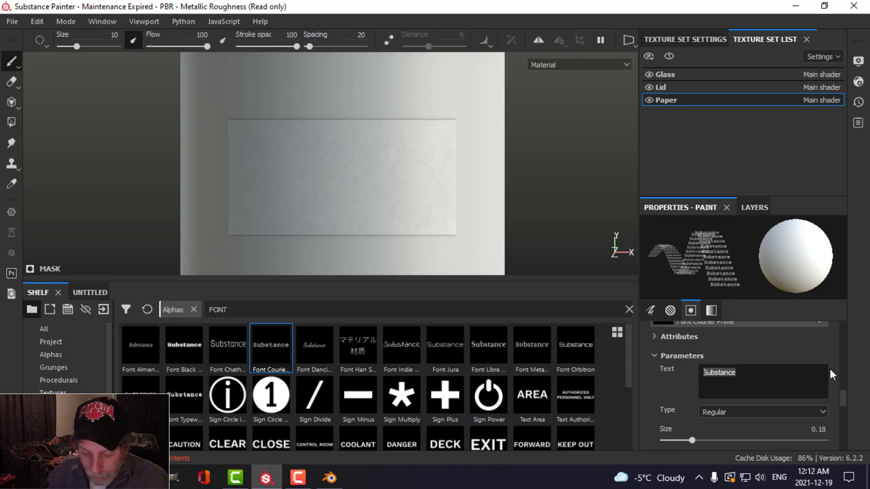
key(Caps_Lock)
text(ad)
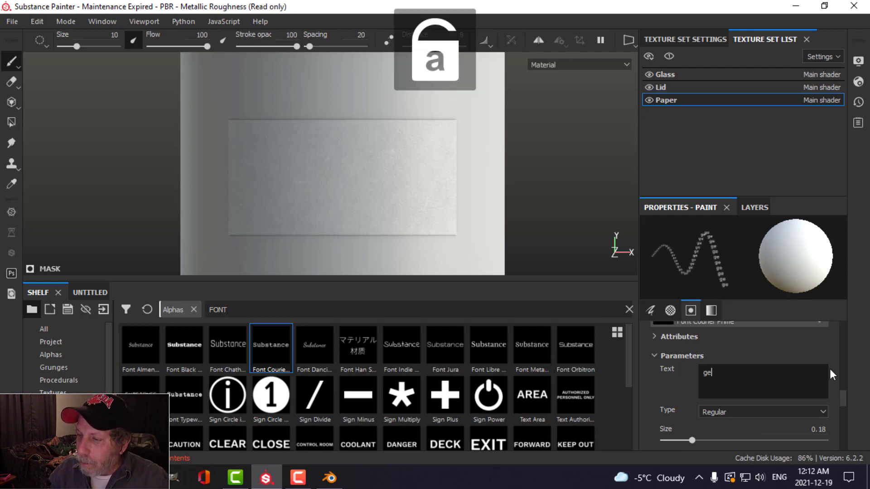
key(BackSpace)
key(BackSpace)
key(Caps_Lock)
text(G)
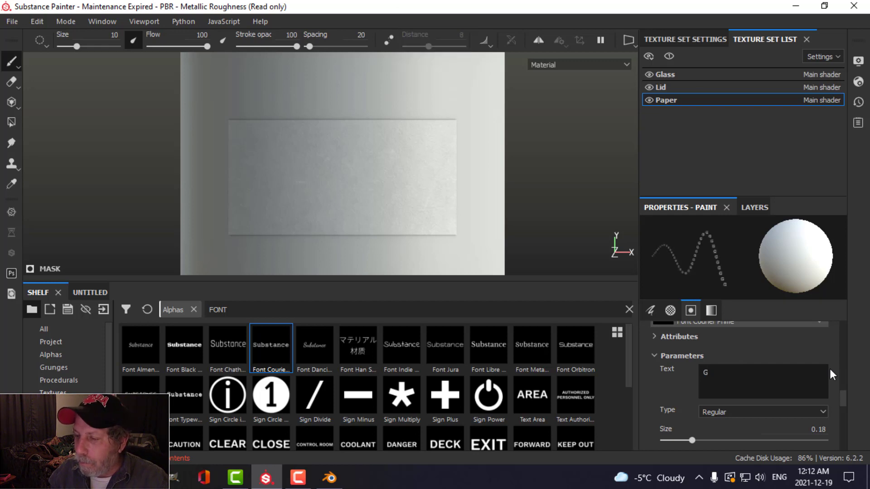
text(ENUS:)
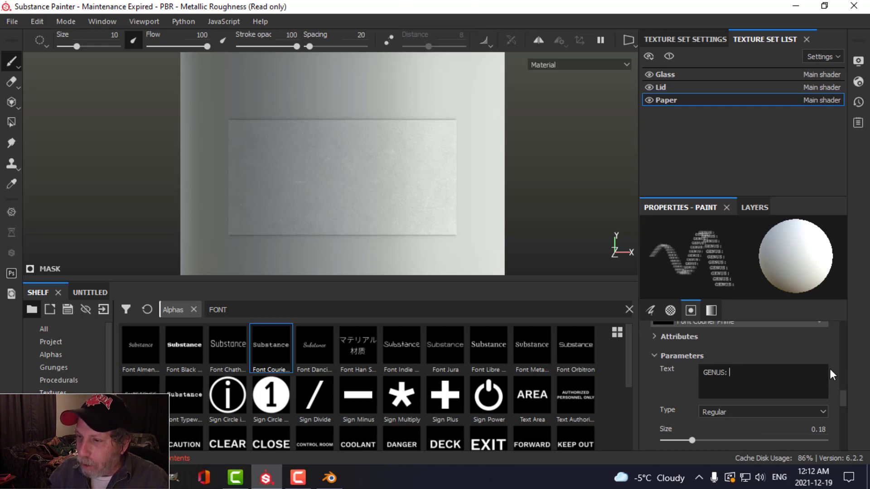
key(Caps_Lock)
text(Lum)
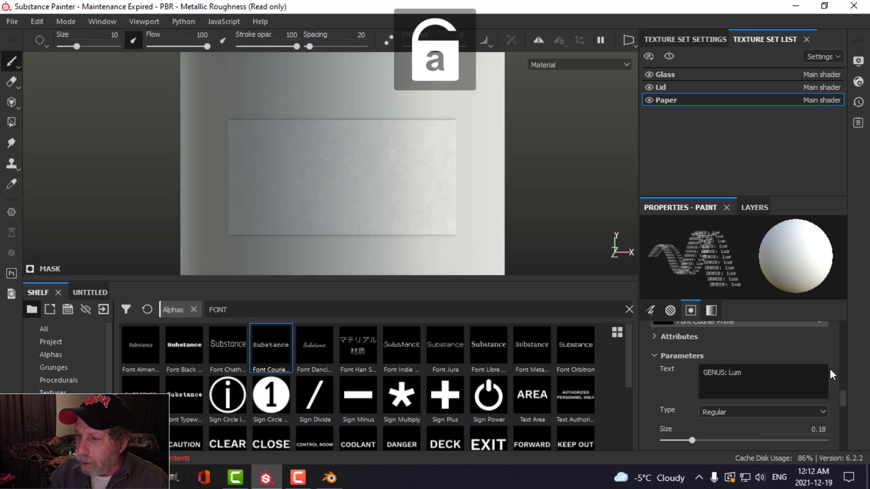
text(bricus)
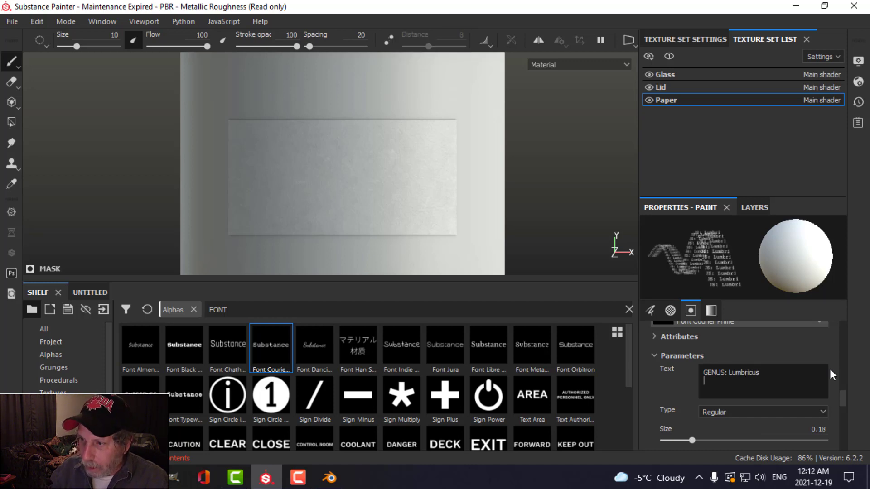
- Add a second line reading "SPECIES: terrestris" to the font alpha's text
key(Caps_Lock)
text(SPECIES)
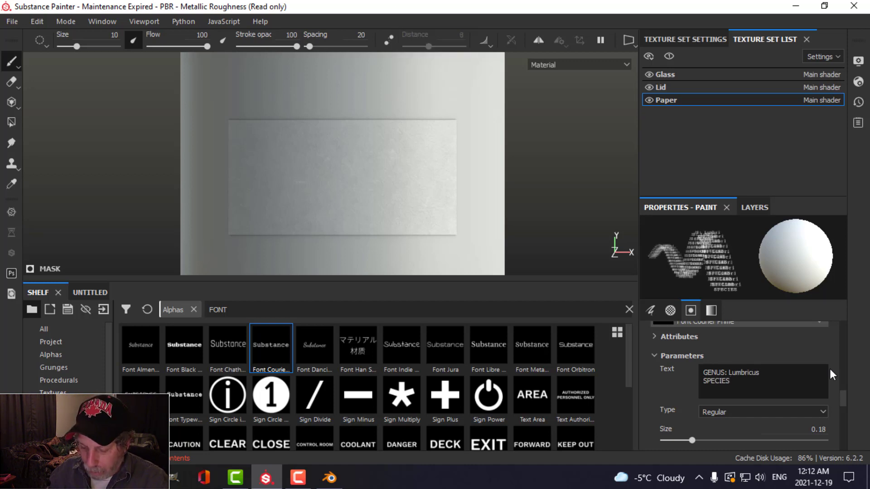
text(:)
key(Caps_Lock)
text(te)
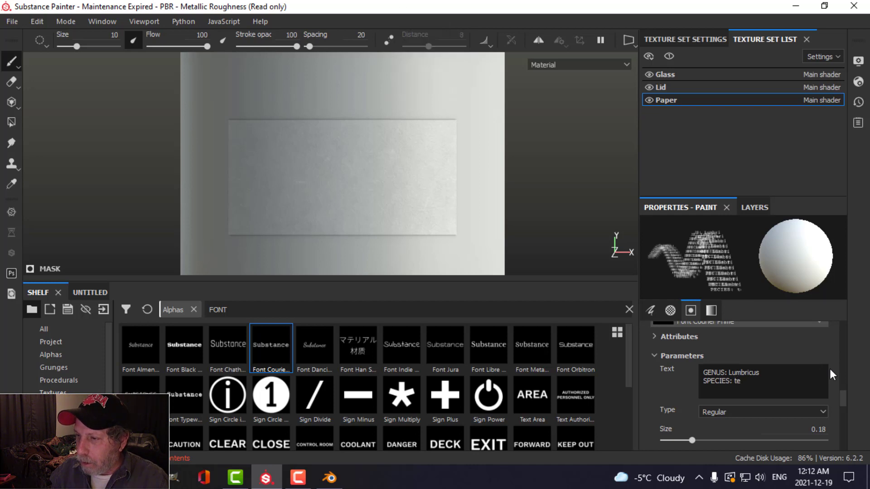
text(rrestris)
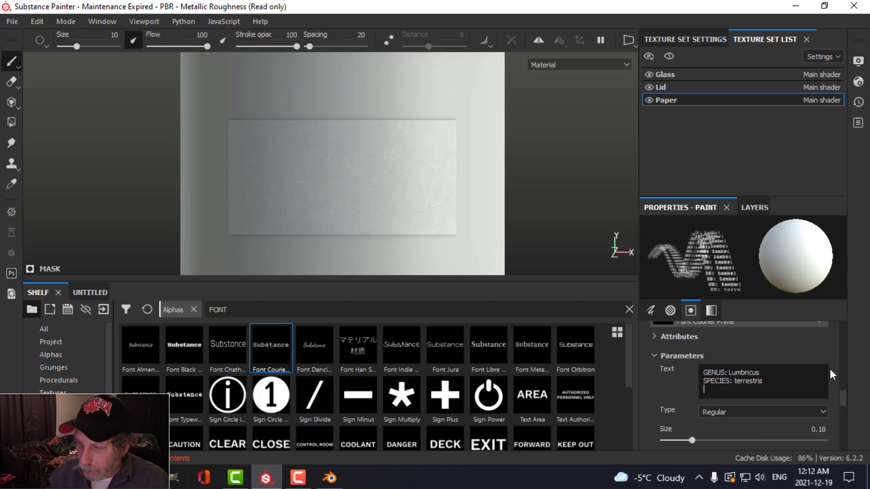
- Add a third line reading "TYPE: Vermiform" to the font alpha's text
key(Caps_Lock)
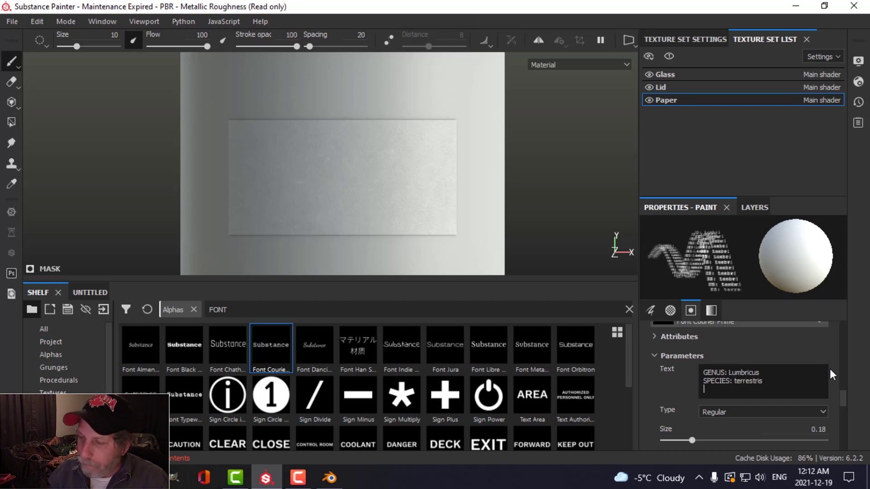
key(Return)
text(TYPE)
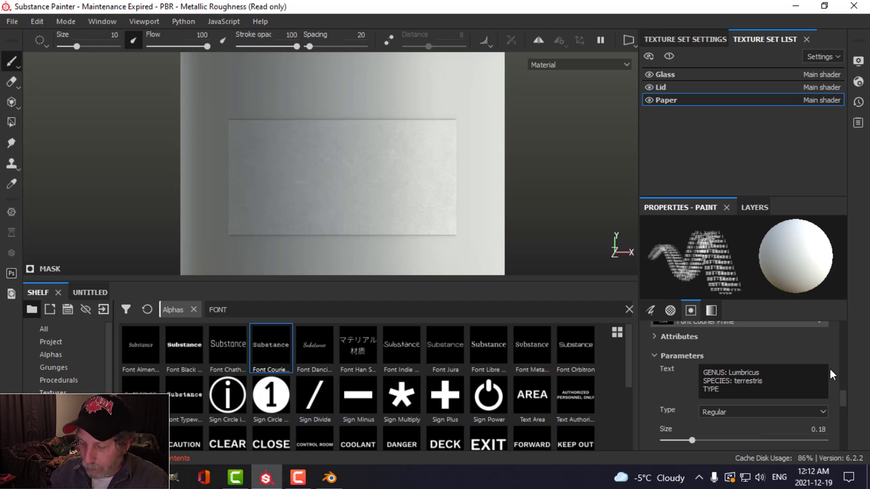
text(:)
key(Caps_Lock)
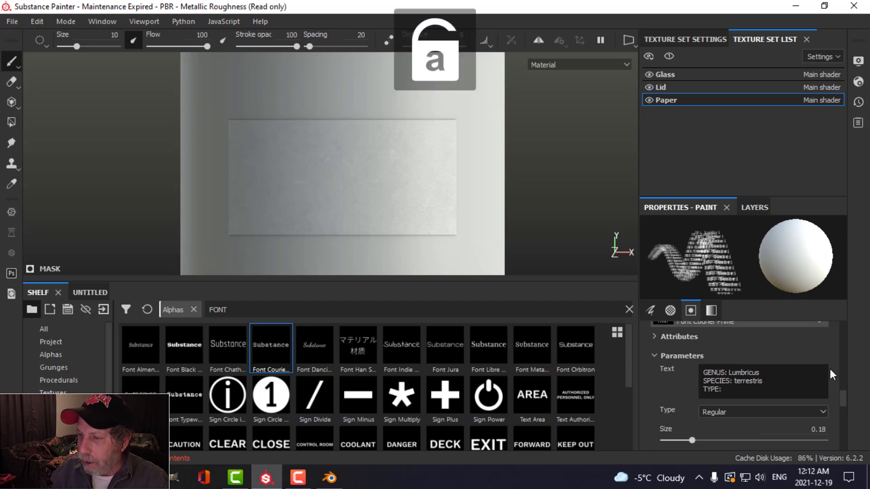
text(Vermiform)
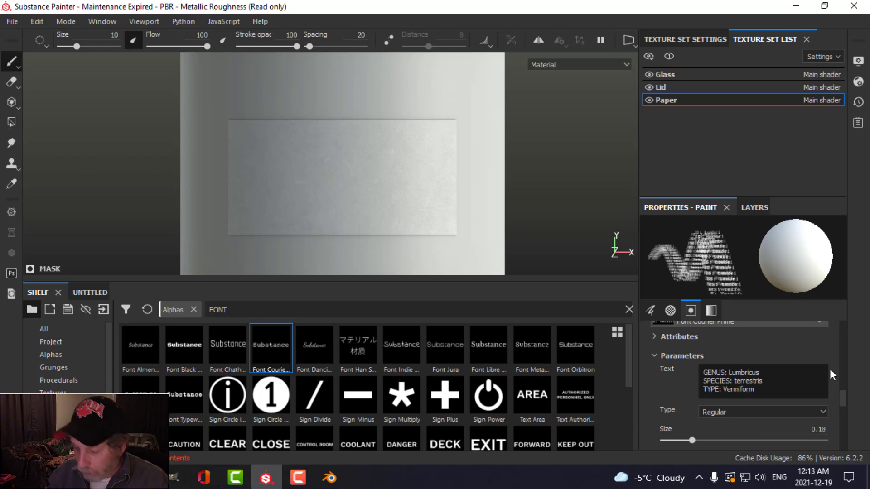
- Add a fourth line reading "PRESERV.: Formalin" to the font alpha's text
key(Return)
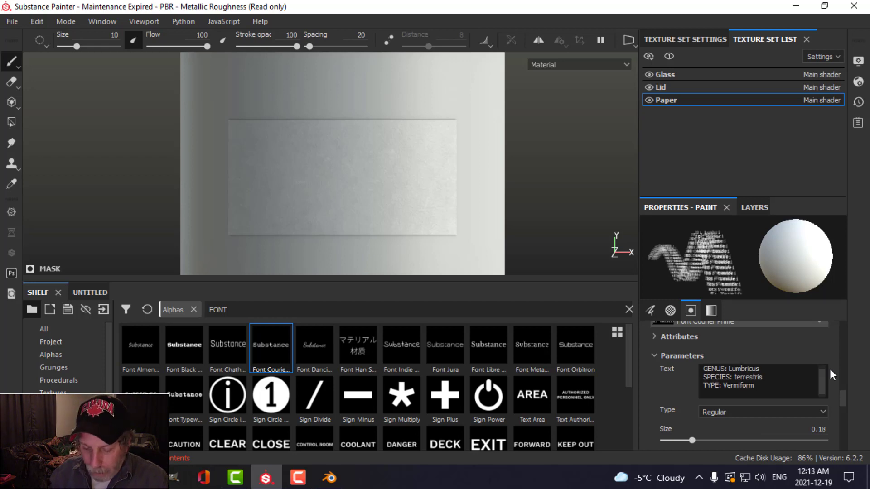
key(Caps_Lock)
text(PRES)
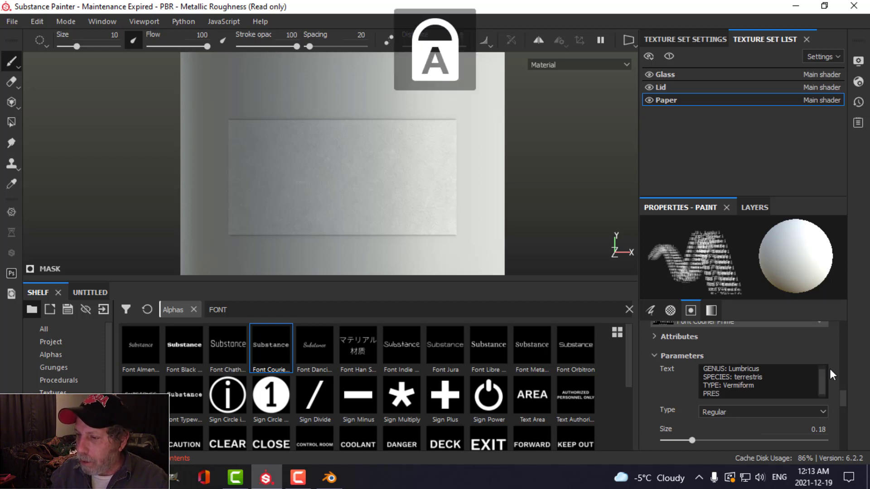
text(ERV.)
key(Caps_Lock)
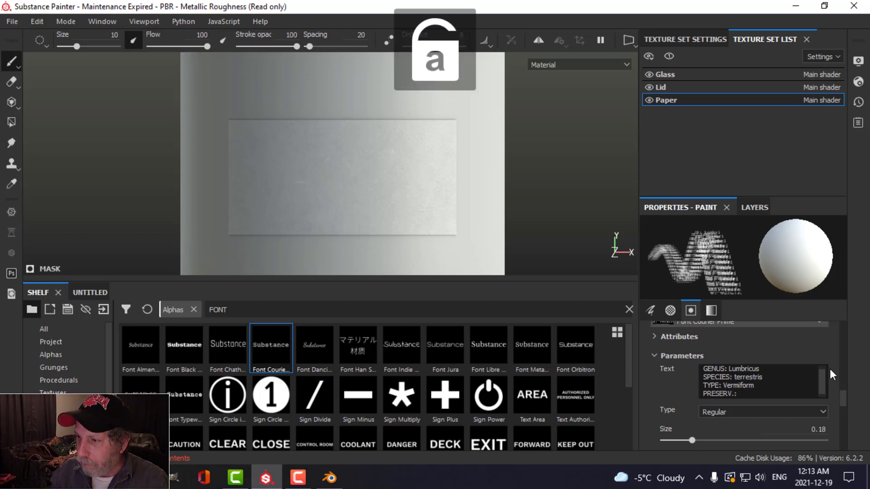
text(: Formalin)
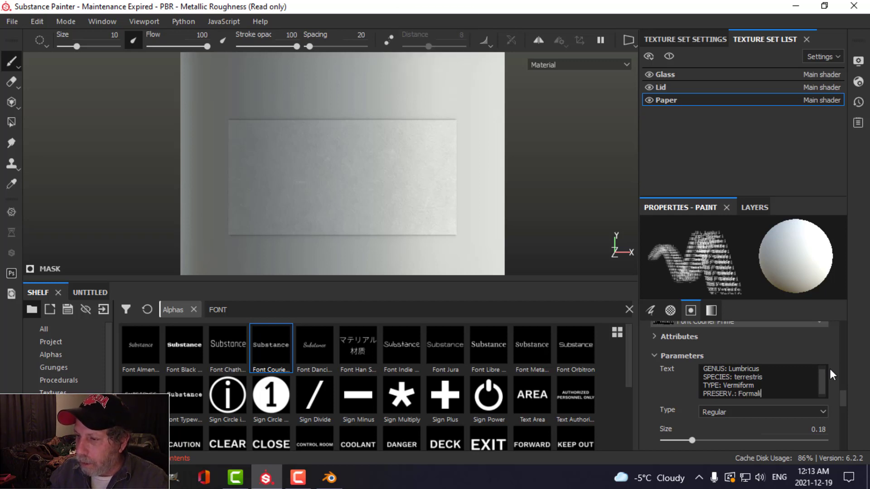
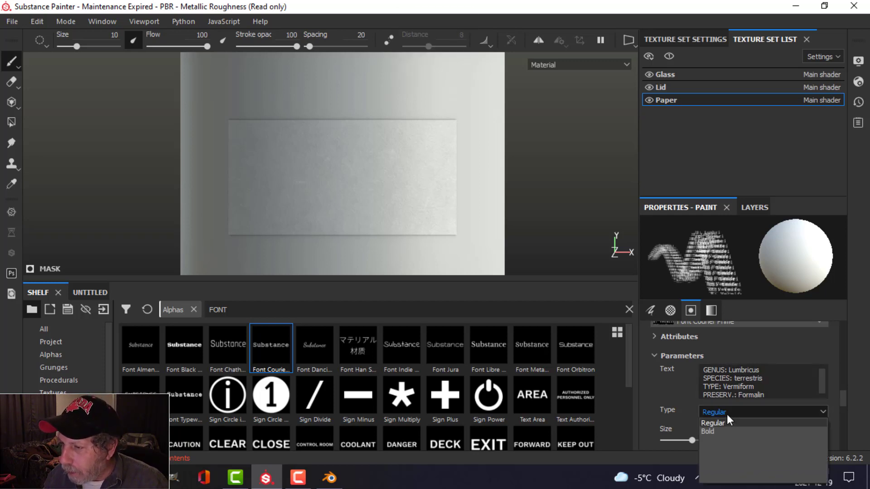
- Change the font alpha's type to Bold and reduce its text size to 0.08 so complete lines fit the brush
click(721, 431)
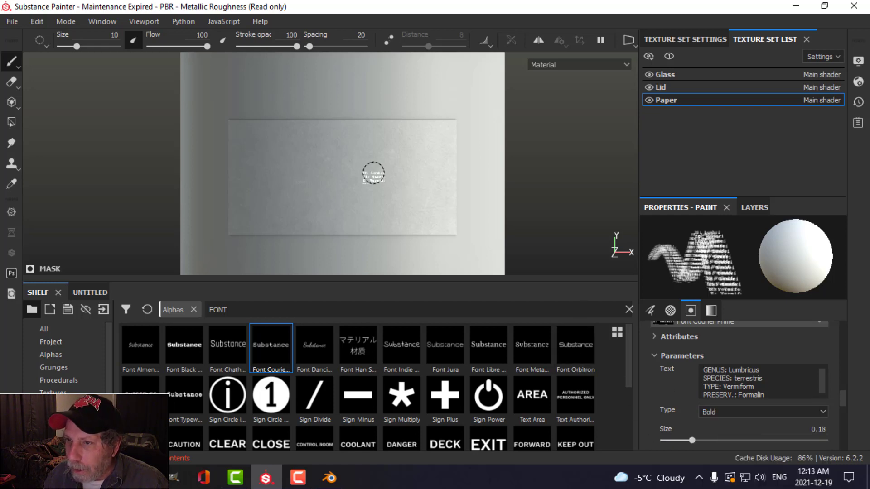
scroll(349, 184, up, 3)
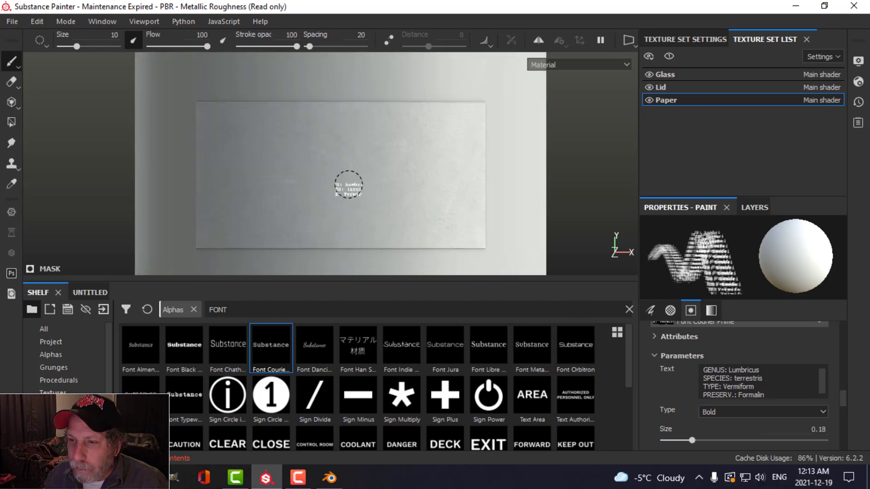
scroll(336, 165, up, 1)
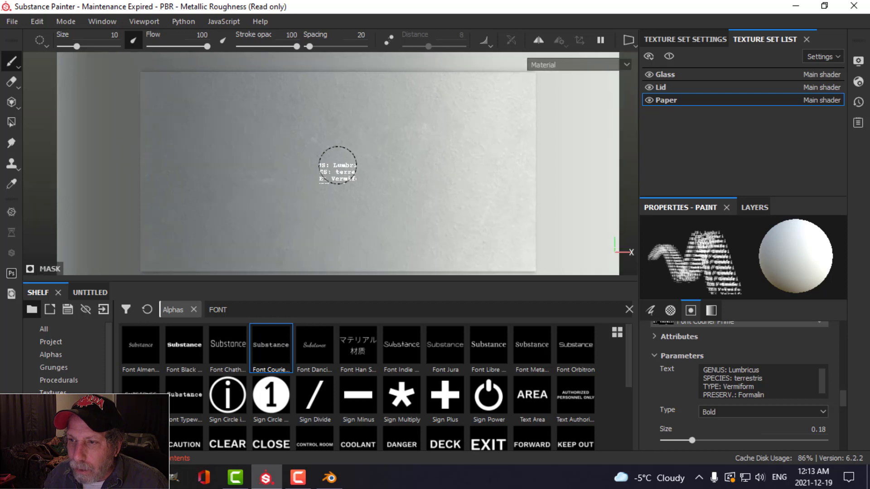
drag(693, 440, 737, 440)
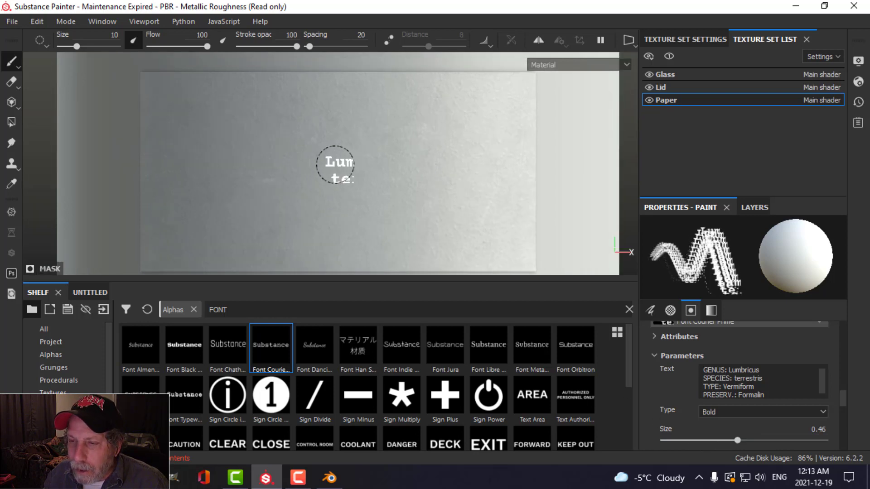
ctrl+right_drag(322, 161, 320, 162)
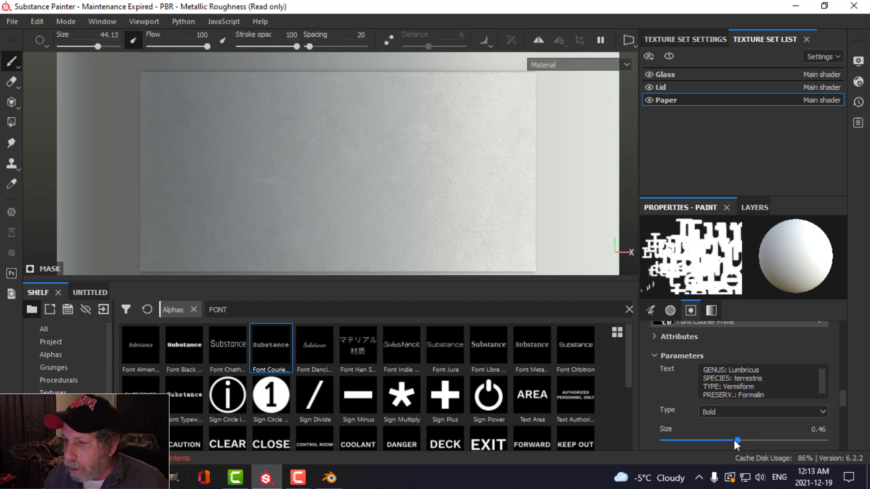
drag(735, 438, 676, 438)
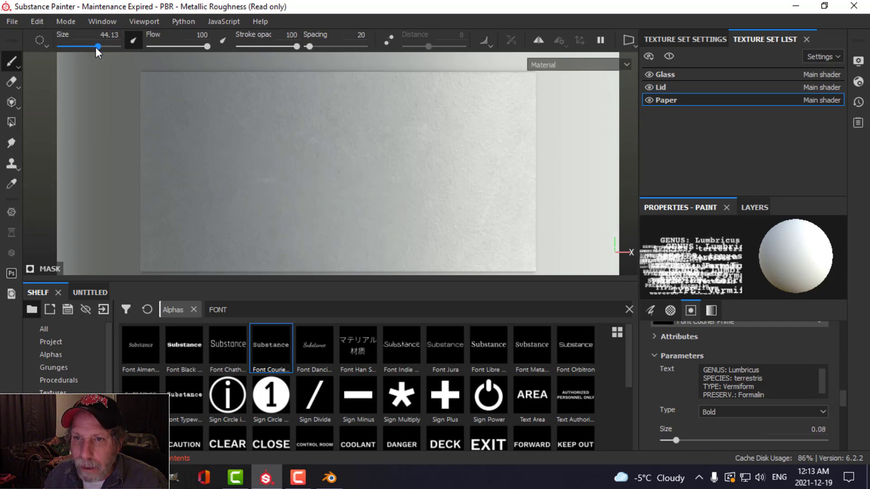
- Try stamping the four text lines on the paper label with a brush size of 100, and undo the stamp
drag(97, 46, 117, 47)
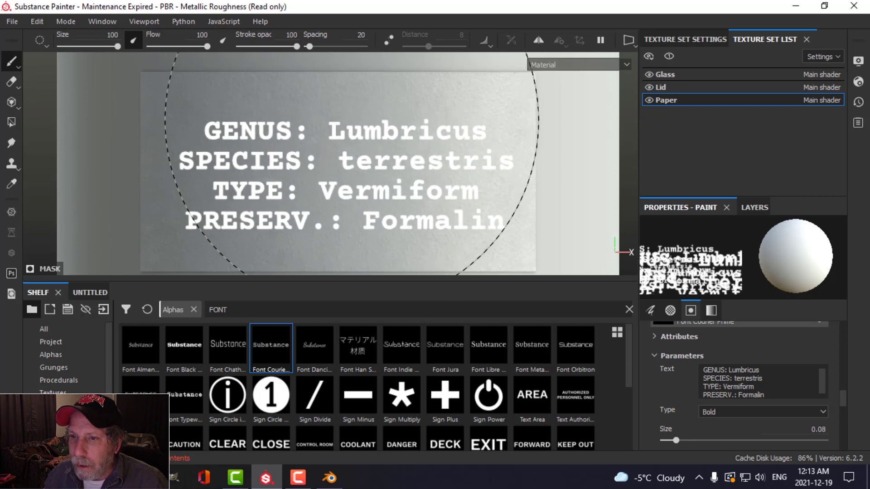
click(352, 130)
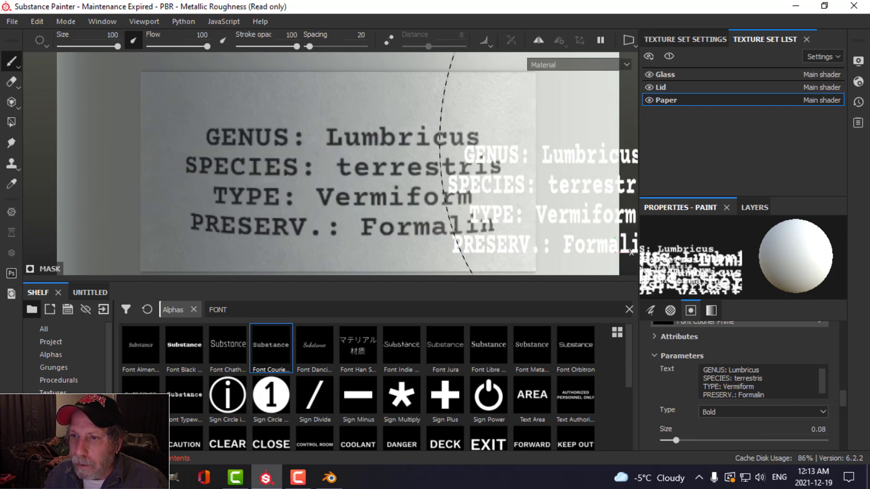
scroll(466, 155, down, 5)
mouse_move(485, 165)
alt+mouse_down()
mouse_move(549, 152)
mouse_move(528, 132)
alt+mouse_up()
key(ctrl+z)
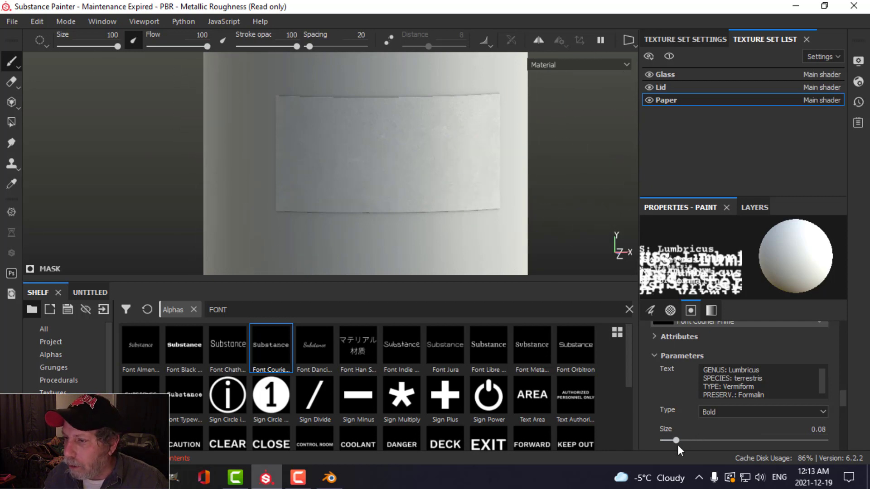
- Reduce the brush size to 76.03 and set the font alpha's text size to 0.09
drag(674, 440, 682, 440)
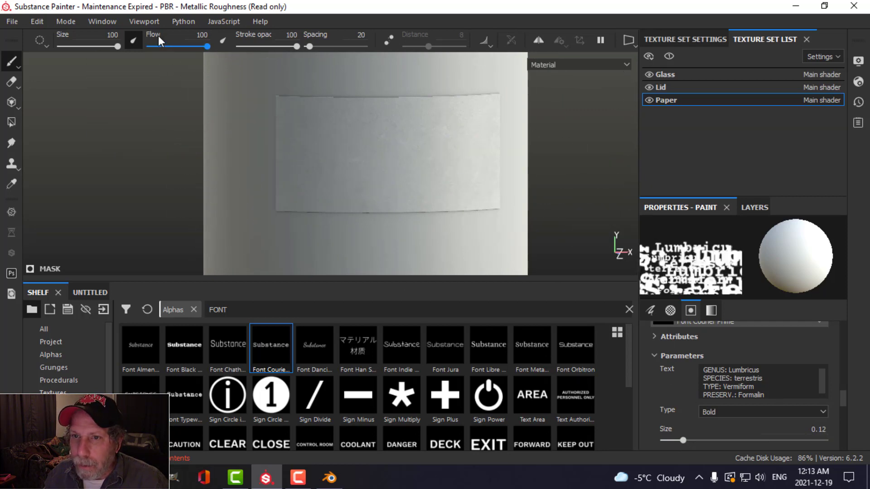
ctrl+right_drag(398, 125, 368, 124)
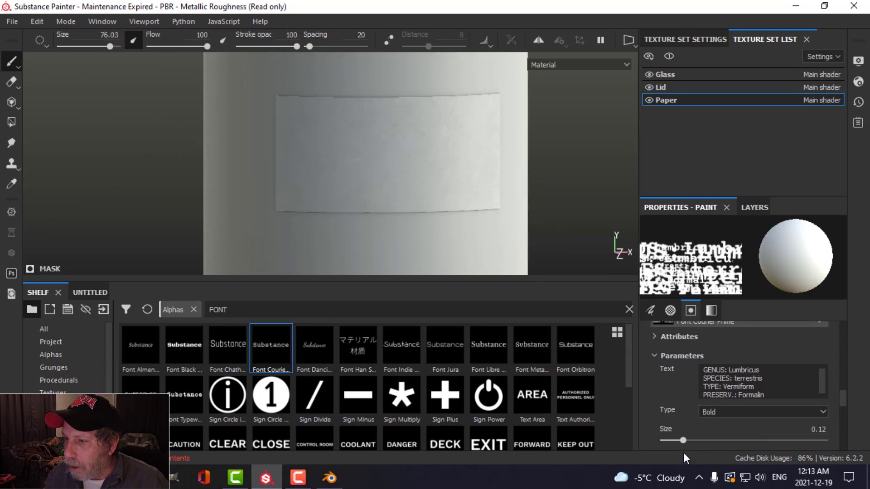
drag(681, 439, 677, 440)
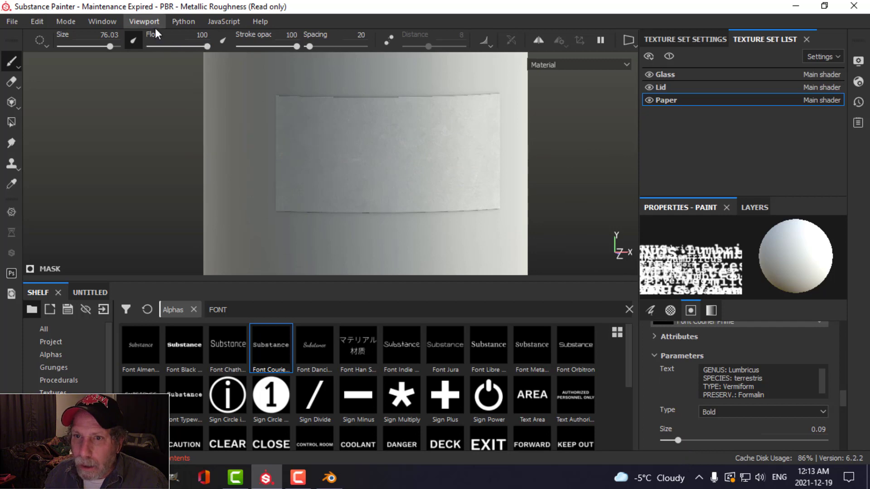
- Enter a brush size of 150 and reduce it to 87.24 to fit the paper label
key(BackSpace)
key(BackSpace)
key(BackSpace)
key(BackSpace)
key(BackSpace)
text(150)
key(Return)
ctrl+right_drag(426, 136, 386, 136)
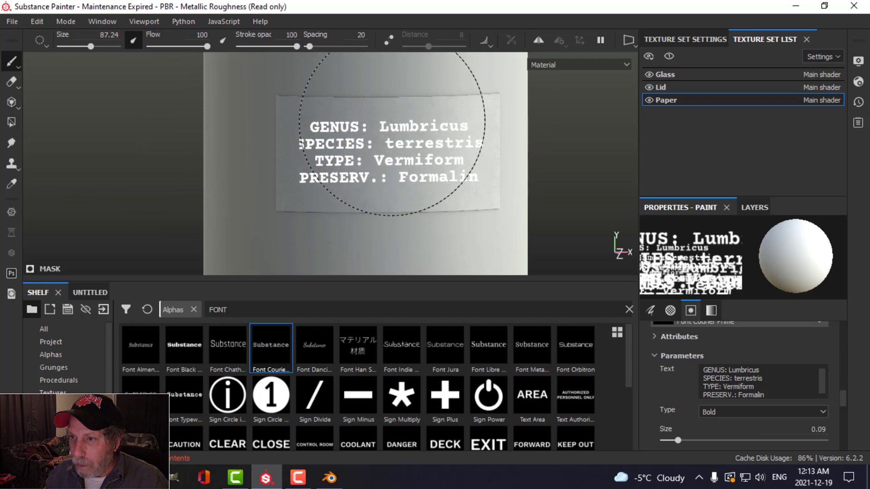
- Try stamping the text on the paper label at text size 0.09, check it on the jar, and undo the stamp
click(392, 126)
mouse_move(566, 199)
alt+mouse_down()
mouse_move(491, 156)
mouse_move(551, 155)
mouse_move(463, 144)
alt+mouse_up()
scroll(463, 144, down, 5)
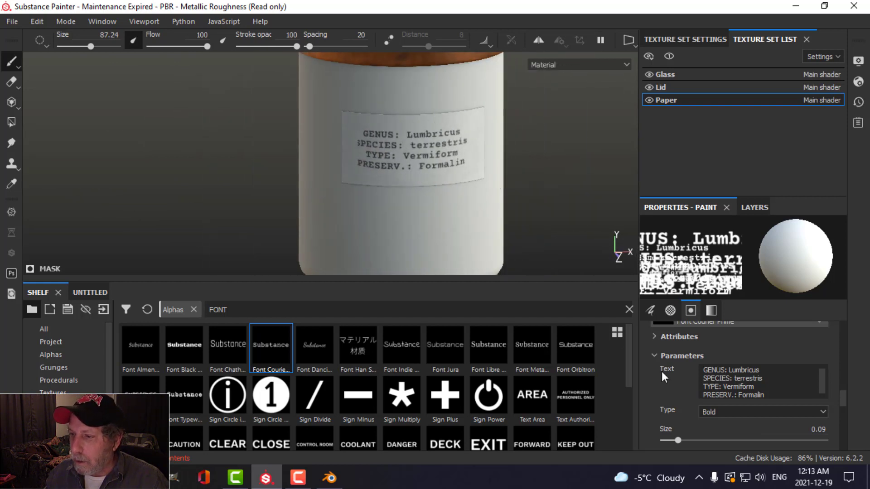
key(ctrl+z)
- Set the font alpha's text size to 0.08, stamp the four lines on the paper label and check them around the jar
drag(674, 440, 676, 441)
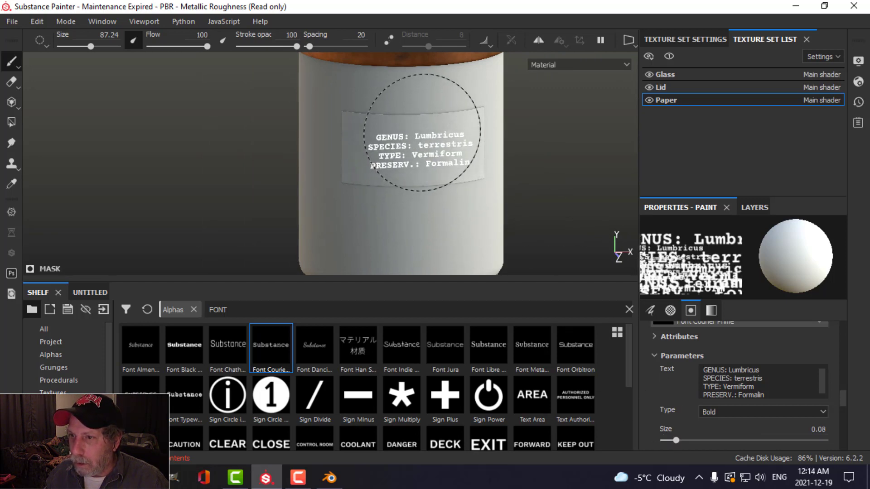
click(422, 132)
mouse_move(563, 184)
alt+mouse_down()
mouse_move(515, 179)
mouse_move(569, 165)
mouse_move(511, 173)
mouse_move(417, 162)
alt+mouse_up()
scroll(495, 165, down, 3)
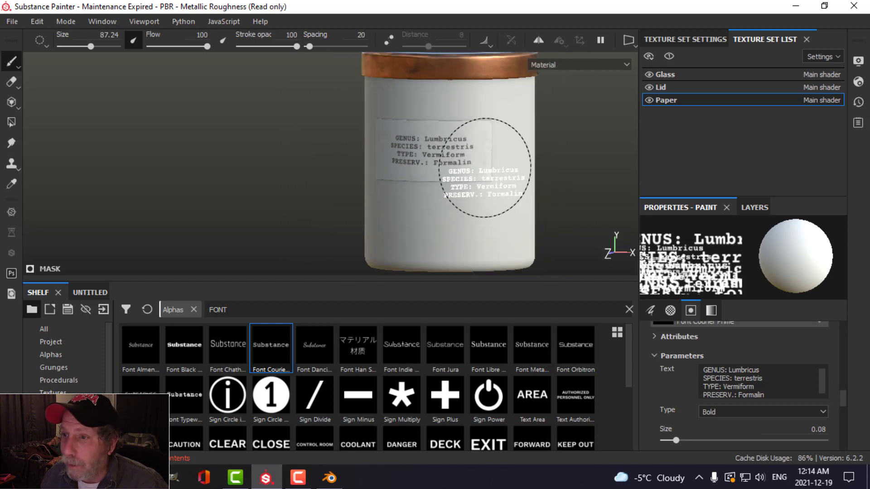
alt+drag(478, 161, 557, 173)
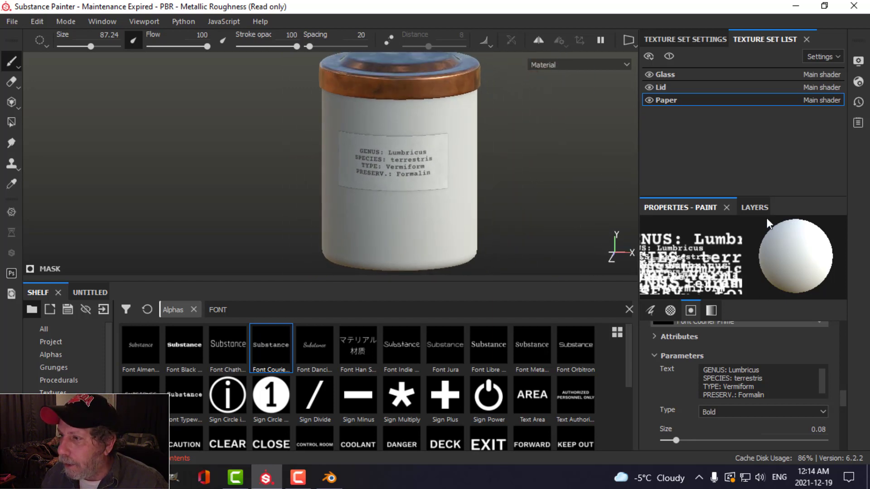
- Add a second fill layer with a black mask above Fill layer 1 in the Paper texture set
click(753, 207)
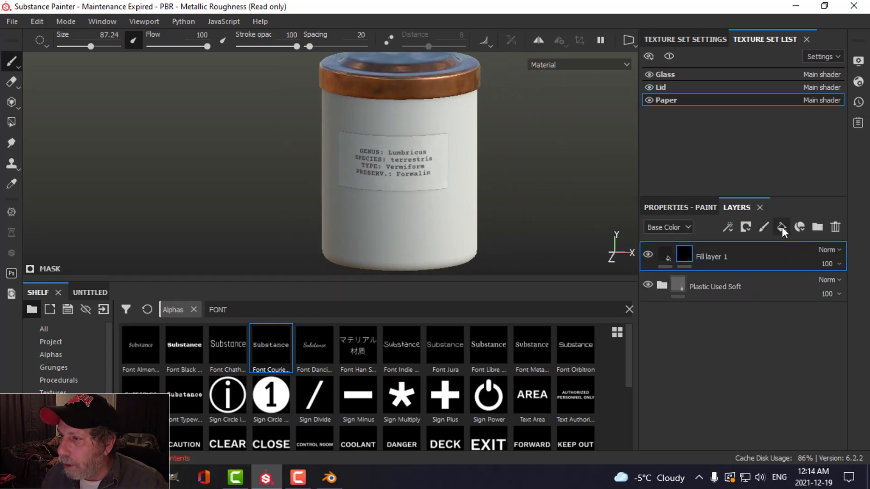
click(781, 228)
click(745, 227)
click(765, 257)
- Disable the height channel of Fill layer 2 and set its base color to a dark grey of 0.073
click(663, 254)
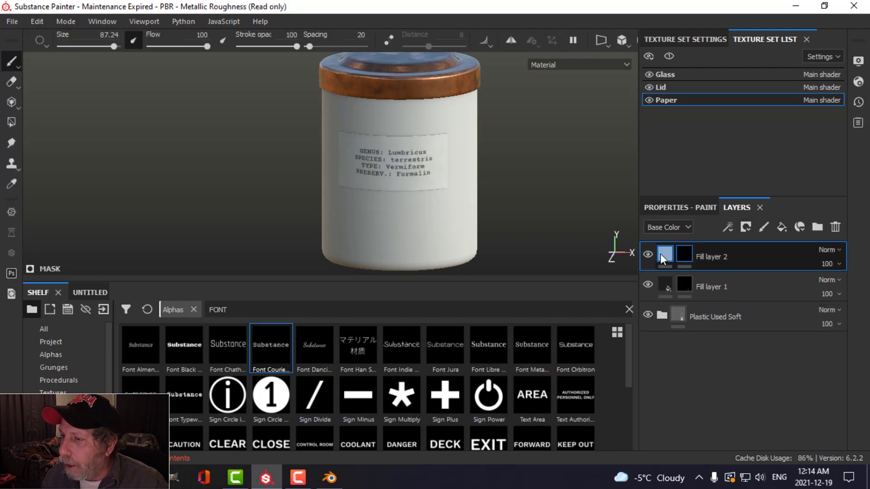
click(669, 208)
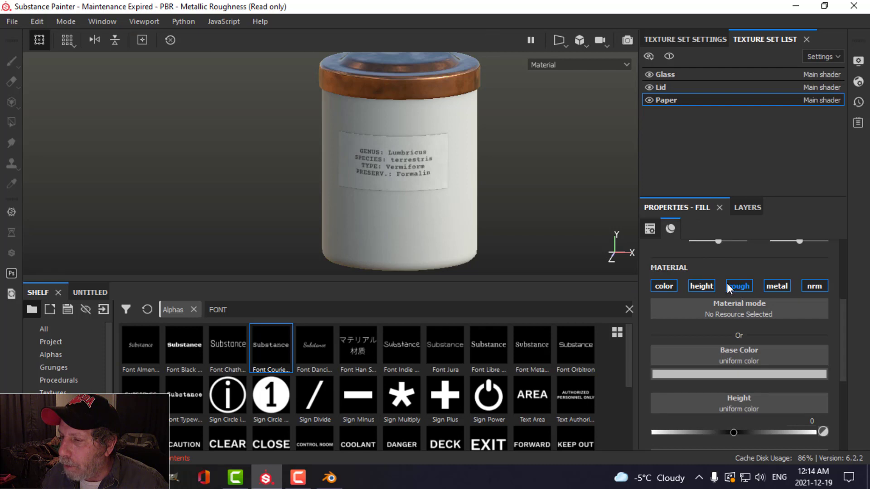
click(664, 287)
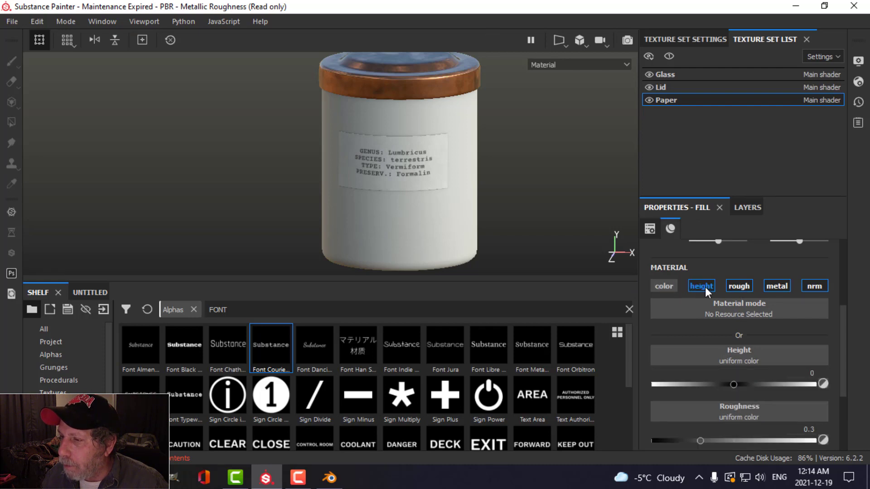
click(665, 286)
click(729, 376)
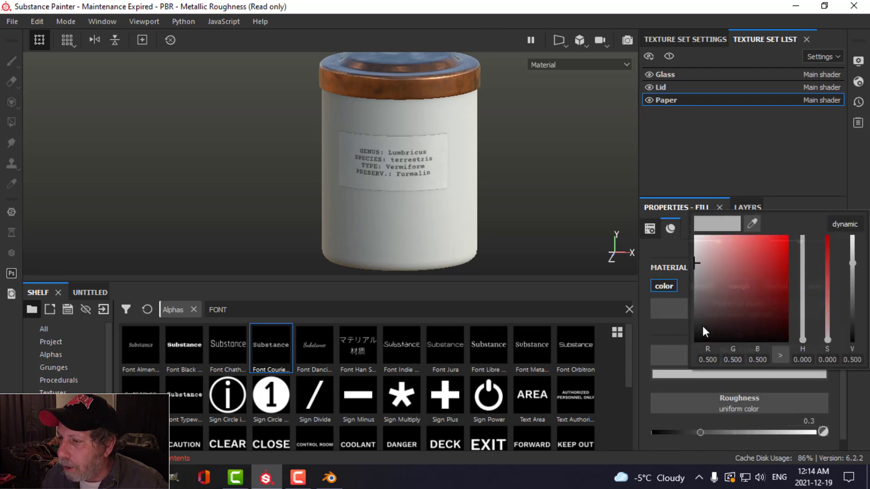
drag(699, 299, 694, 310)
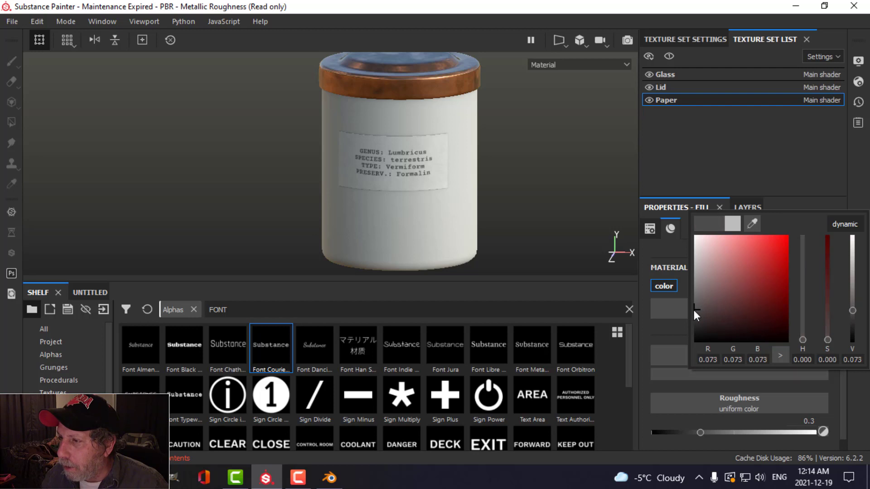
click(653, 320)
- Select the black mask of Fill layer 2 and show the smart masks in the shelf
click(745, 209)
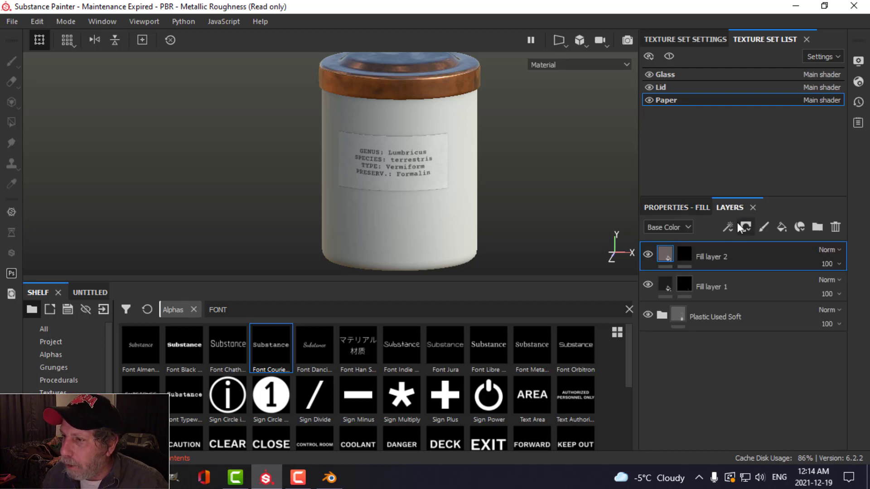
click(684, 252)
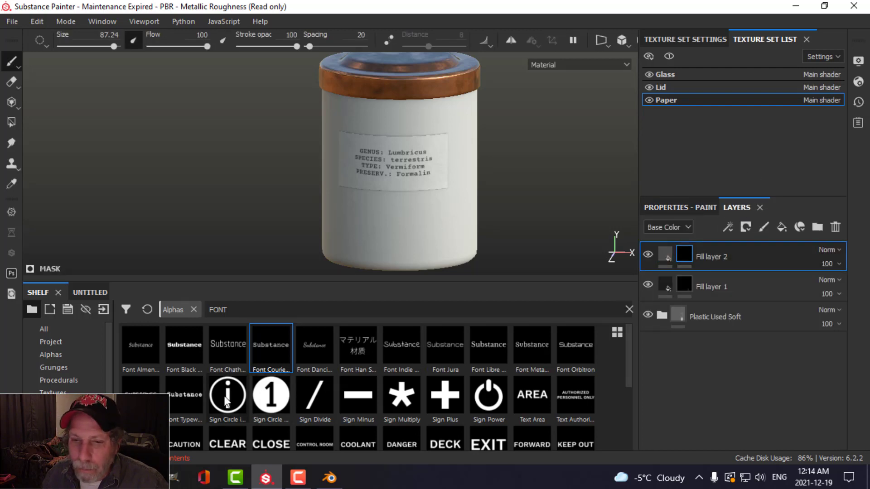
scroll(68, 363, down, 3)
scroll(79, 360, down, 3)
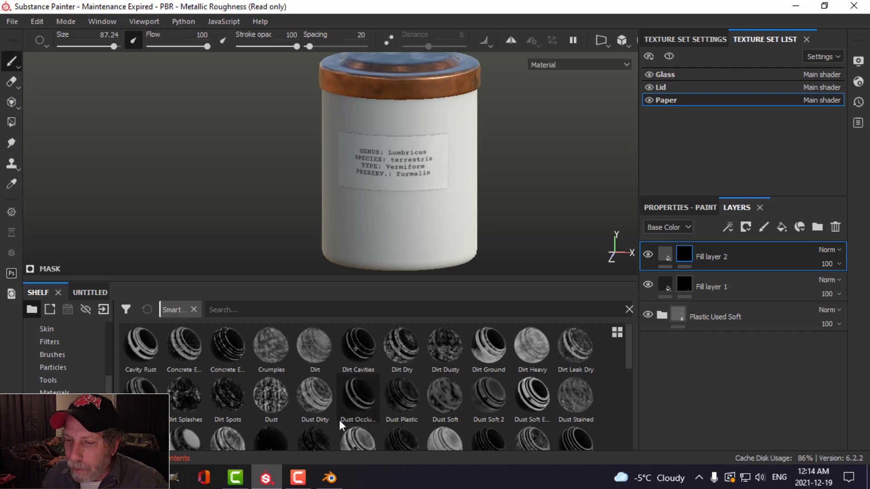
- Apply the Dirt Spots smart mask to the black mask of Fill layer 2 and check the dirt on the paper label
drag(230, 406, 684, 257)
scroll(487, 194, down, 2)
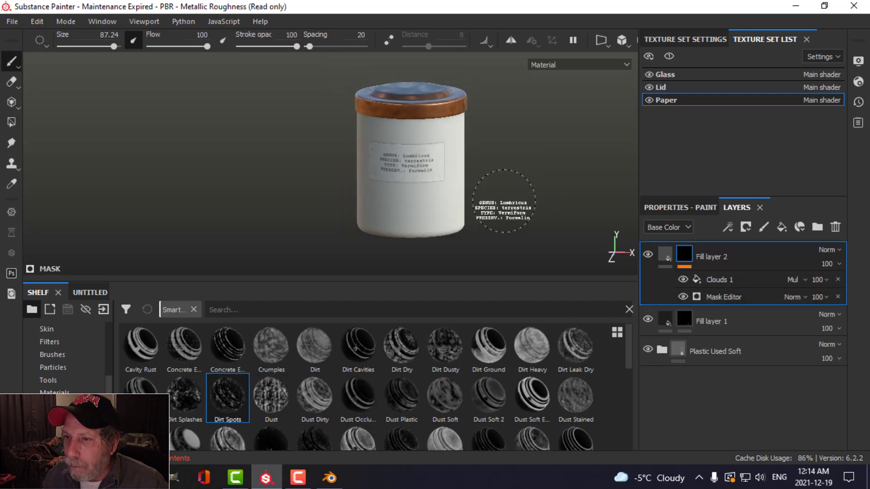
scroll(494, 202, up, 5)
mouse_move(494, 202)
alt+mouse_down()
mouse_move(532, 179)
mouse_move(551, 181)
mouse_move(505, 200)
mouse_move(481, 193)
alt+mouse_up()
scroll(467, 199, down, 4)
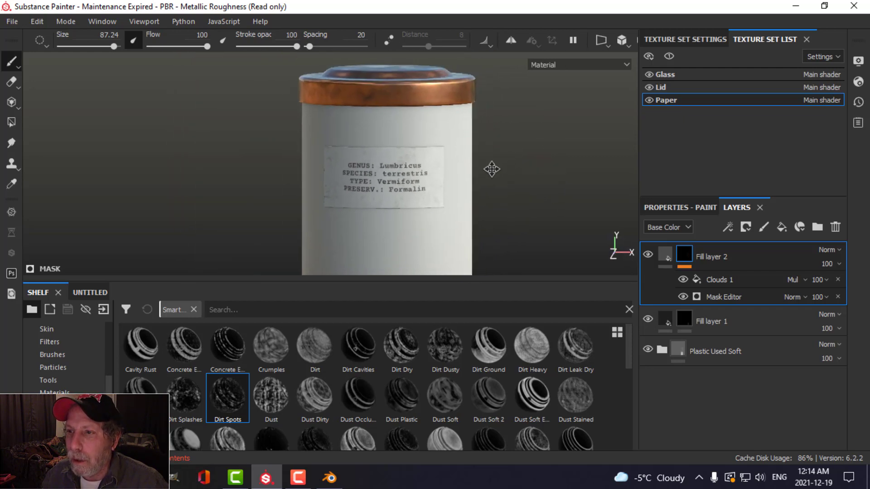
- For the Glass texture set, change the main shader to pbr-metal-rough-with-alpha-blending
click(691, 73)
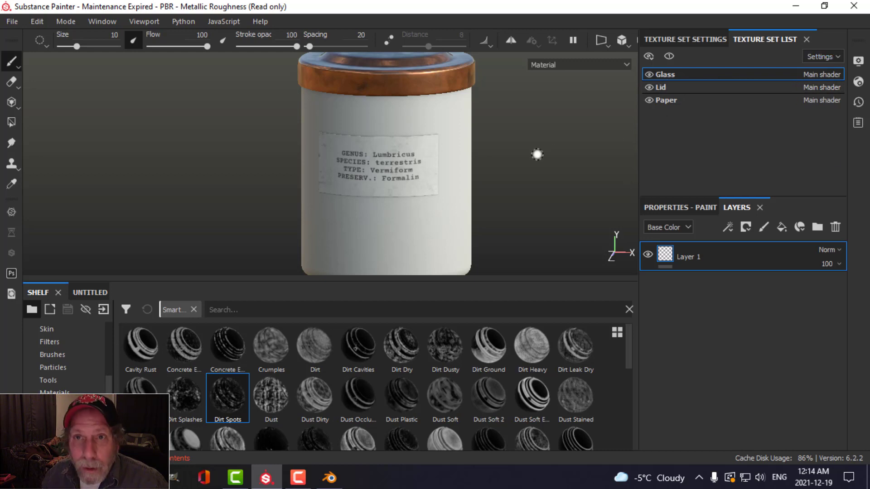
click(859, 84)
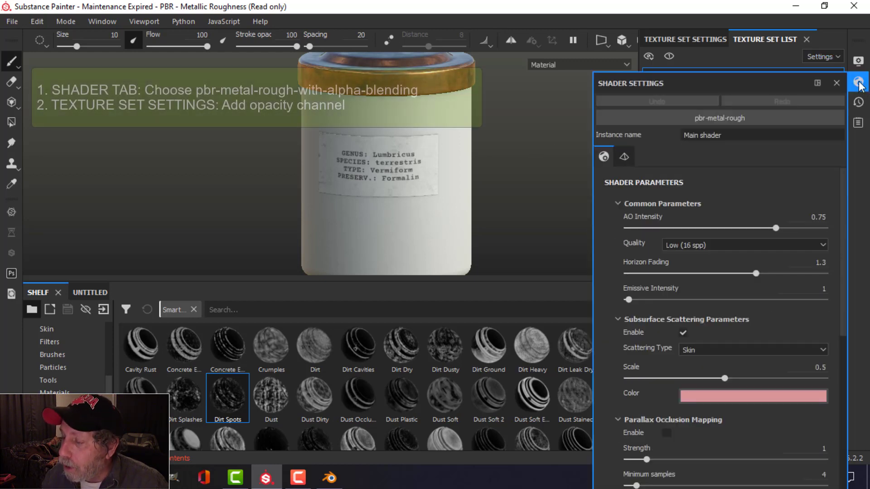
click(720, 118)
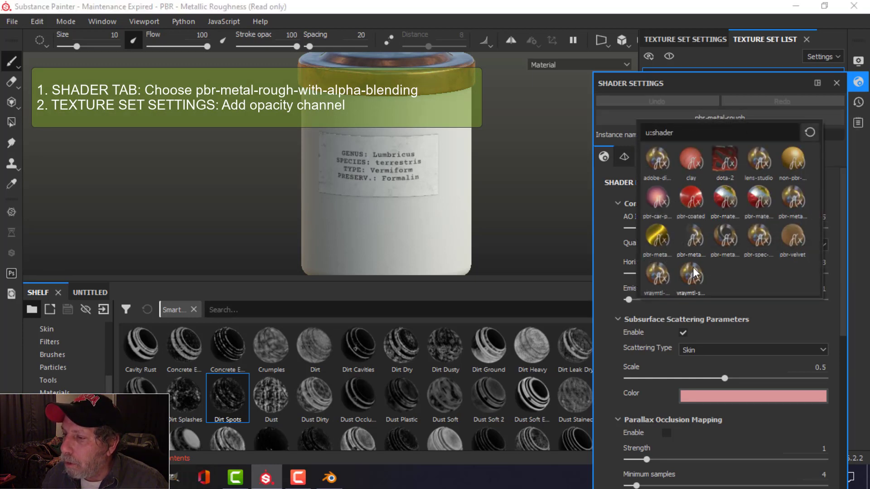
mouse_move(694, 244)
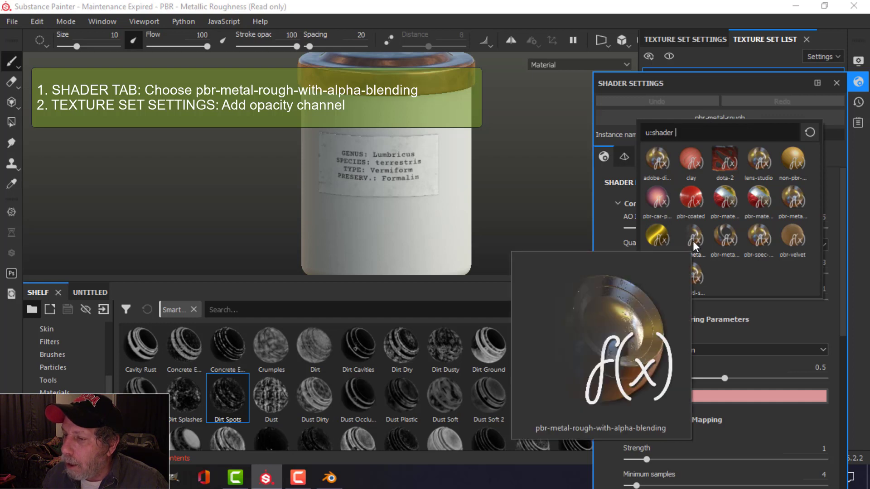
click(693, 240)
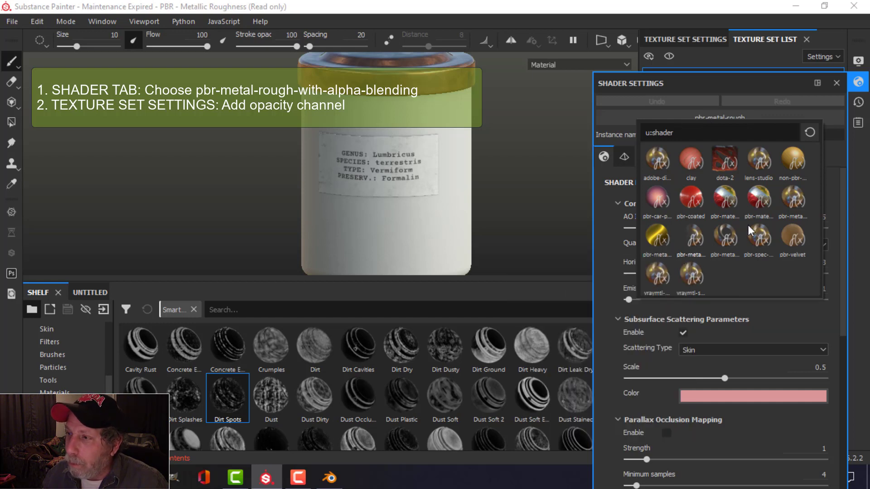
click(858, 82)
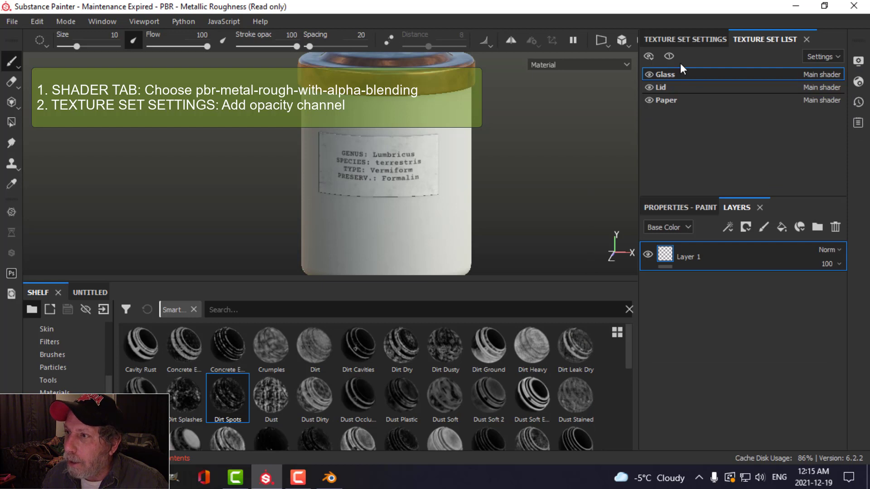
- Add an Opacity channel to the Glass texture set
click(683, 39)
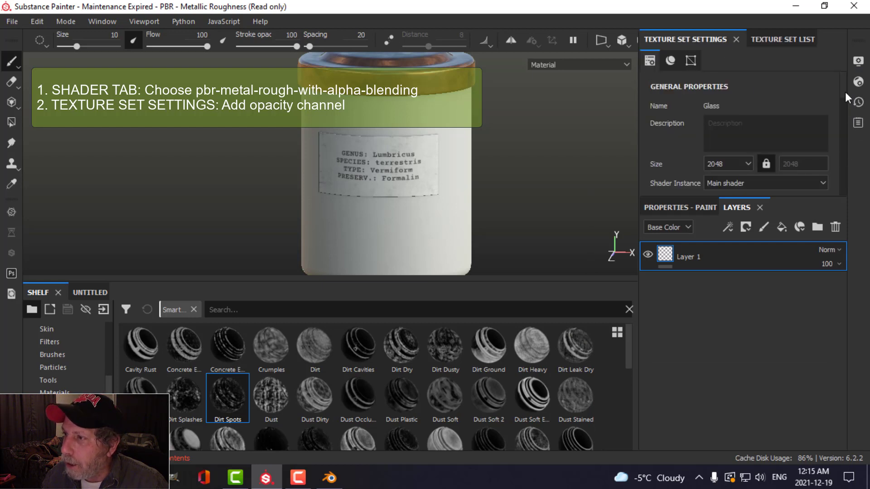
drag(844, 90, 847, 118)
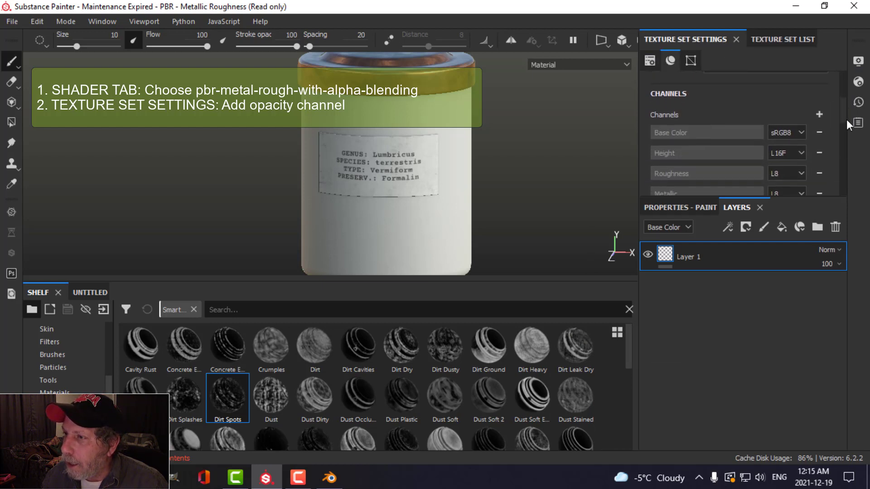
click(818, 113)
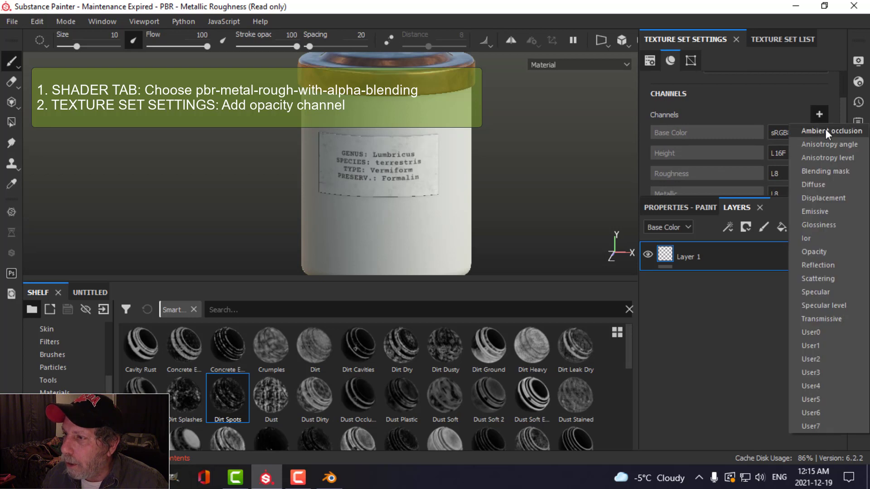
click(816, 252)
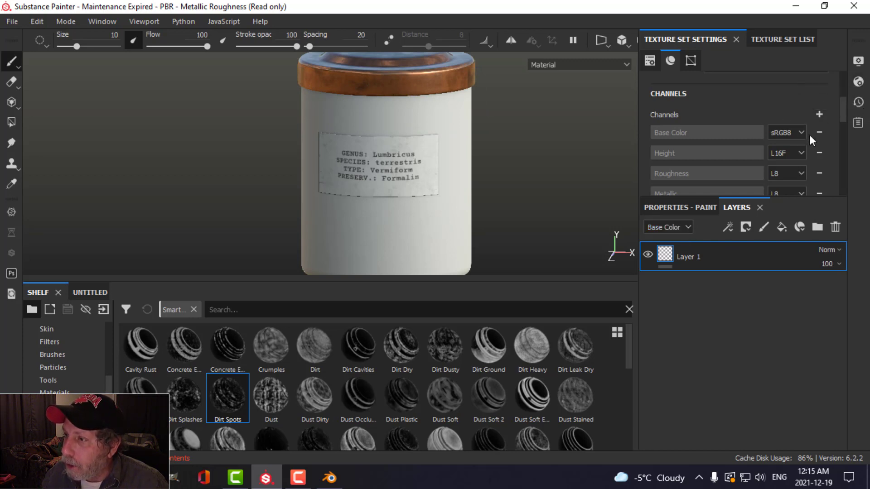
- Delete Layer 1 from the Glass set, search the smart materials for "gla" and apply Glass Visor
click(836, 227)
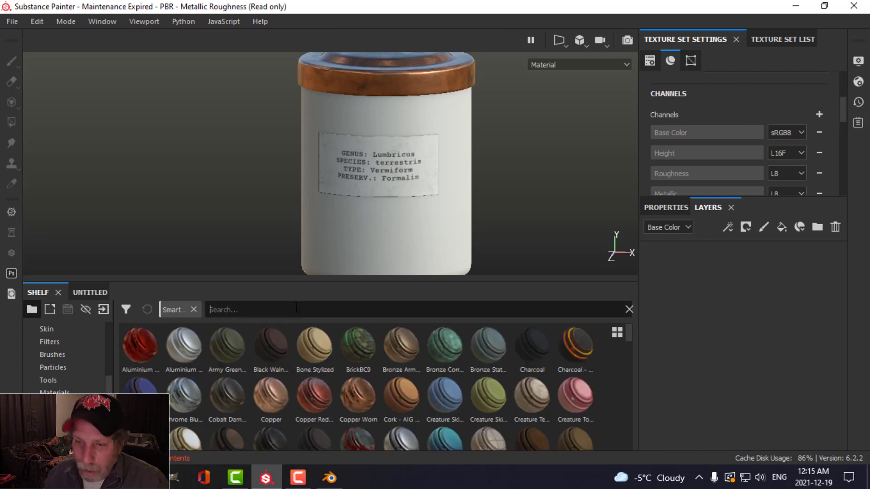
text(gla)
drag(270, 349, 668, 271)
mouse_move(502, 203)
alt+mouse_down()
mouse_move(439, 171)
mouse_move(504, 214)
mouse_move(497, 198)
mouse_move(503, 206)
mouse_move(489, 202)
mouse_move(488, 210)
alt+mouse_up()
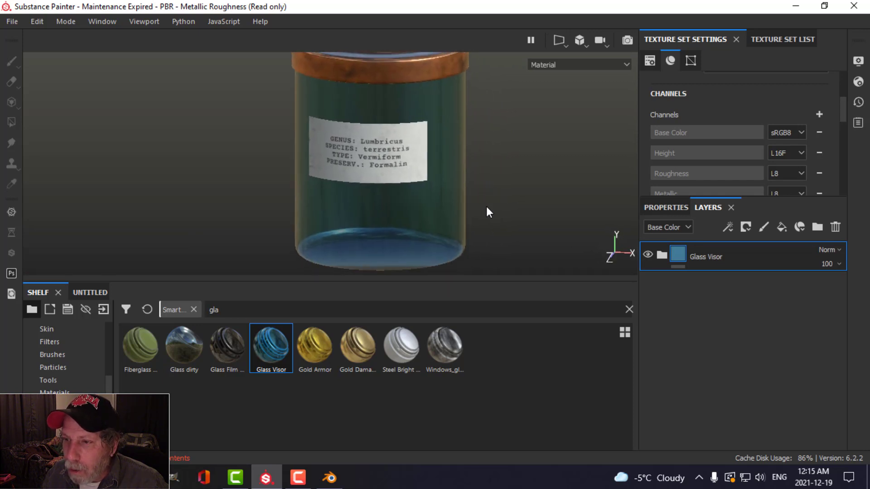
- Lower the opacity of the Base layer inside the Glass Visor folder to 0.3463 and check the jar's transparency
click(661, 255)
click(685, 311)
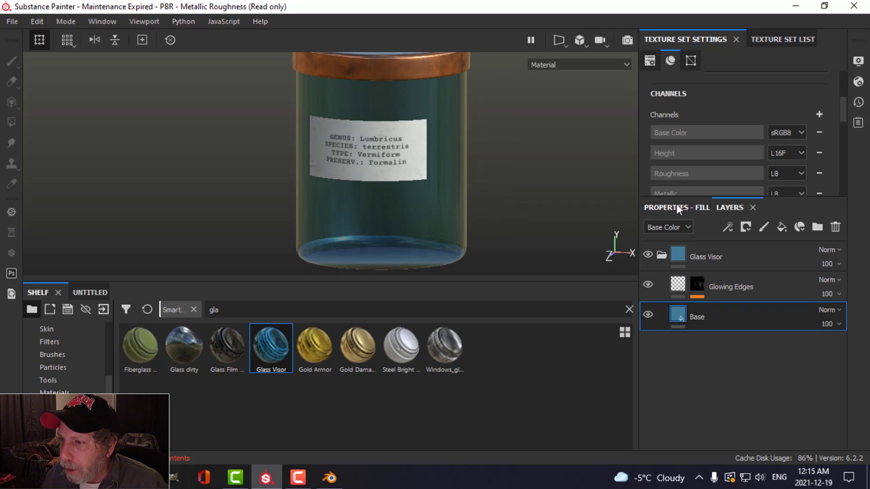
click(678, 208)
drag(842, 308, 846, 408)
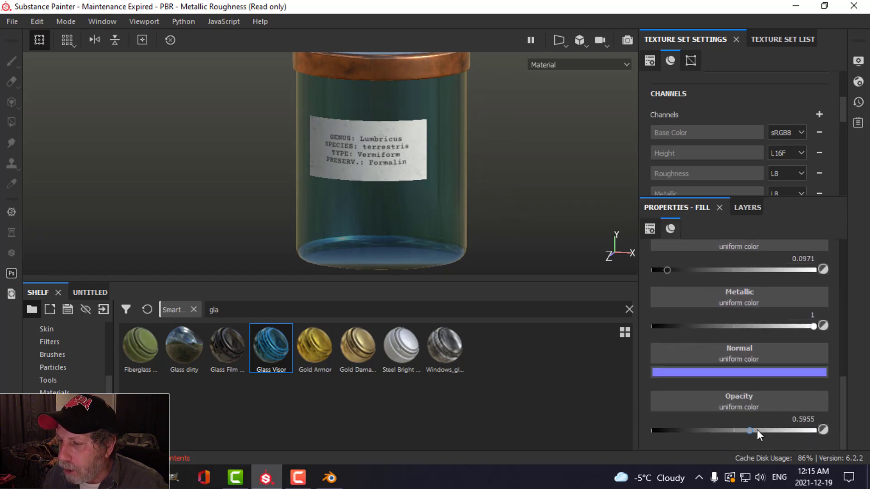
drag(751, 432, 708, 434)
alt+drag(524, 238, 537, 225)
alt+drag(493, 184, 471, 186)
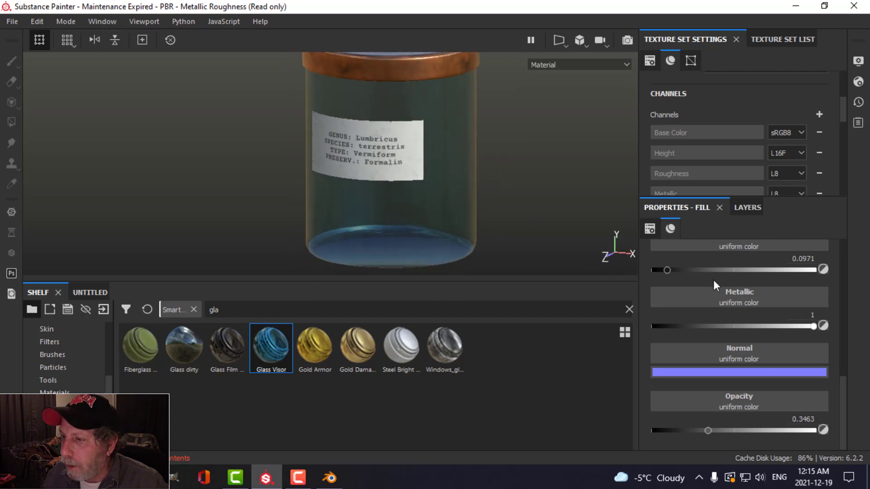
- Collapse the Glass Visor folder and add a fill layer with a black mask above it
click(748, 210)
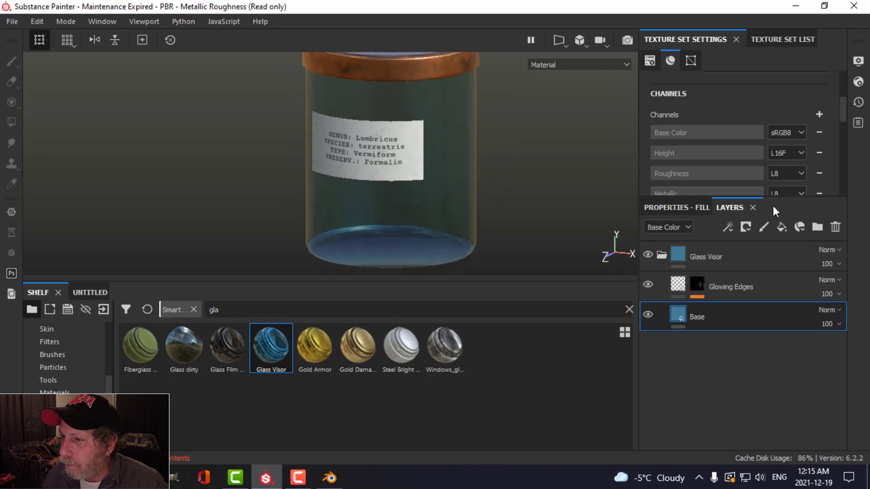
click(661, 255)
click(713, 260)
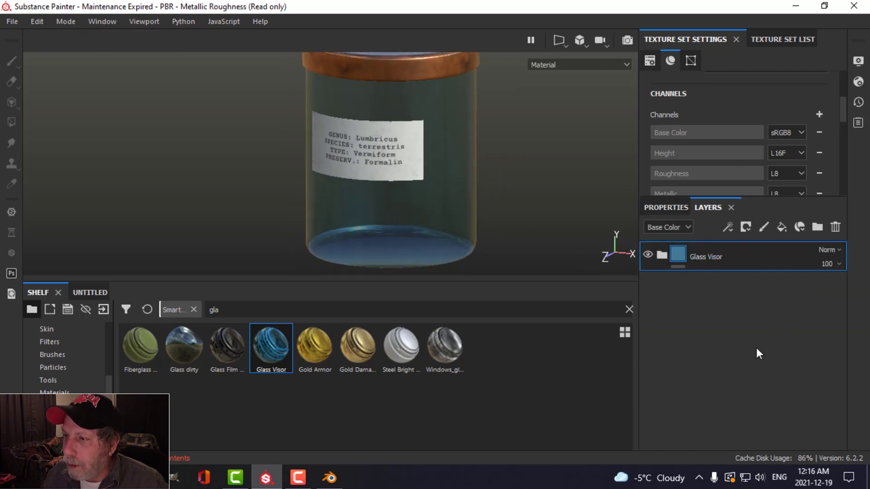
click(782, 227)
click(746, 227)
click(768, 256)
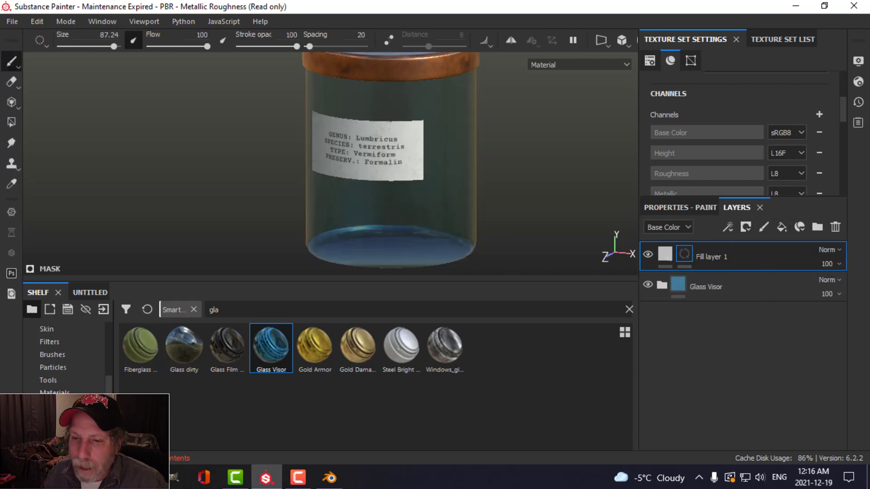
- Try the Dirt Dry smart mask on Fill layer 1, undo it, apply Dirt Dusty instead and inspect the glass
click(629, 309)
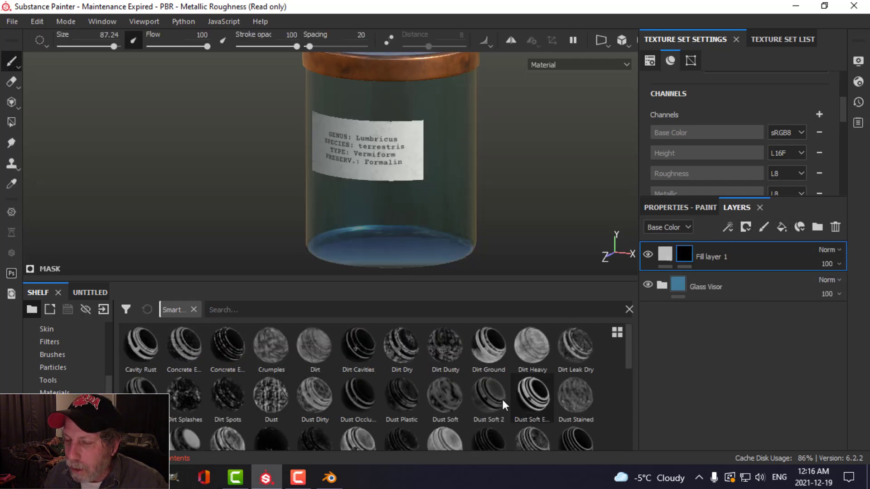
drag(397, 353, 700, 268)
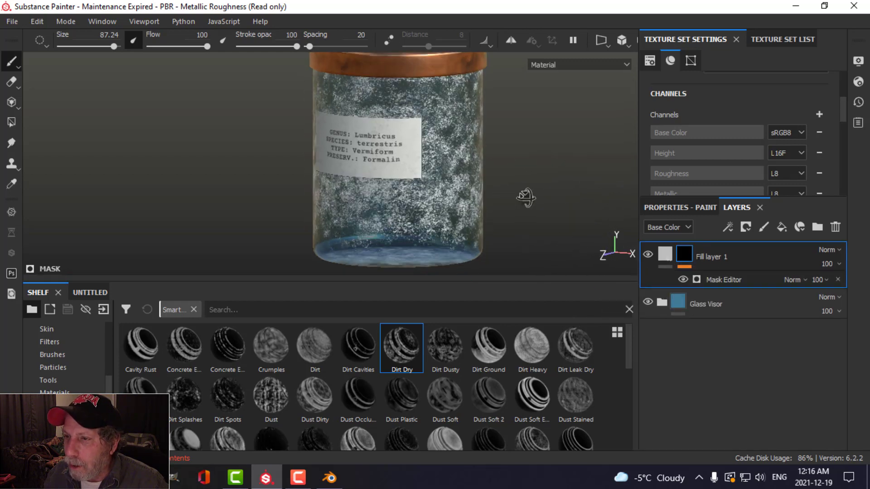
key(ctrl+z)
drag(451, 347, 687, 254)
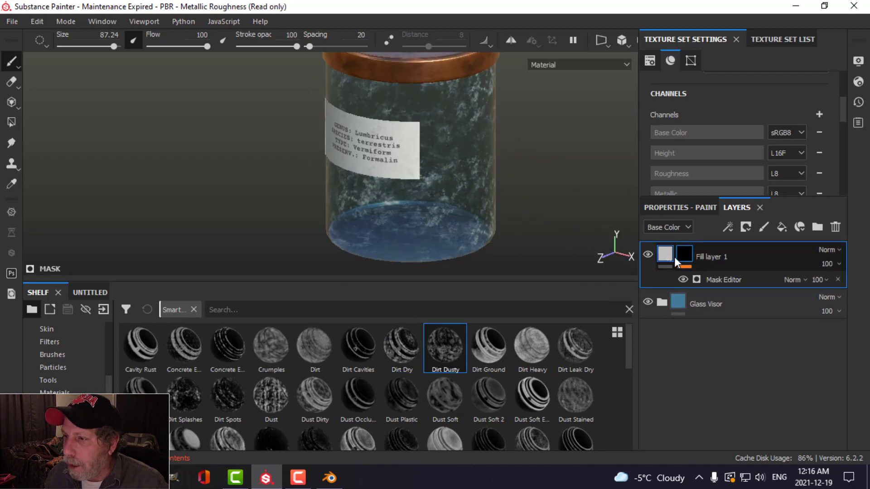
click(675, 262)
alt+drag(521, 163, 524, 180)
alt+middle_drag(524, 180, 303, 206)
alt+drag(303, 206, 426, 188)
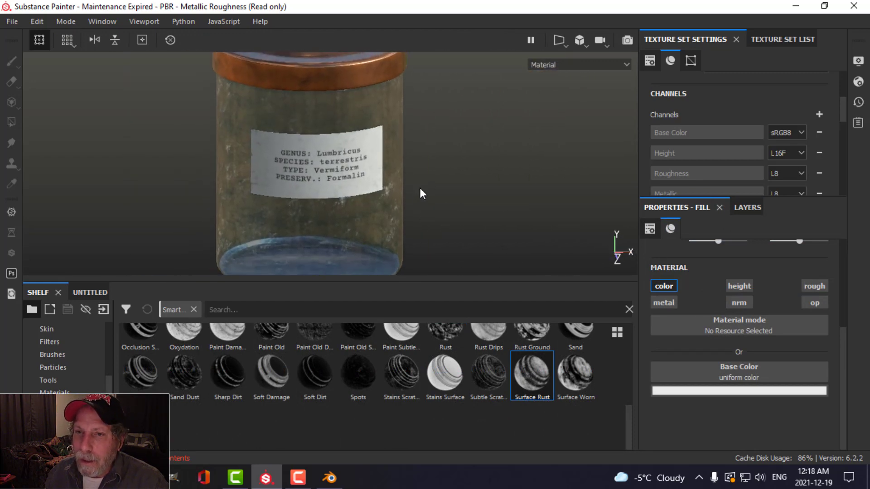
- Maximize the 3D view, activate temporal anti-aliasing in the display settings and inspect the finished jar
key(Tab)
scroll(672, 230, down, 2)
scroll(662, 229, up, 2)
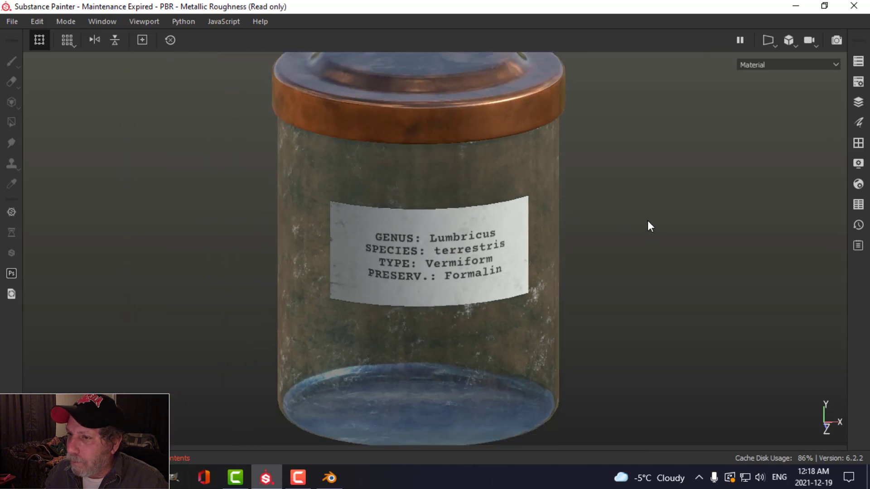
scroll(650, 225, down, 3)
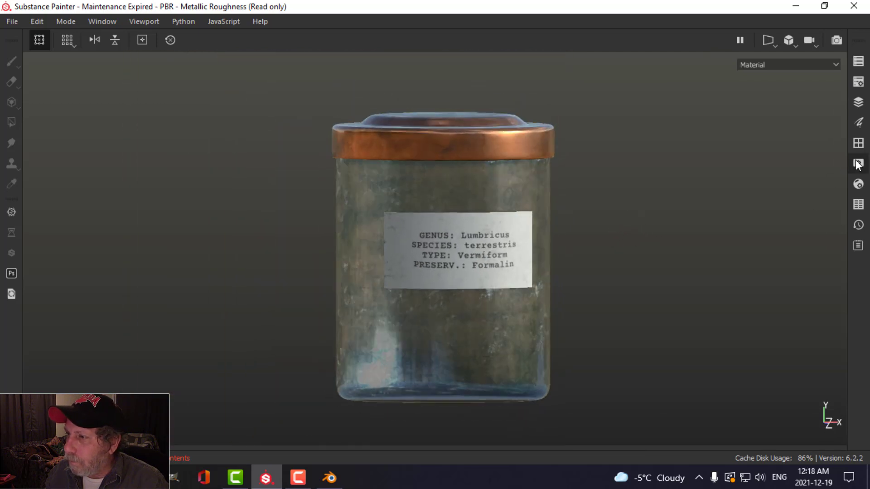
click(857, 163)
scroll(717, 290, down, 8)
scroll(707, 303, down, 3)
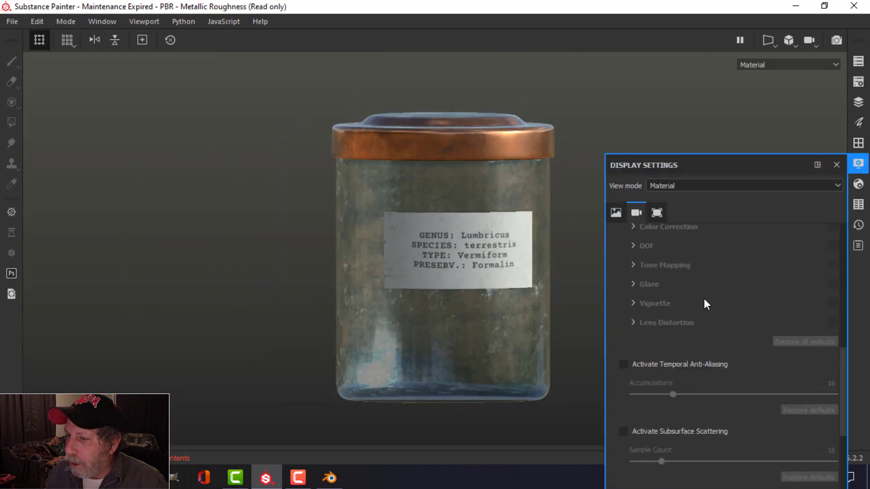
click(624, 364)
click(858, 164)
alt+drag(670, 224, 434, 214)
alt+drag(560, 282, 497, 283)
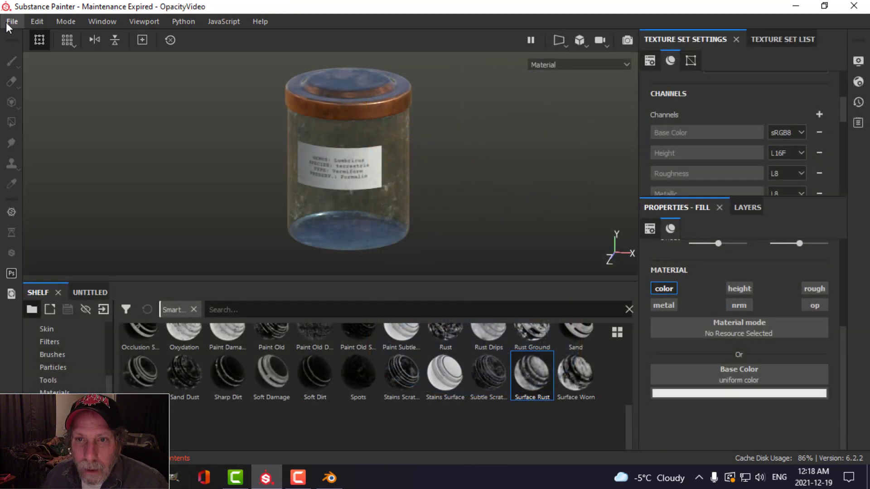
- Open the texture export settings and examine the output template presets and the list of maps for export
click(7, 22)
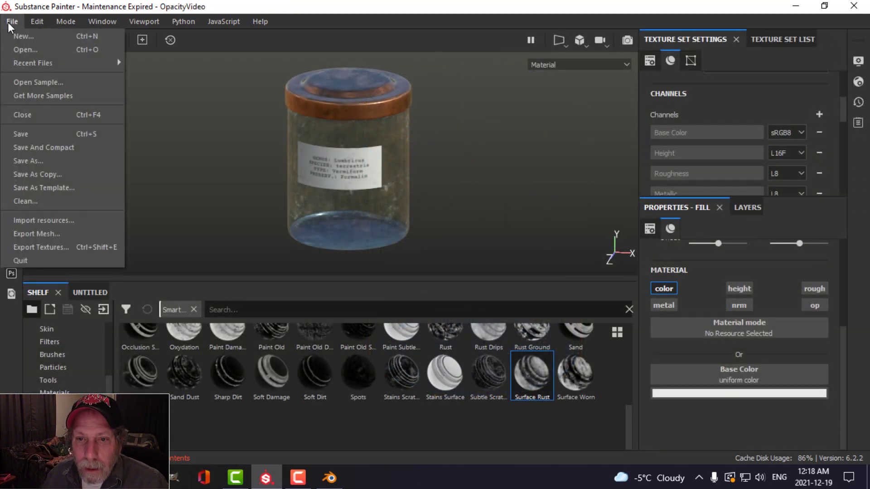
click(38, 243)
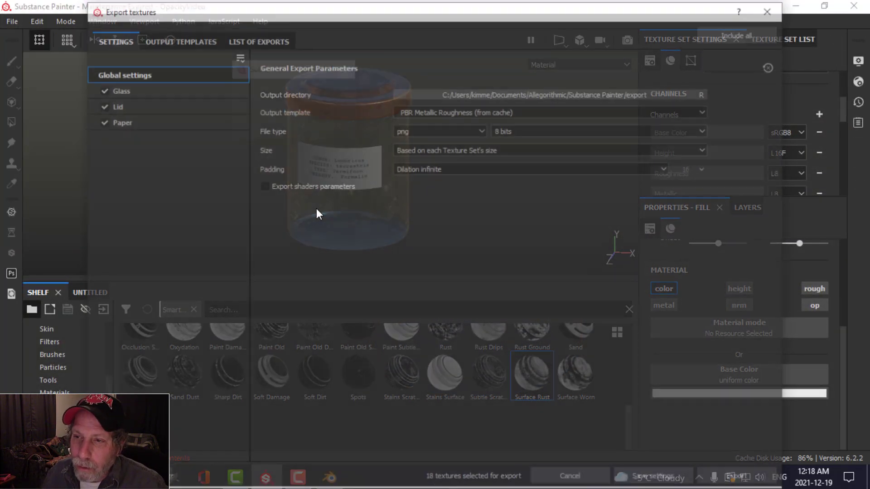
drag(490, 3, 460, 30)
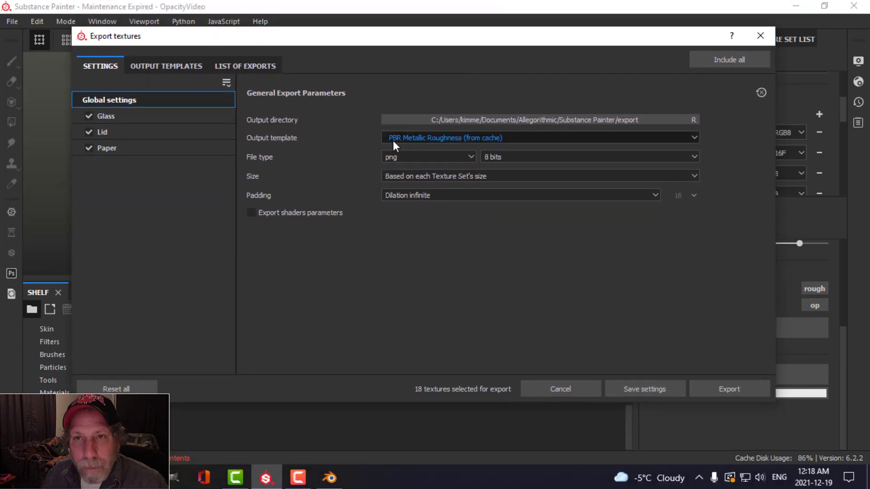
click(181, 64)
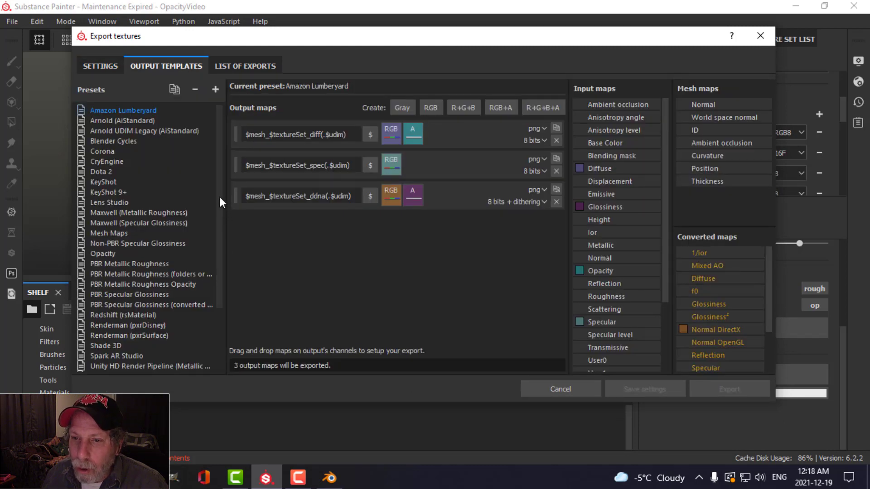
scroll(219, 195, down, 3)
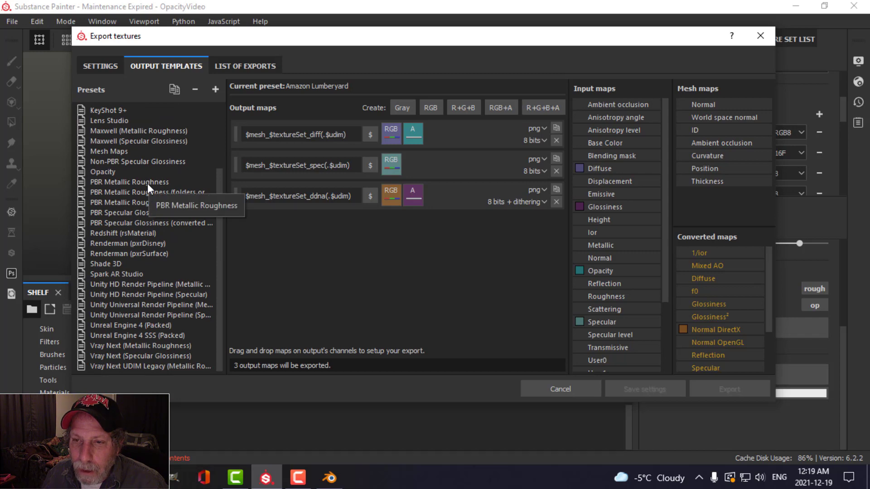
click(249, 66)
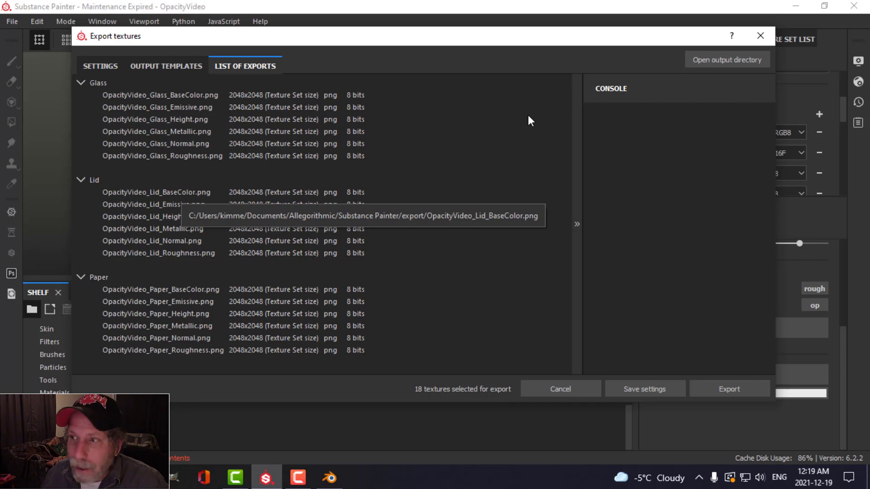
click(165, 66)
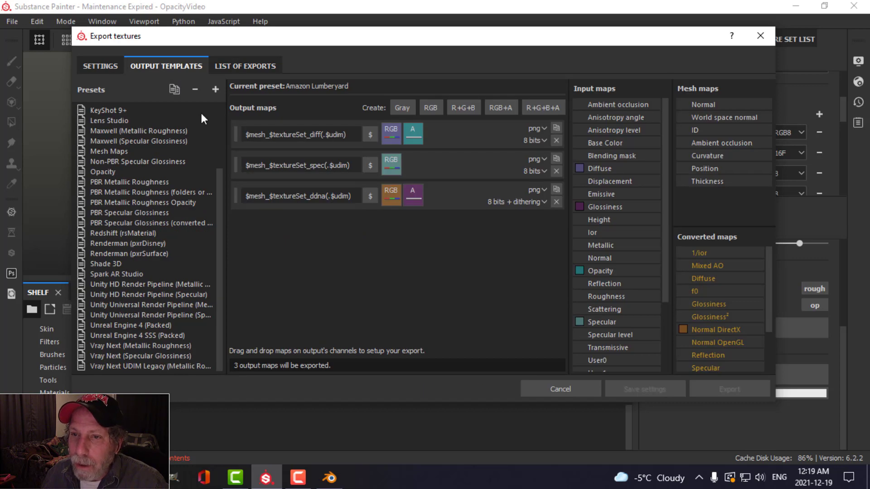
- Duplicate the PBR Metallic Roughness export preset and rename the copy OpacityVideo
click(93, 65)
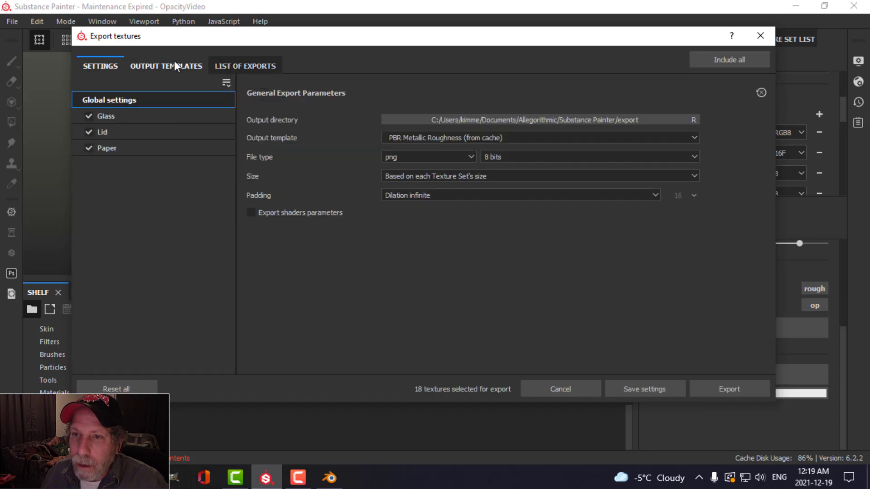
click(151, 67)
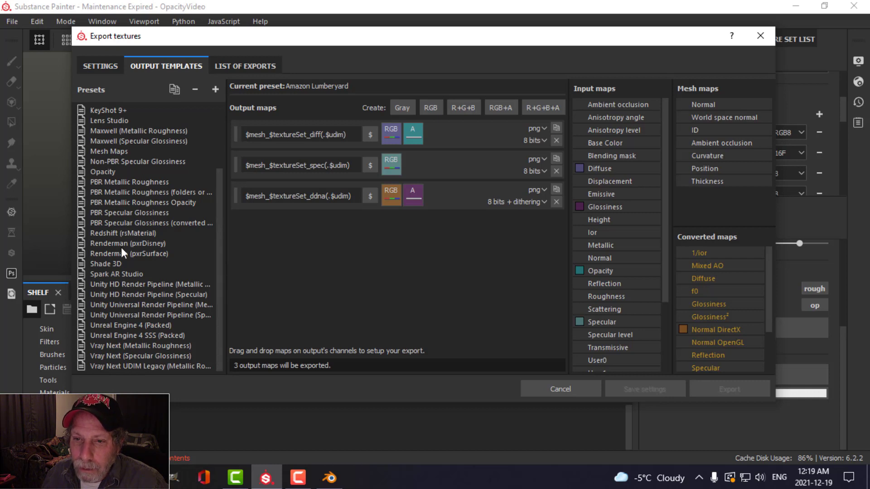
click(132, 182)
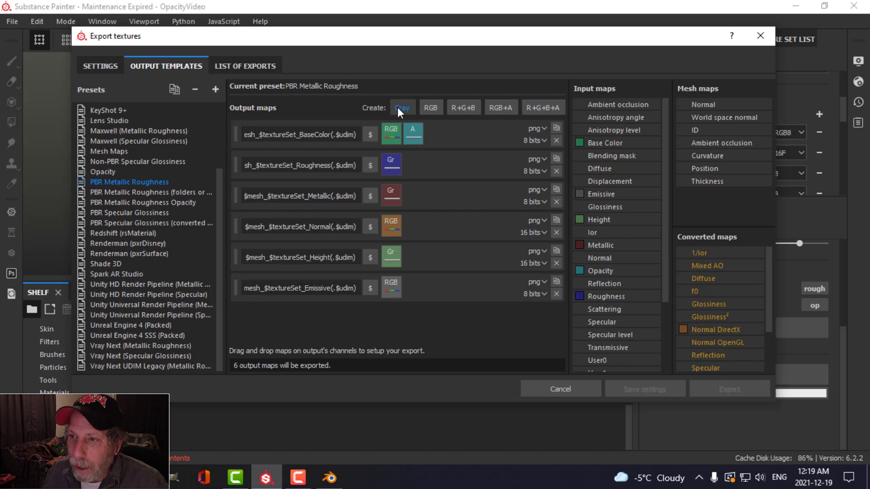
right_click(156, 180)
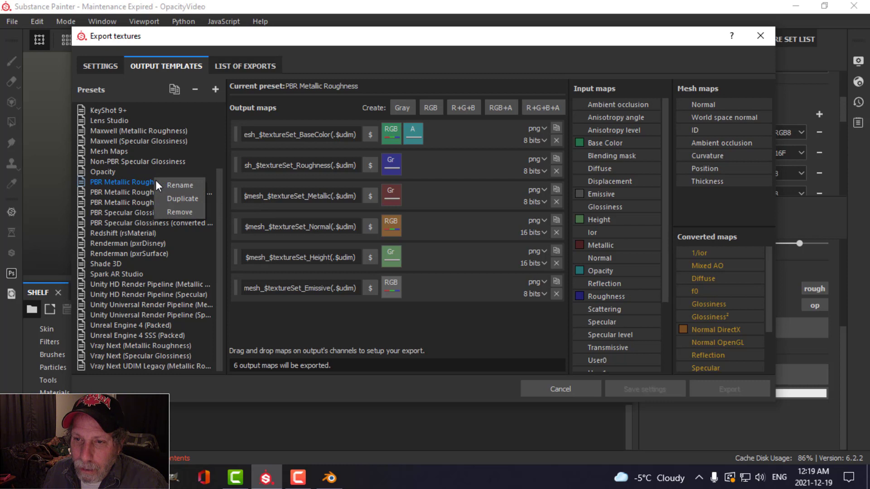
click(176, 198)
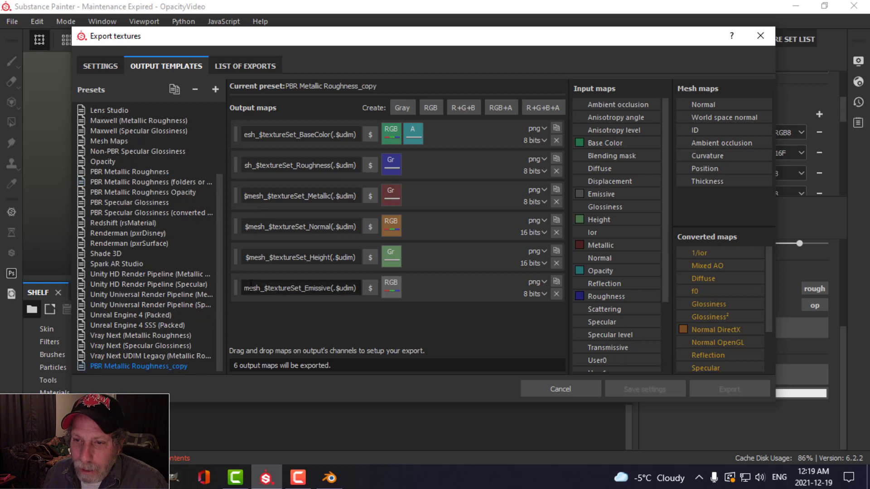
double_click(153, 366)
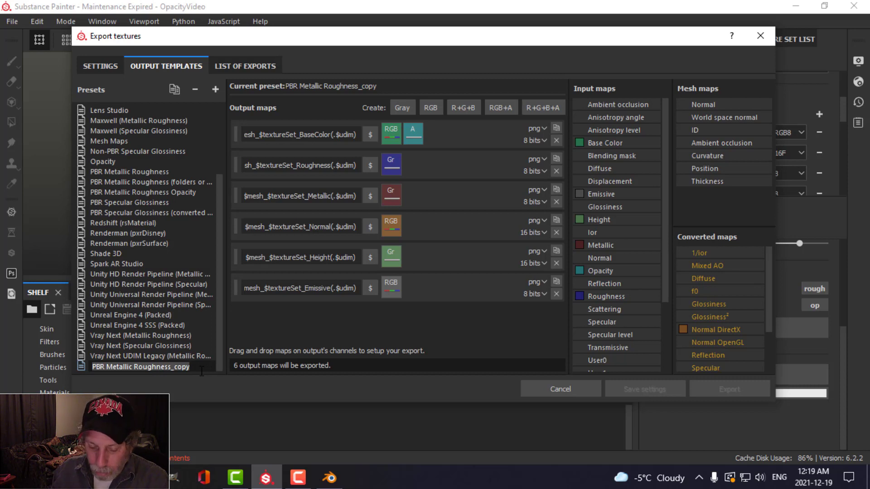
text(Opac)
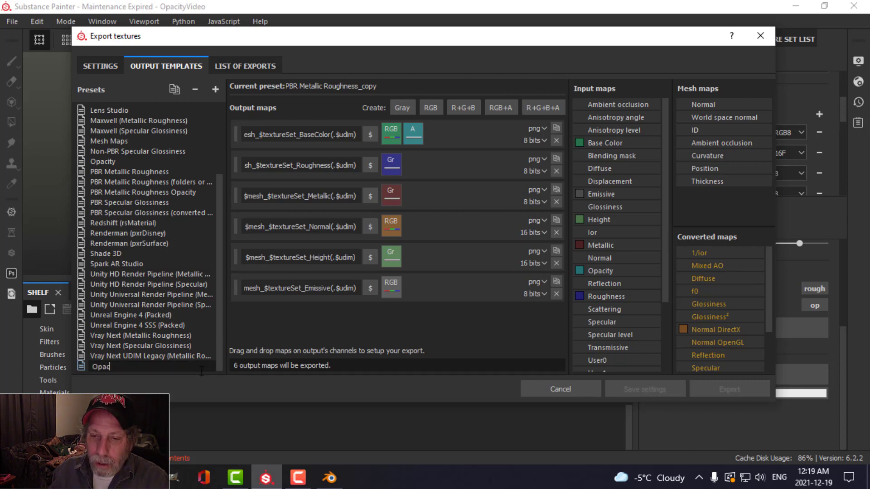
text(ityVideo)
key(Return)
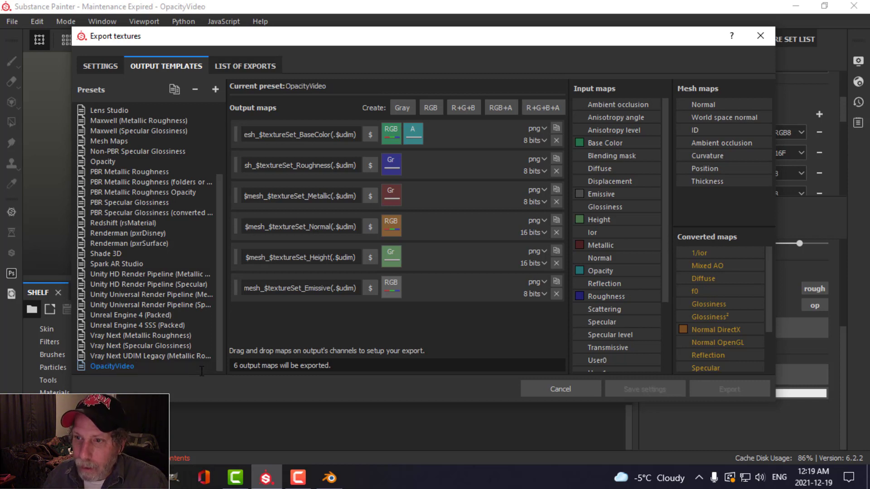
- Add a grayscale output map named Opacity to the OpacityVideo preset and assign the Opacity input map to its gray channel
click(397, 109)
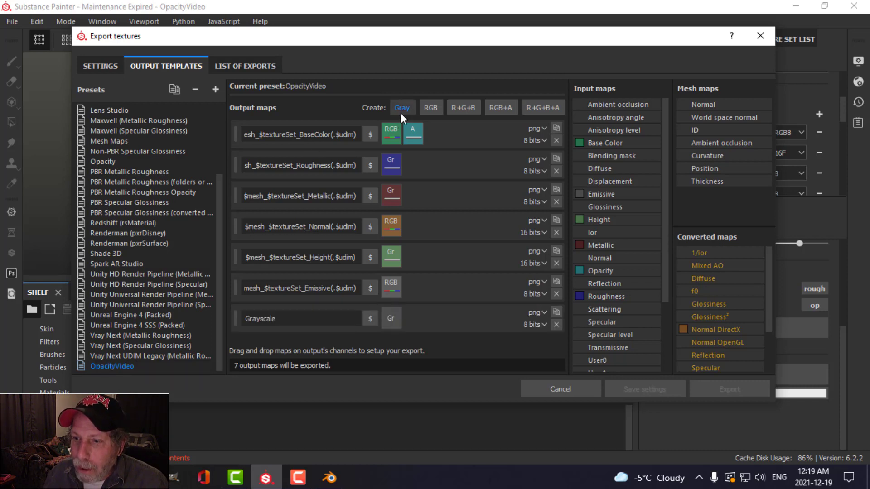
drag(296, 317, 233, 313)
text(Op)
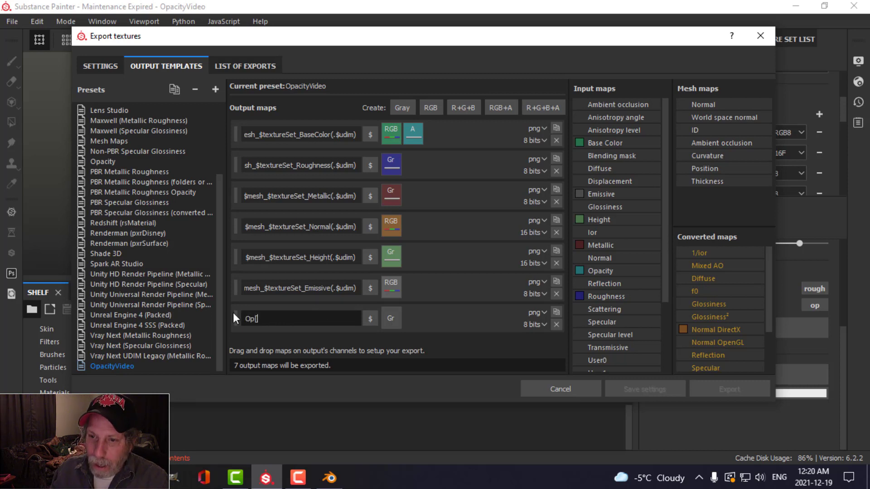
text(acity)
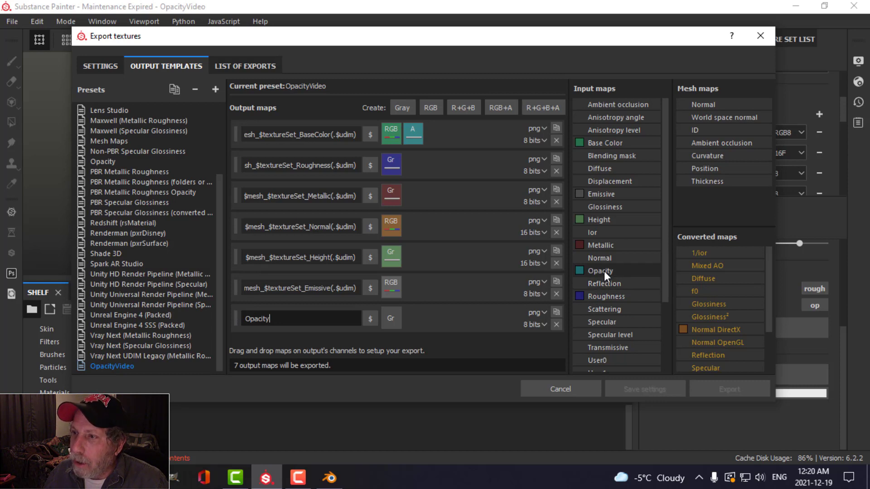
drag(602, 273, 395, 318)
click(427, 339)
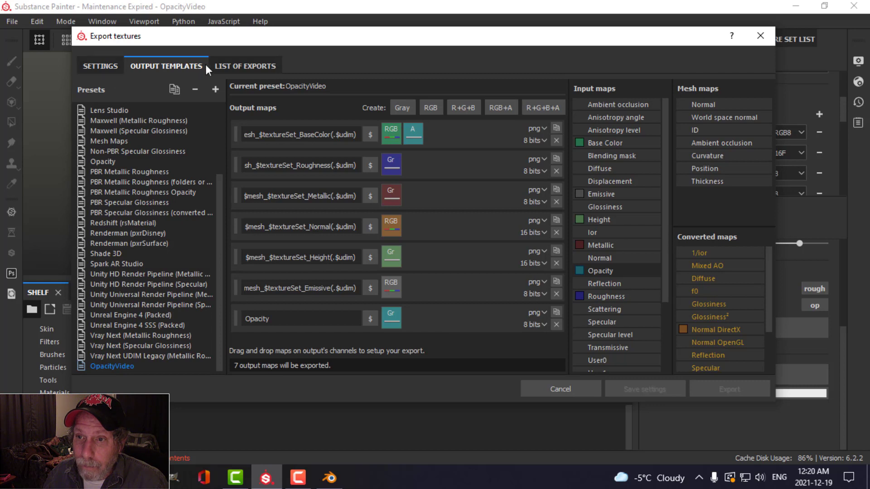
- Export the textures with the OpacityVideo template to D:/DOCUMENTS/BLENDER/OpacityVideoTextures and close the export dialog
click(103, 66)
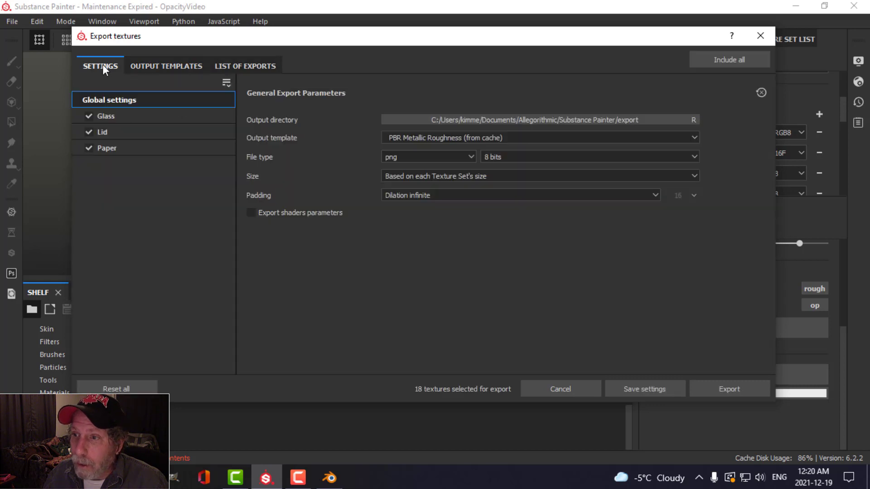
click(439, 138)
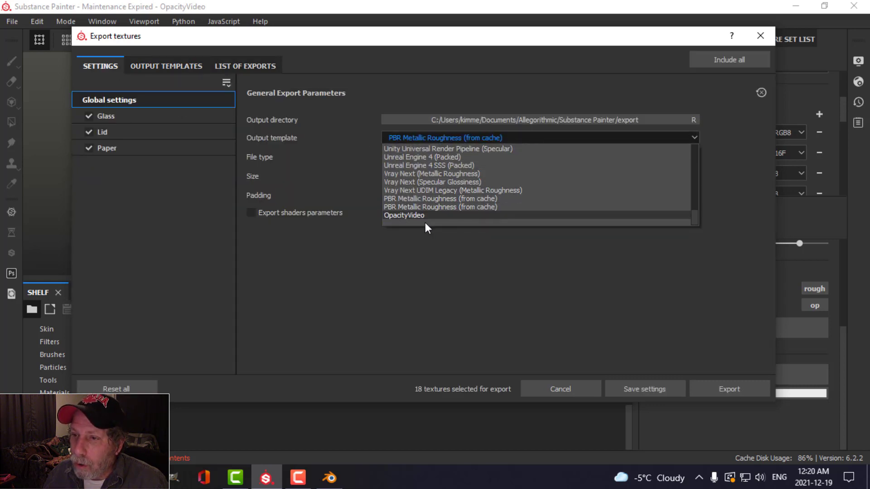
click(409, 215)
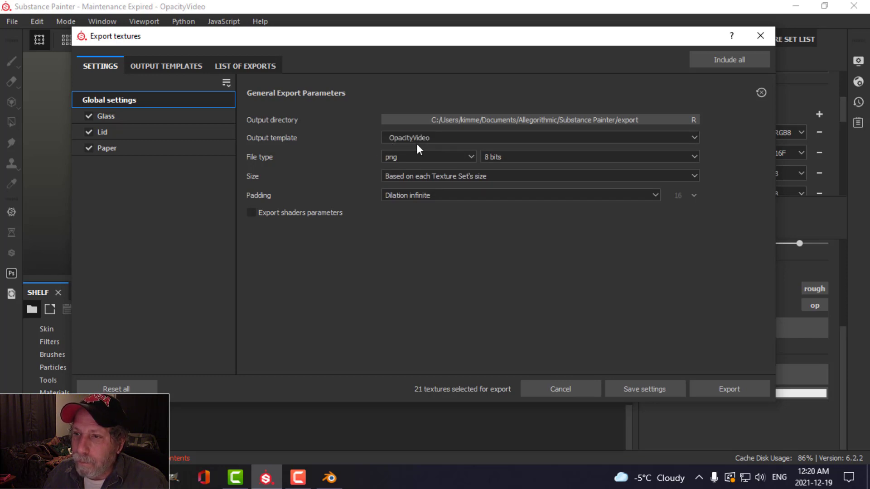
click(472, 118)
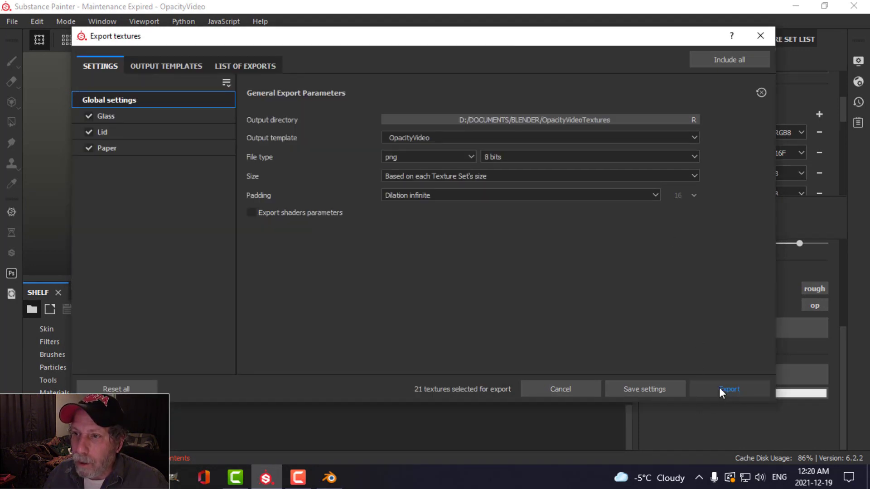
click(720, 389)
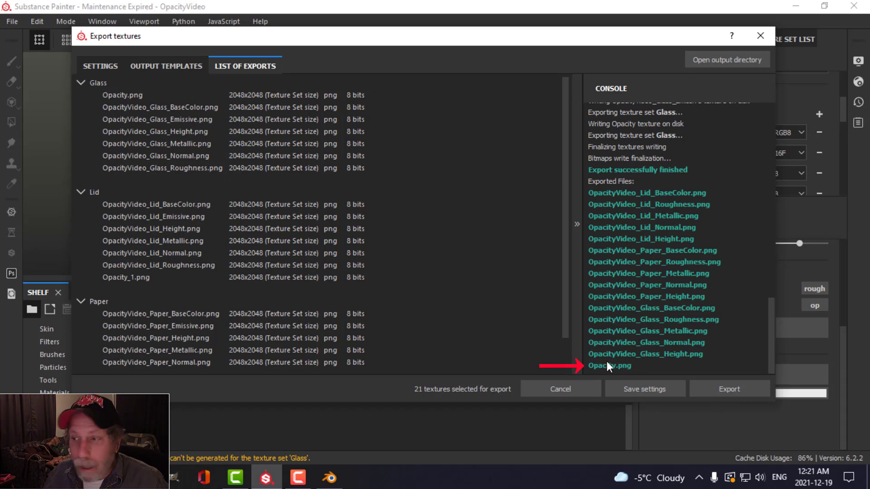
click(761, 36)
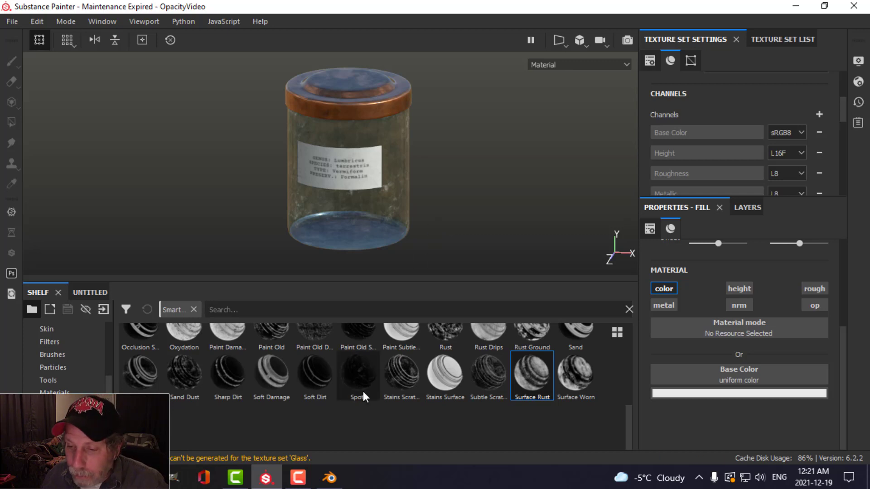
- Switch to Blender and open the Shading workspace with the jar framed in the 3D view
click(328, 478)
middle_drag(516, 276, 508, 223)
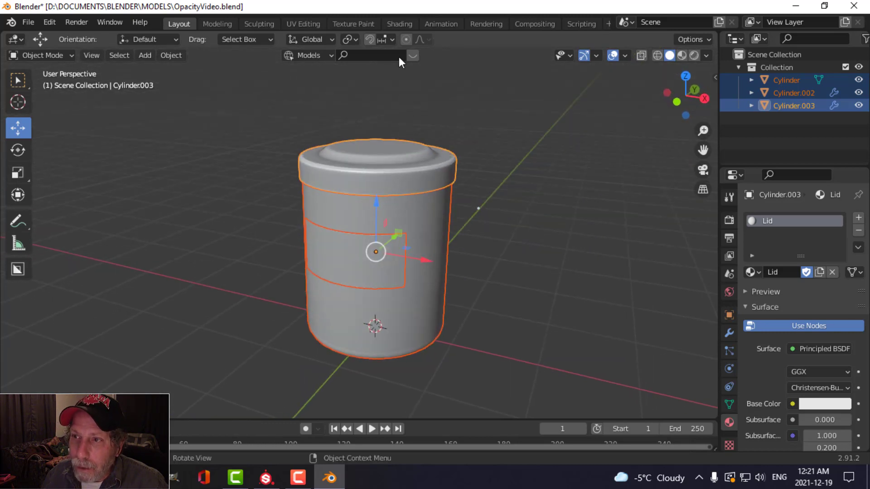
click(401, 24)
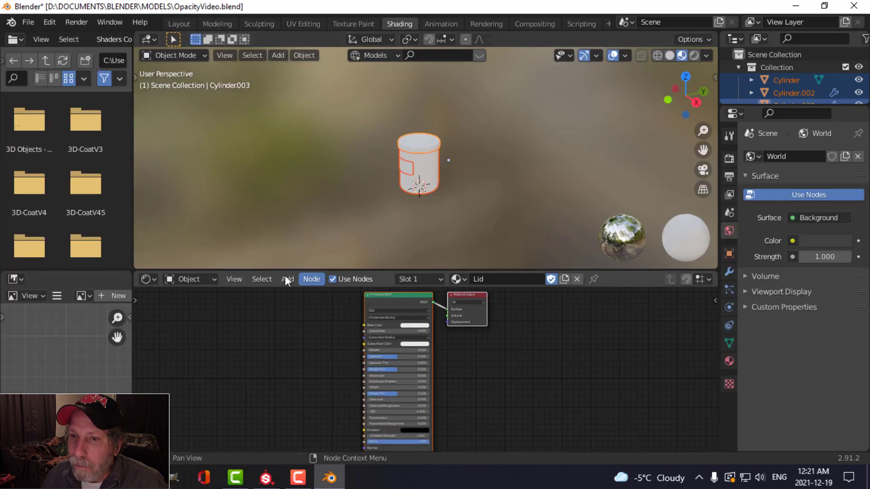
scroll(482, 193, up, 4)
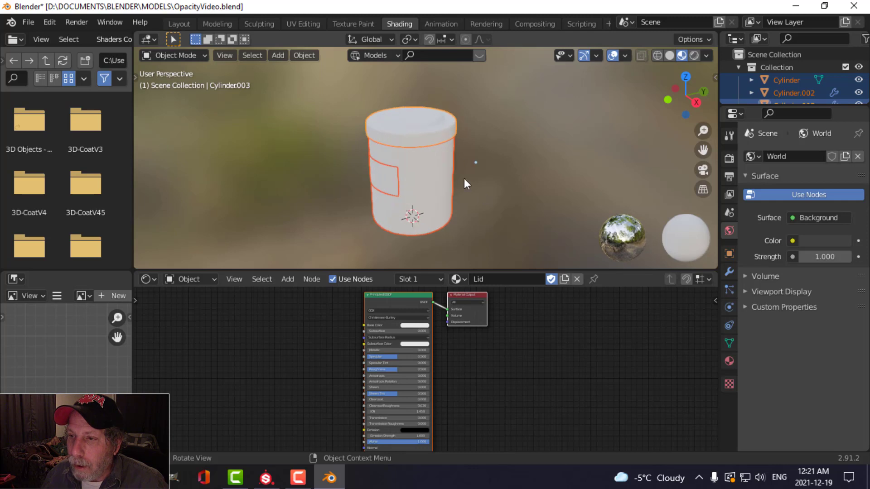
shift+middle_drag(492, 222, 486, 171)
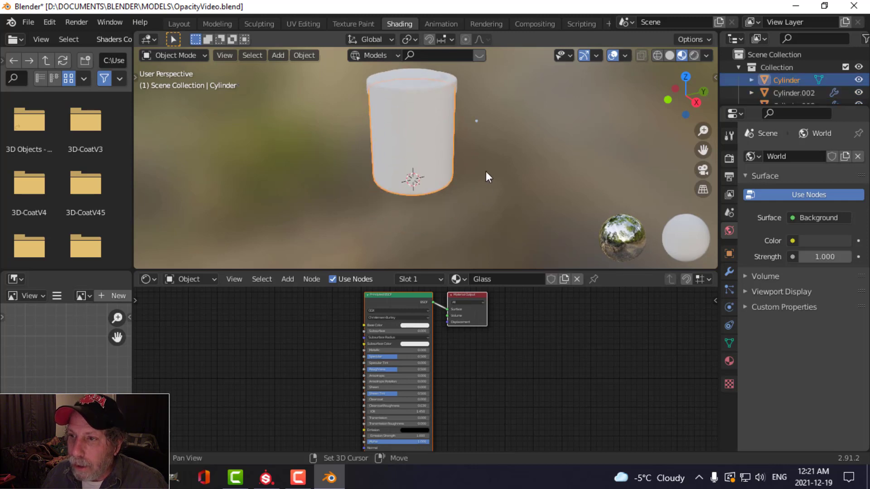
- Start Principled Texture Setup on the lid's Principled BSDF node and browse to the folder D:\DOCUMENTS\BLENDER\OpacityVideoTextures
click(433, 82)
click(395, 295)
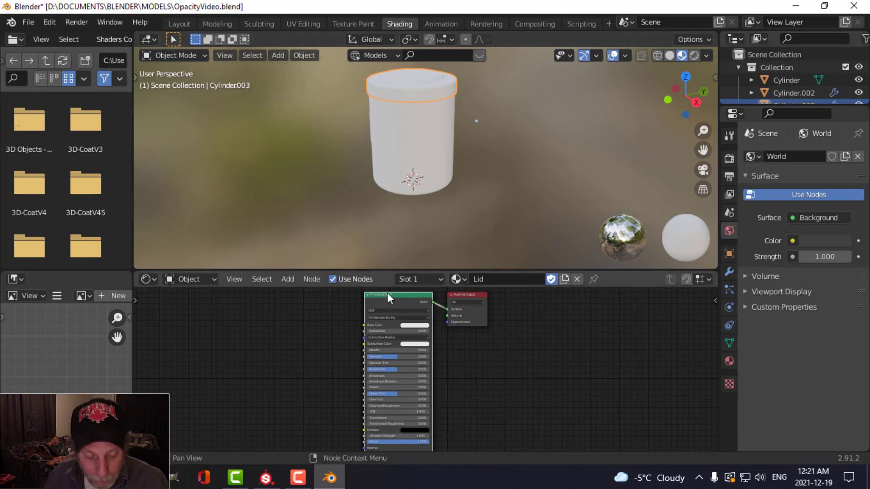
key(ctrl+shift+t)
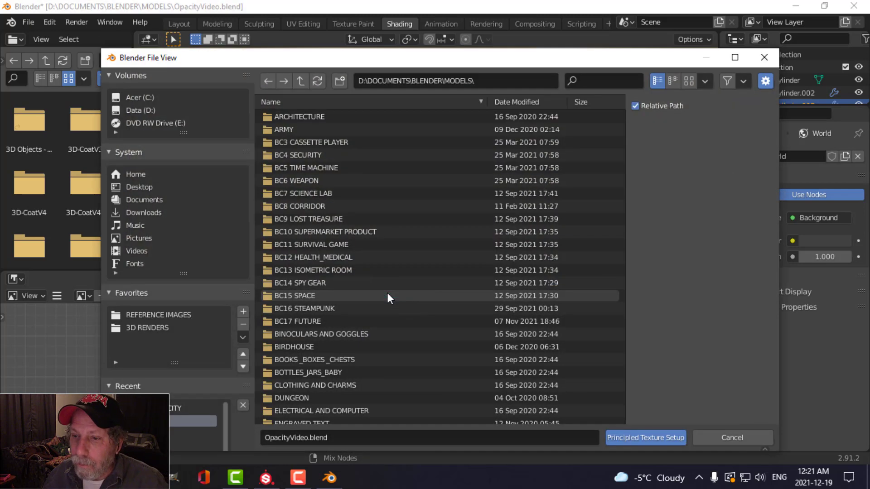
click(172, 408)
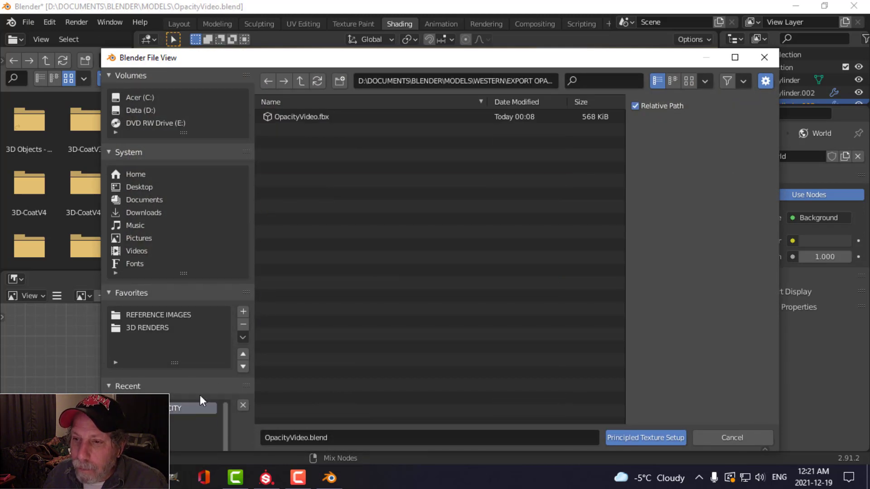
click(300, 81)
click(300, 80)
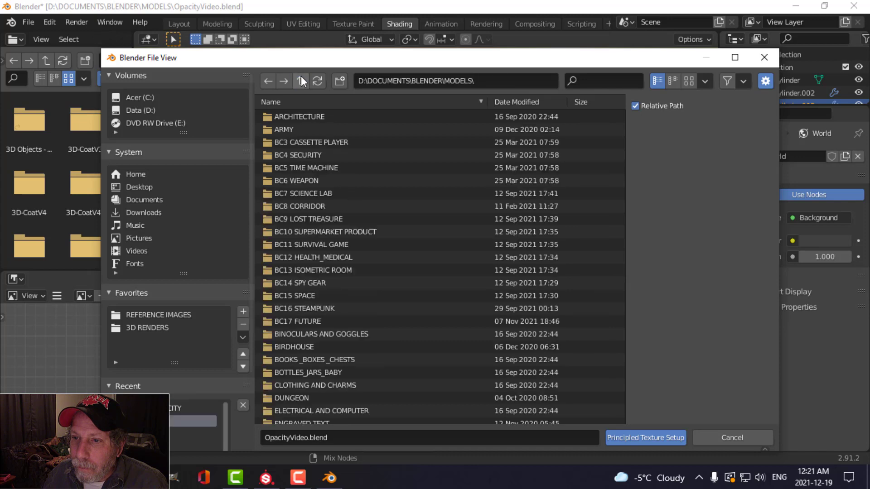
key(BackSpace)
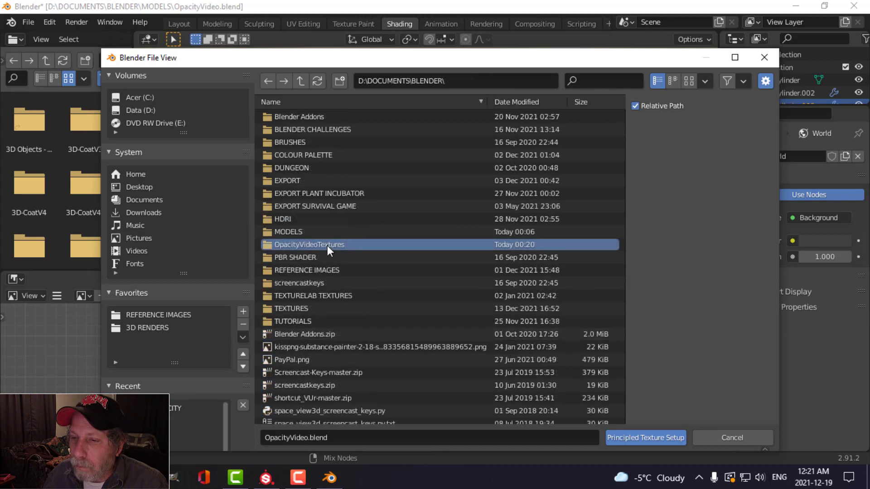
click(327, 245)
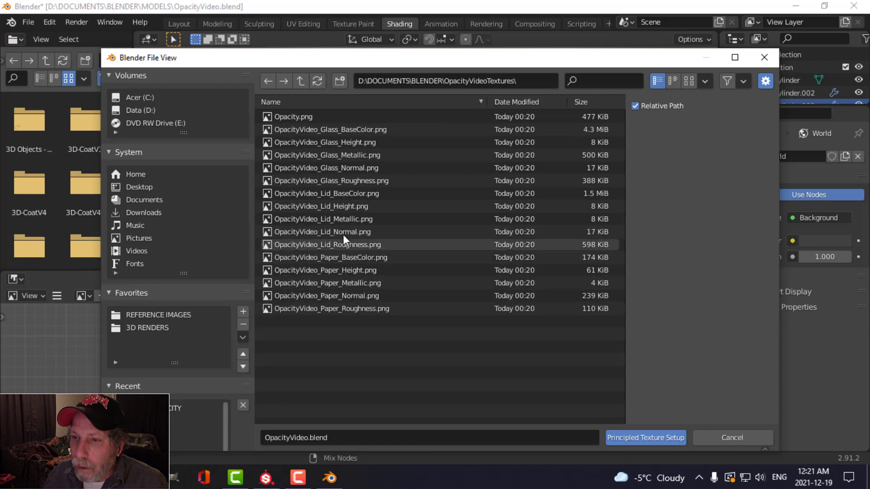
- Load the five Lid maps, OpacityVideo_Lid_BaseColor.png through OpacityVideo_Lid_Roughness.png, into the lid's material
click(343, 193)
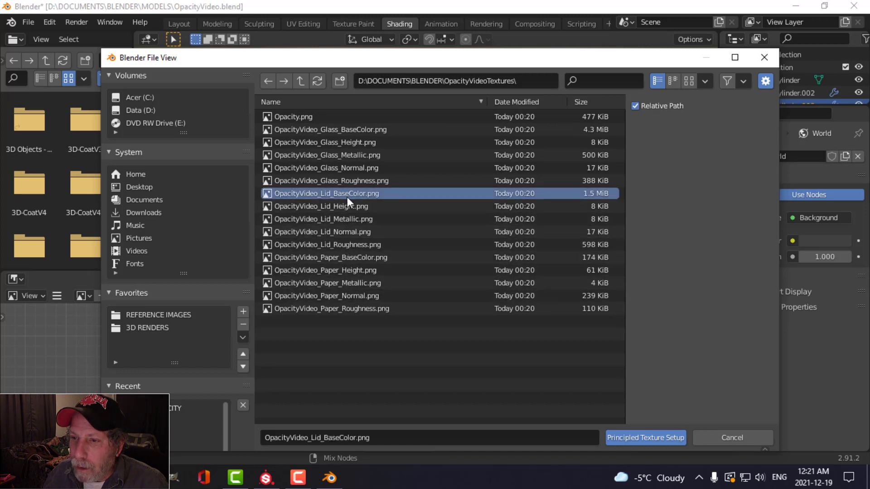
shift+click(350, 245)
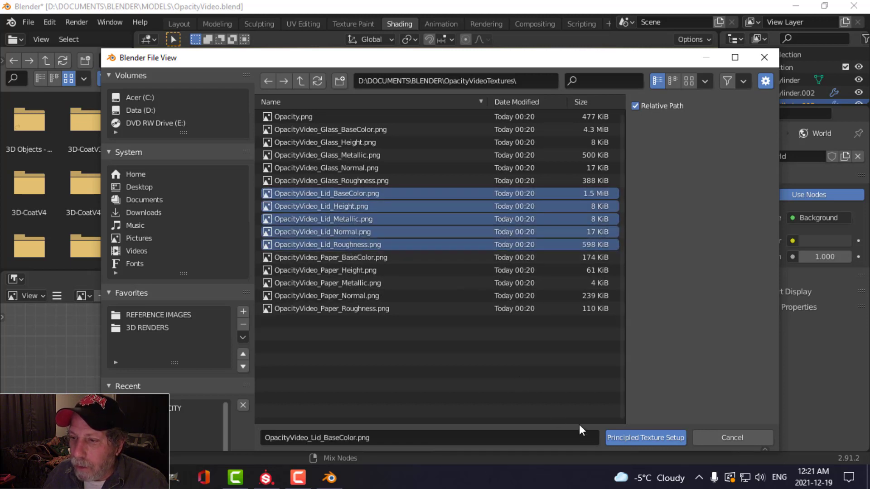
click(635, 437)
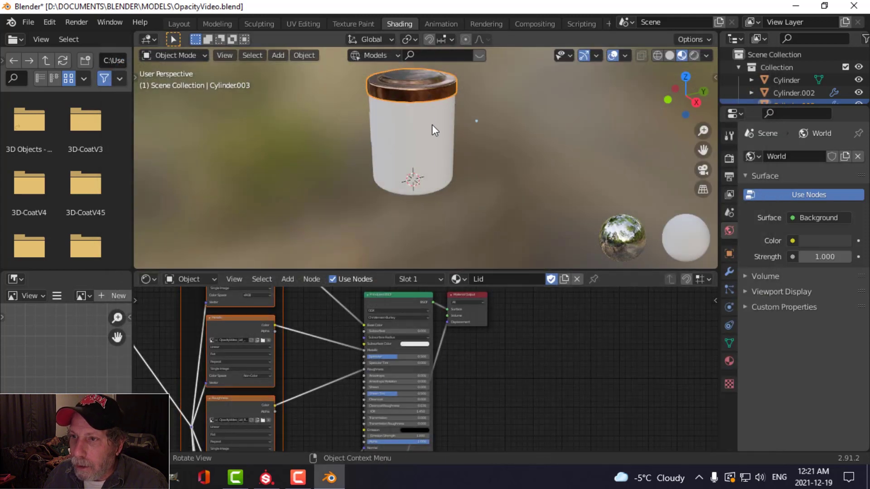
- Load the five Paper maps, OpacityVideo_Paper_BaseColor.png through OpacityVideo_Paper_Roughness.png, into the label's Paper material with Principled Texture Setup
scroll(441, 152, up, 3)
middle_drag(508, 163, 391, 144)
click(398, 129)
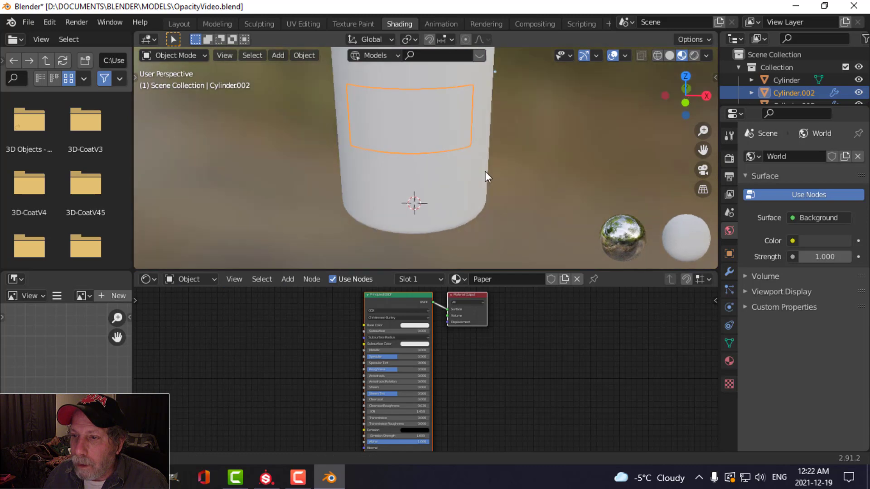
click(390, 294)
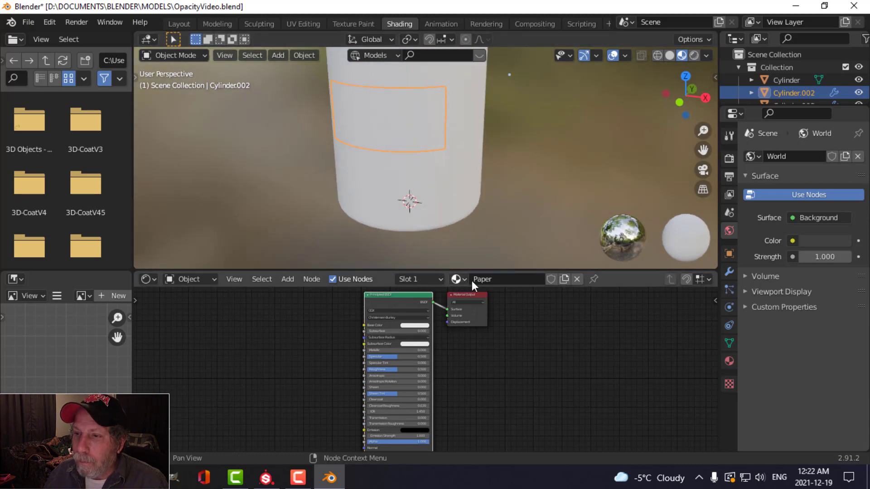
key(ctrl+shift+t)
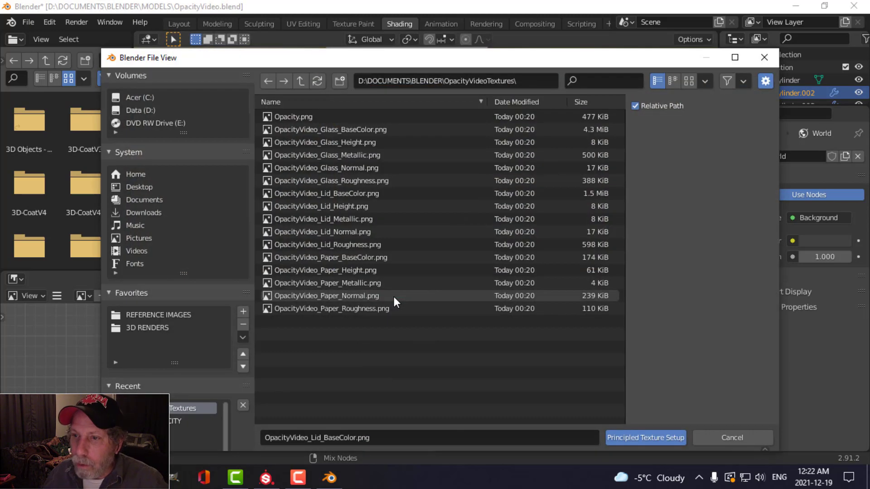
click(358, 258)
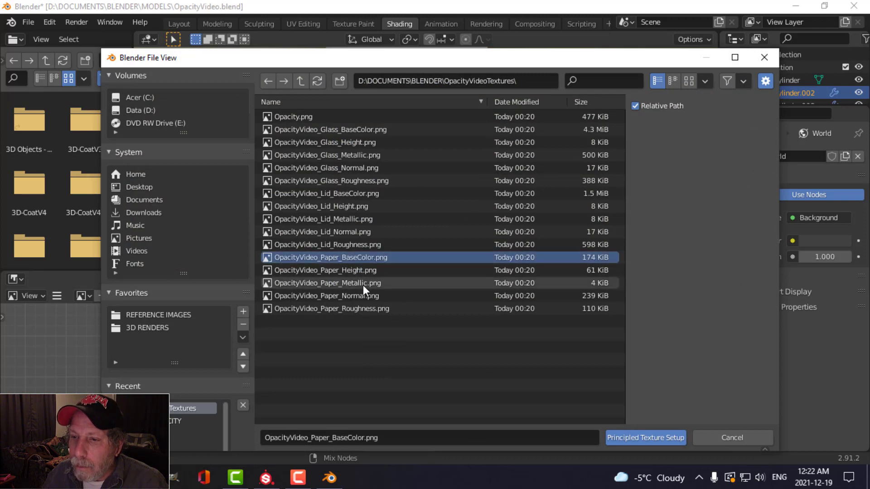
shift+click(363, 308)
click(645, 437)
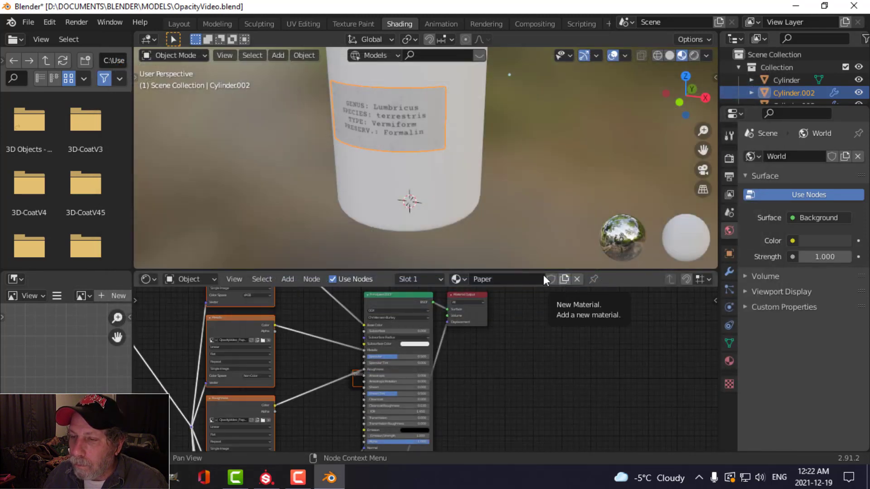
- Load the five Glass maps, OpacityVideo_Glass_BaseColor.png through OpacityVideo_Glass_Roughness.png, into the jar body's Glass material with Principled Texture Setup
click(432, 196)
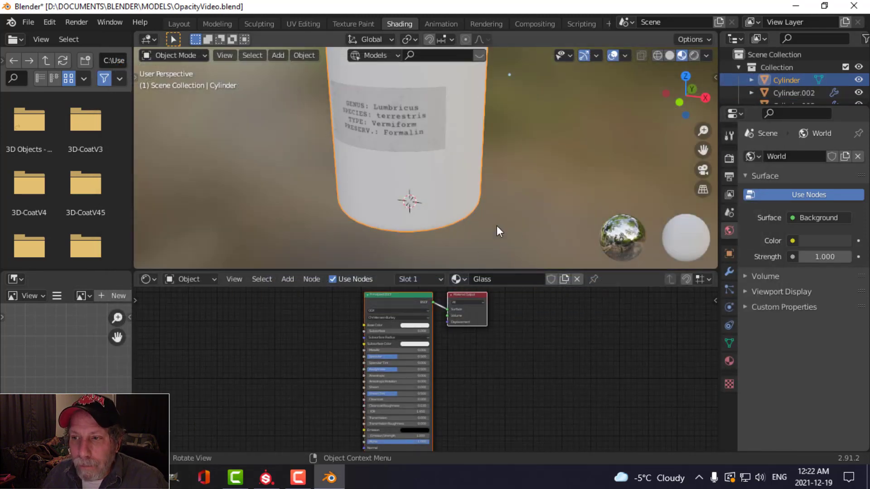
click(386, 297)
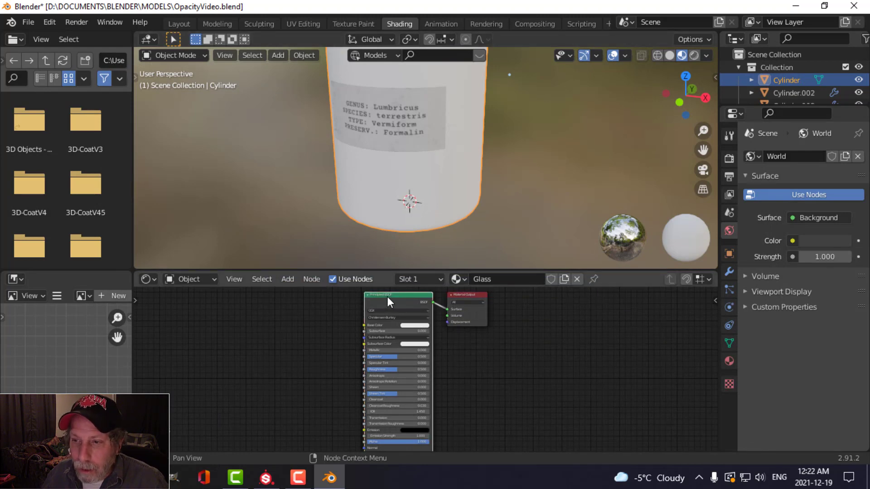
key(ctrl+shift+t)
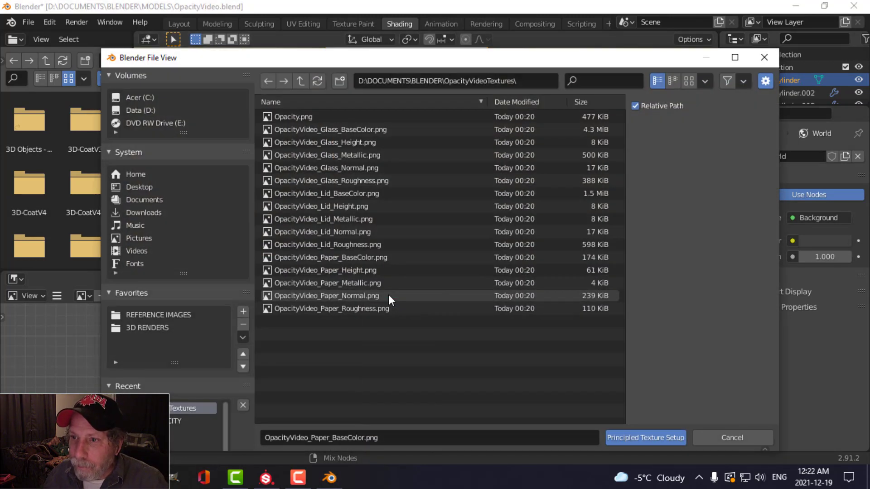
drag(361, 131, 401, 184)
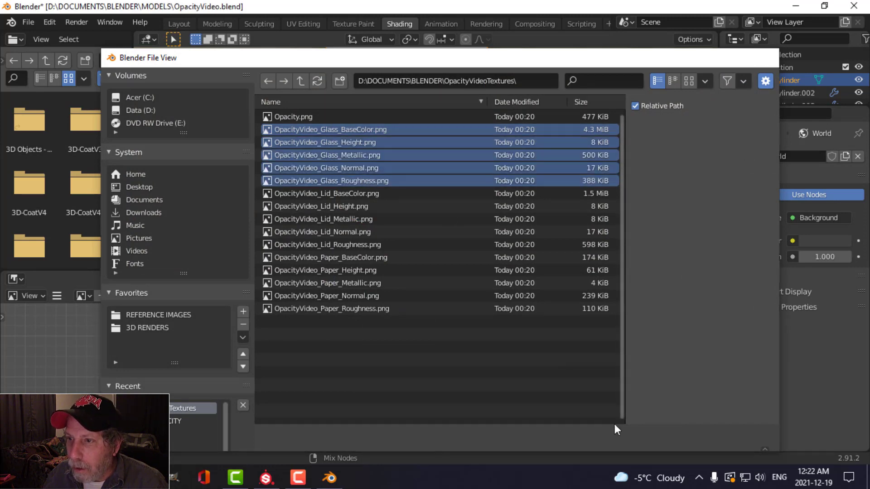
click(619, 434)
click(510, 197)
middle_drag(511, 197, 523, 177)
scroll(485, 172, down, 3)
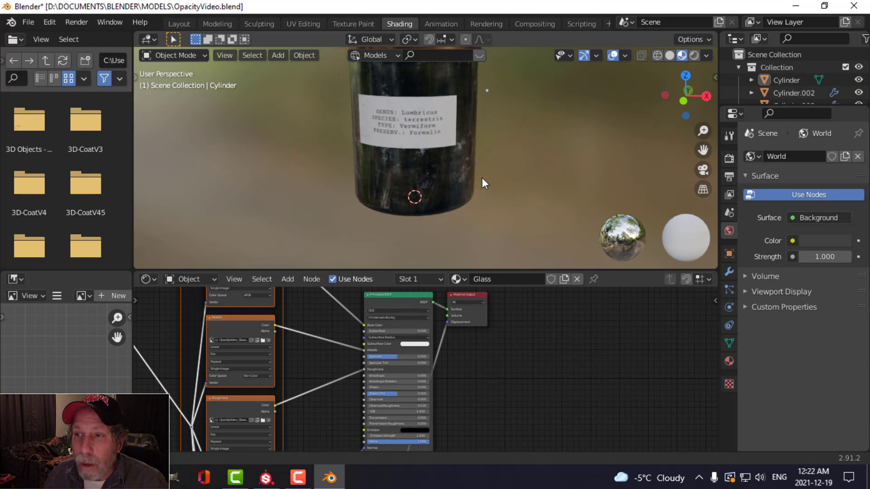
- Move the Glass material's Material Output node away and insert a Mix Shader between it and the Principled BSDF
scroll(519, 382, up, 2)
middle_drag(514, 410, 379, 370)
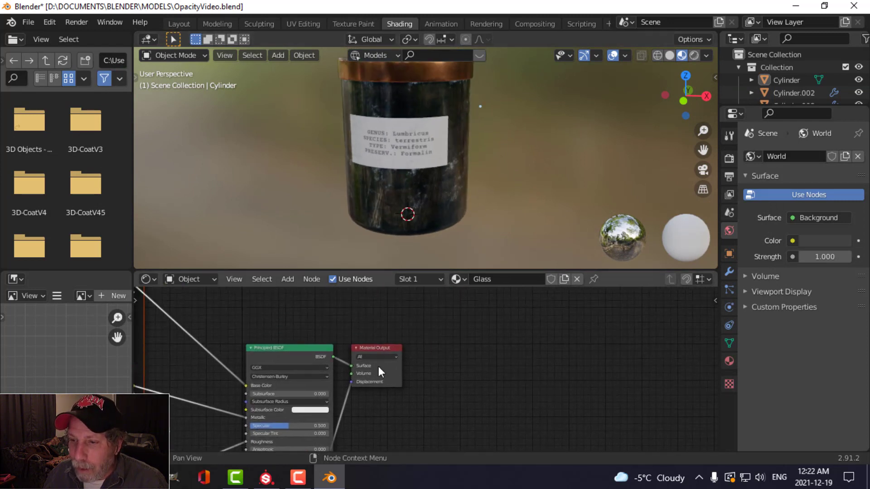
drag(375, 350, 585, 339)
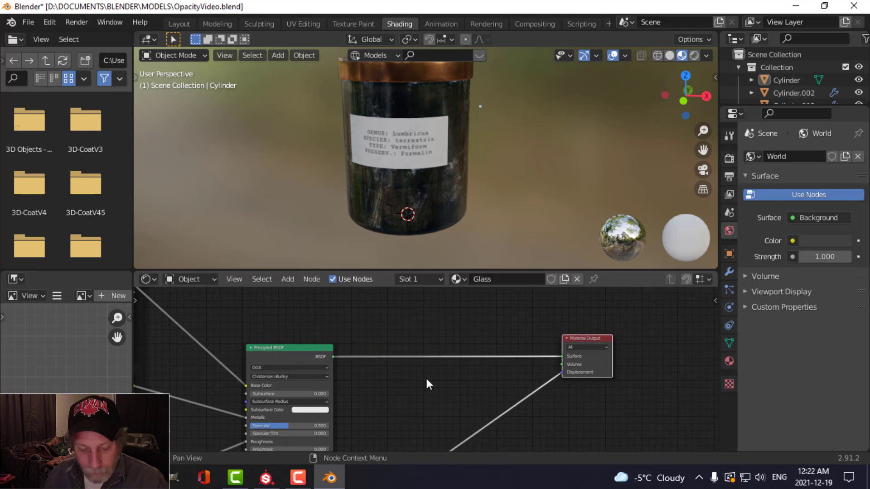
key(shift+a)
mouse_move(387, 360)
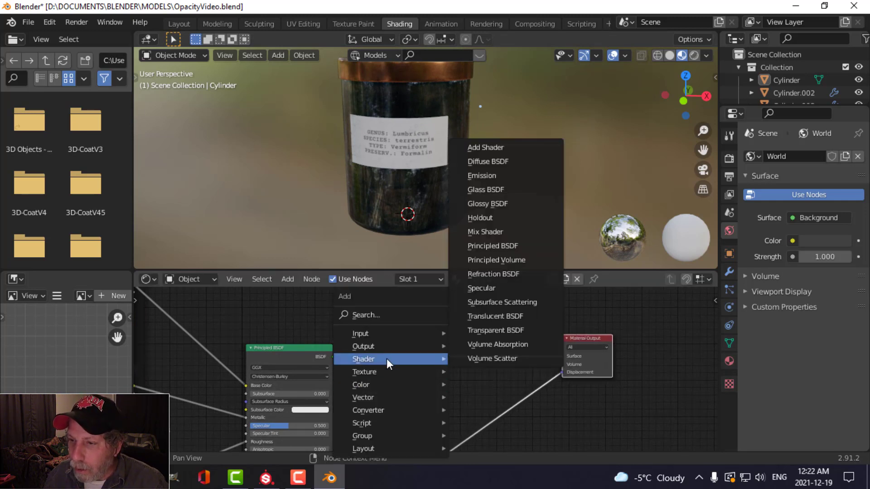
click(509, 232)
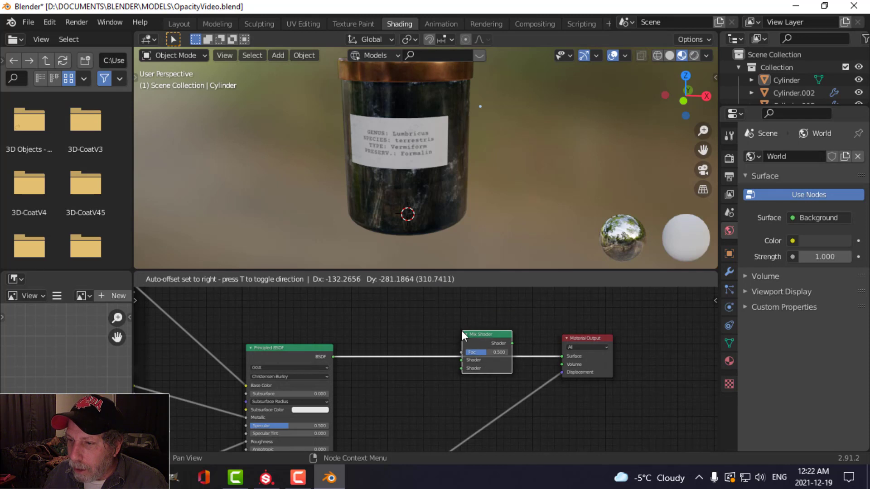
click(461, 330)
scroll(540, 402, up, 2)
middle_drag(540, 402, 561, 380)
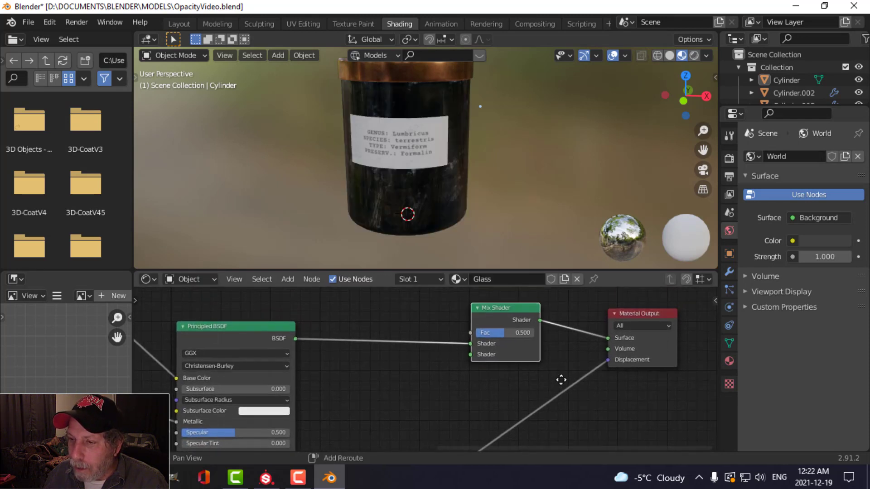
- Add a Transparent BSDF node and connect it to the Mix Shader's second Shader input
drag(433, 270, 435, 222)
scroll(476, 324, up, 1)
middle_drag(476, 324, 370, 363)
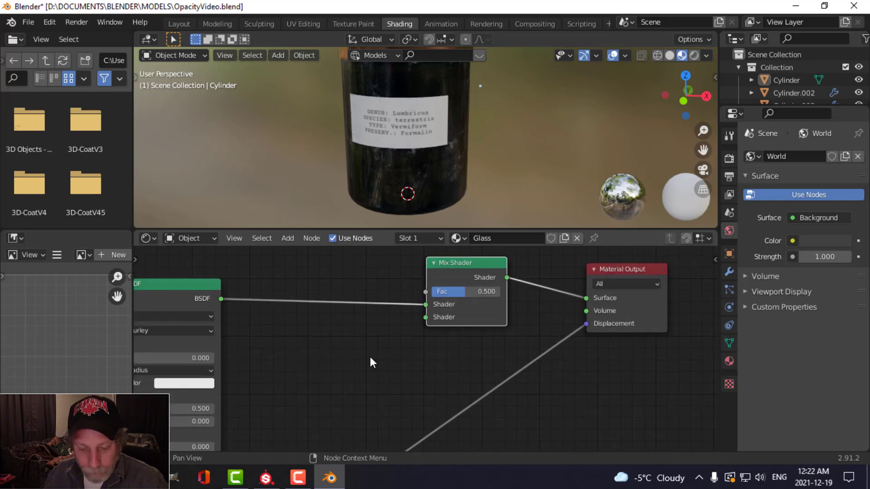
key(shift+a)
mouse_move(368, 357)
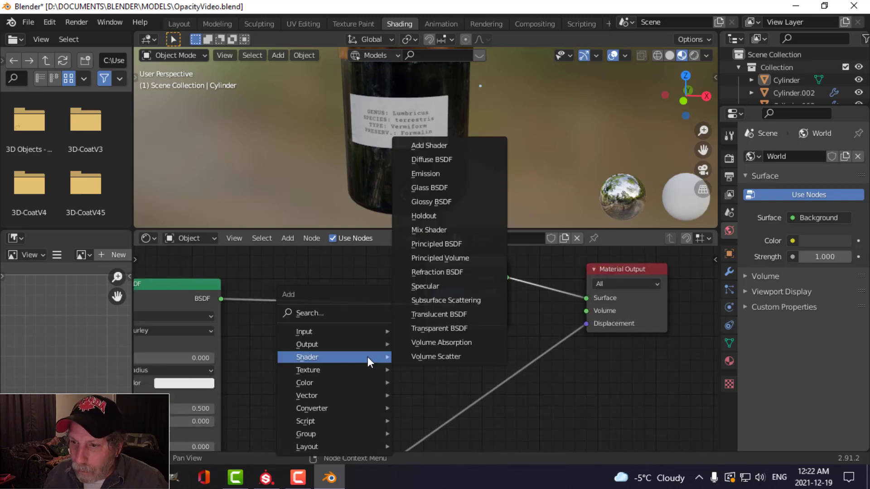
click(442, 328)
click(261, 335)
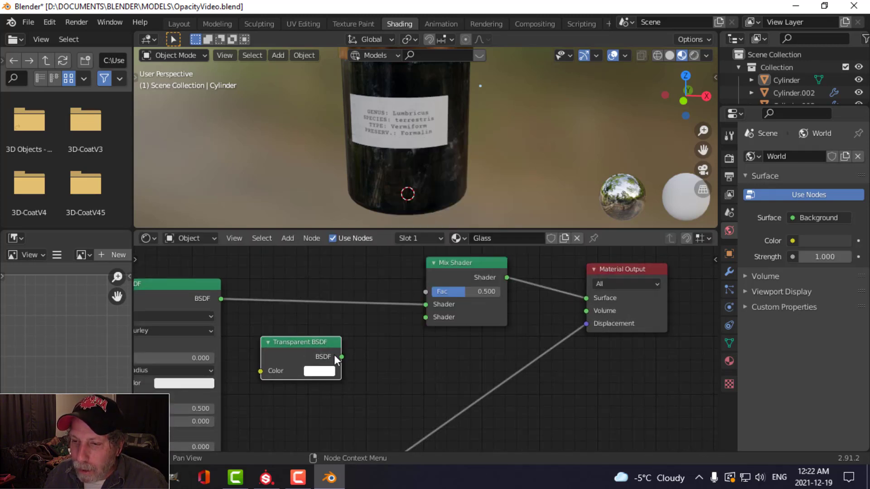
drag(341, 357, 427, 318)
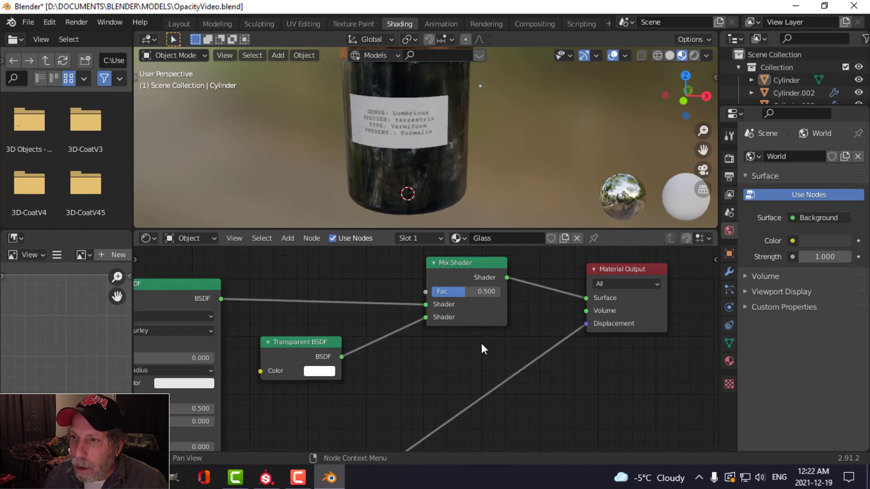
- Add an Image Texture node above the Principled BSDF in the Glass material's node graph
middle_drag(421, 341, 373, 328)
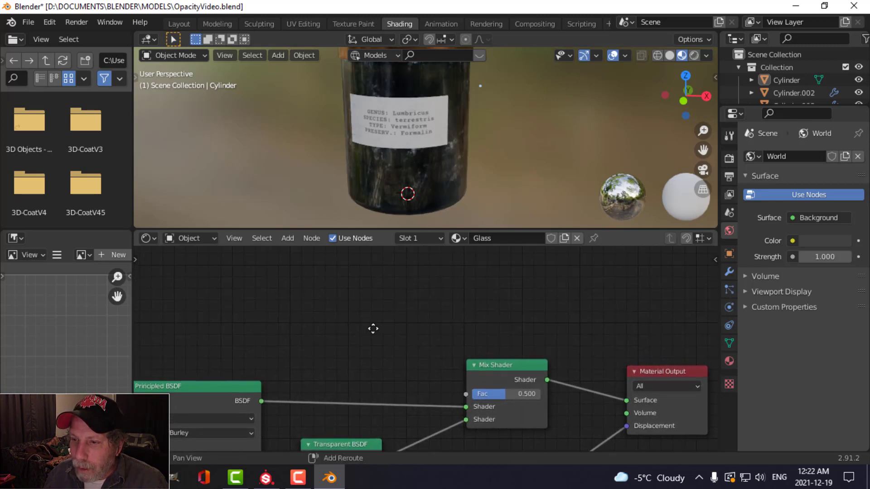
key(shift+a)
mouse_move(289, 274)
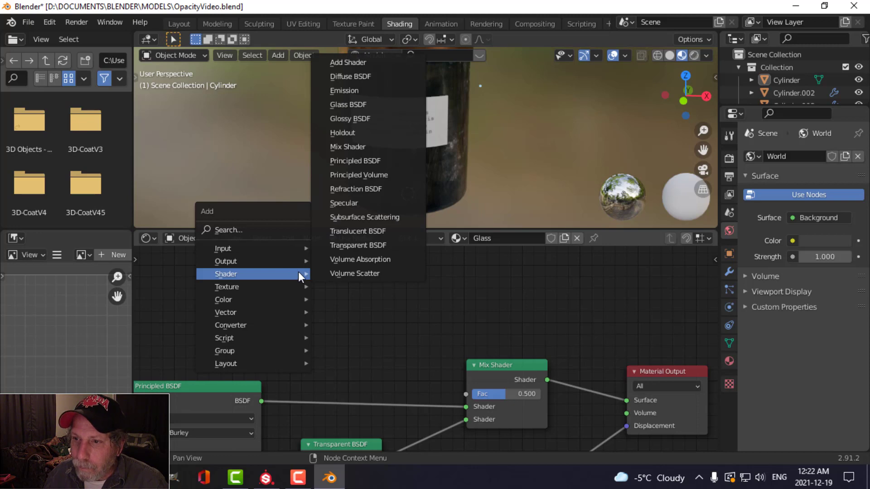
mouse_move(264, 289)
click(376, 174)
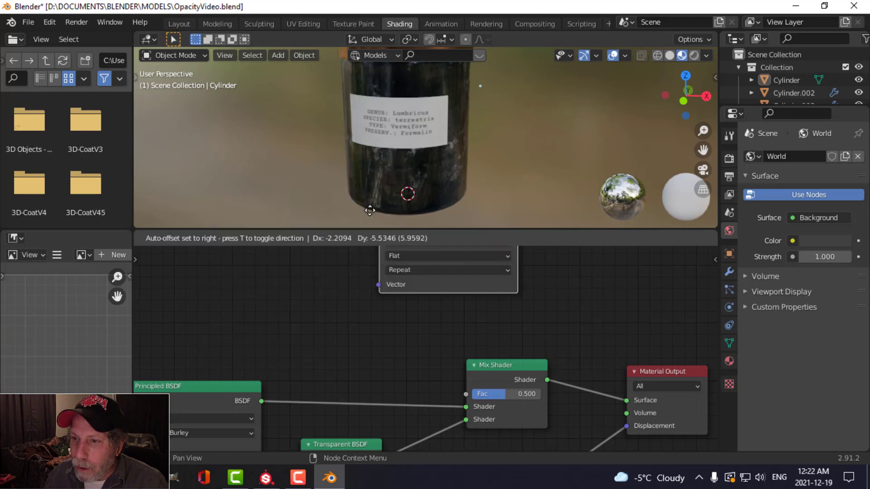
click(250, 240)
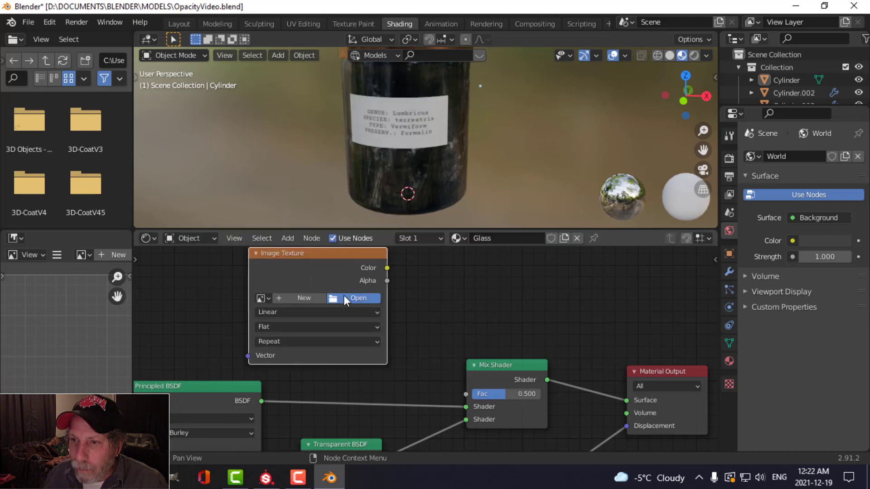
- Load Opacity.png from the OpacityVideoTextures folder into the image node and connect its Color output to the Mix Shader's Fac
click(352, 294)
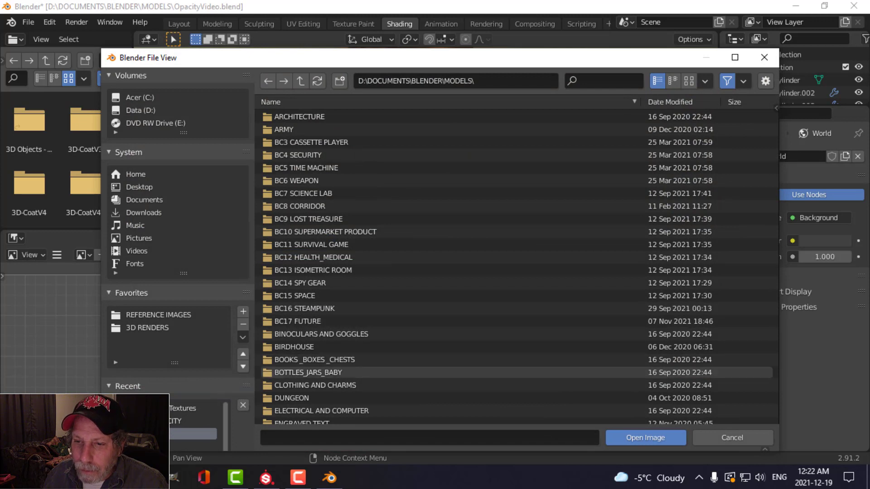
click(190, 408)
click(290, 117)
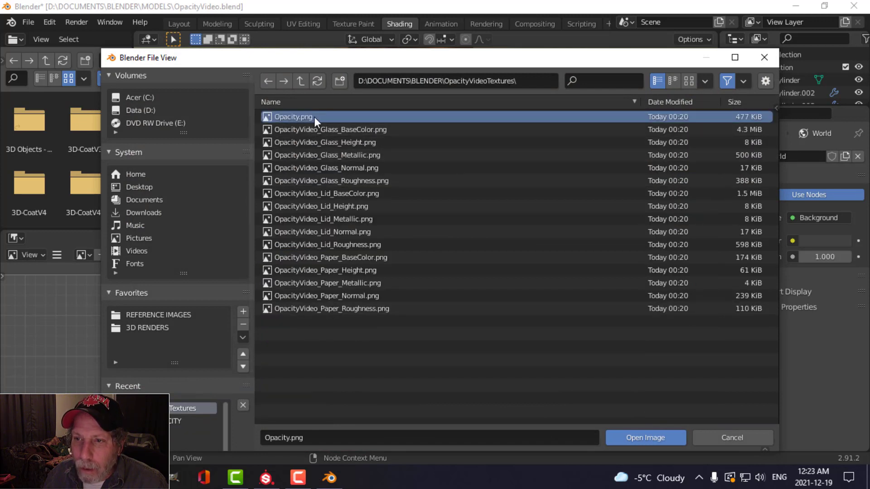
click(623, 435)
drag(387, 268, 489, 385)
- Select the jar body and set its Glass material's Blend Mode to Alpha Blend
middle_drag(482, 156, 431, 157)
middle_drag(535, 197, 499, 188)
click(448, 164)
click(729, 361)
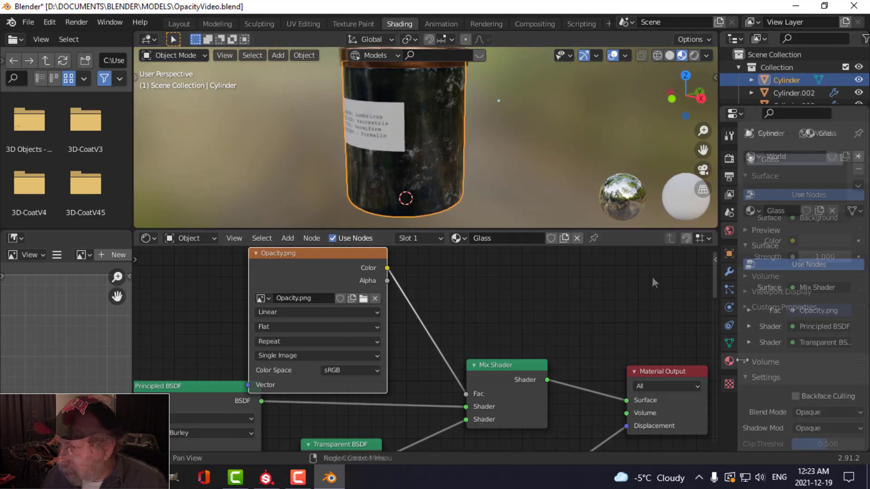
scroll(779, 393, down, 3)
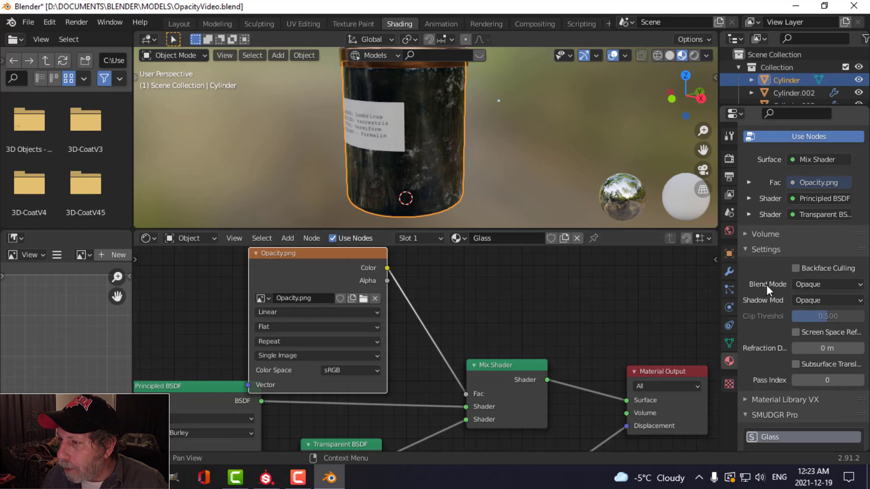
click(826, 287)
click(811, 341)
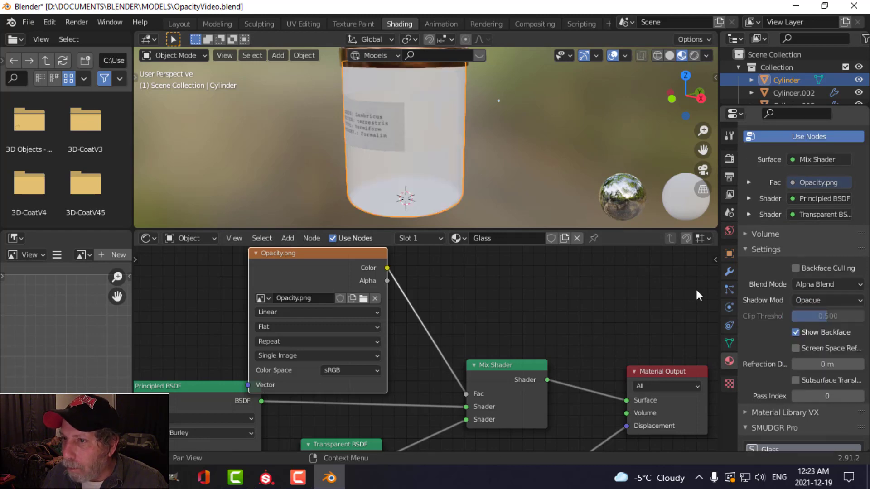
- Enable Screen Space Refraction and Backface Culling for the Glass material and set its Shadow Mode to Alpha Hashed
alt+middle_drag(477, 158, 539, 174)
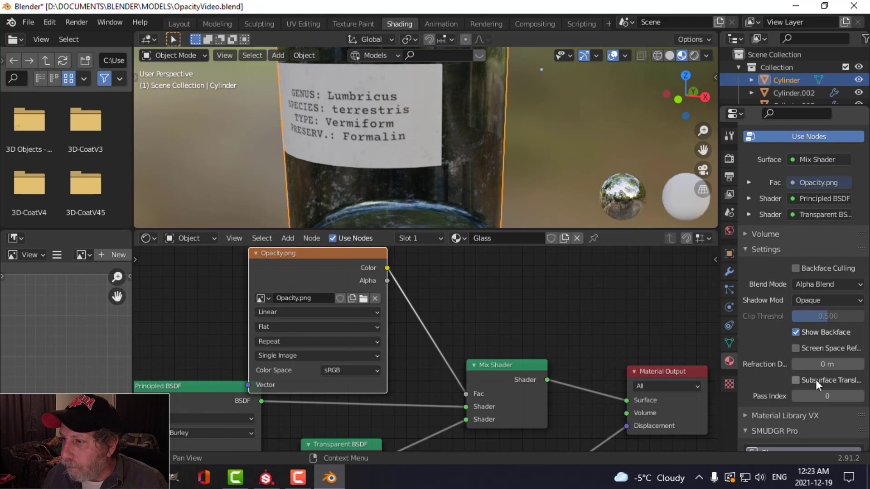
click(796, 348)
click(823, 299)
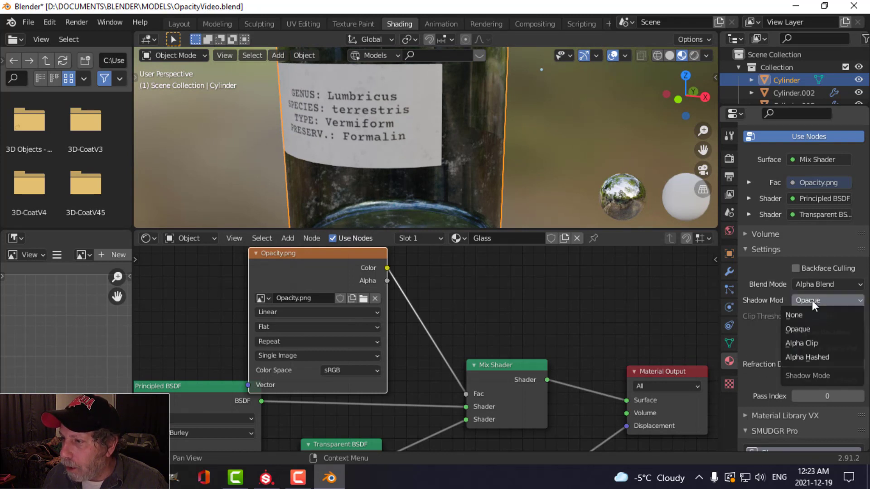
click(814, 357)
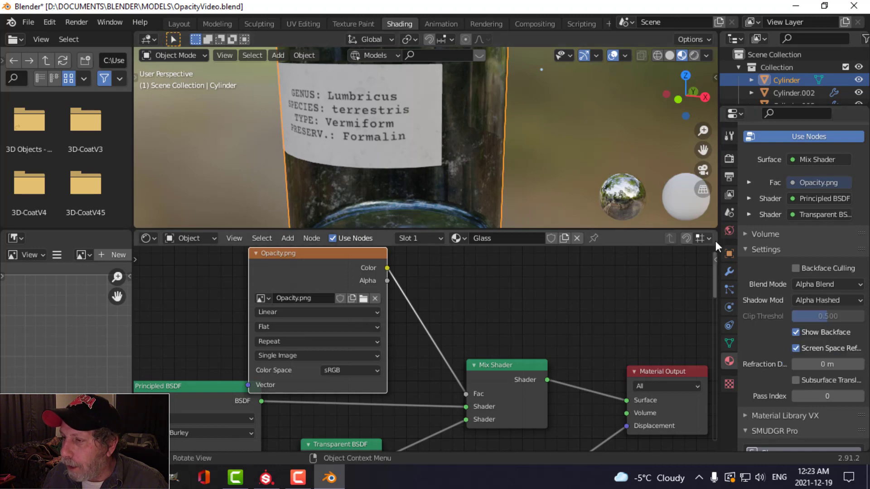
click(796, 267)
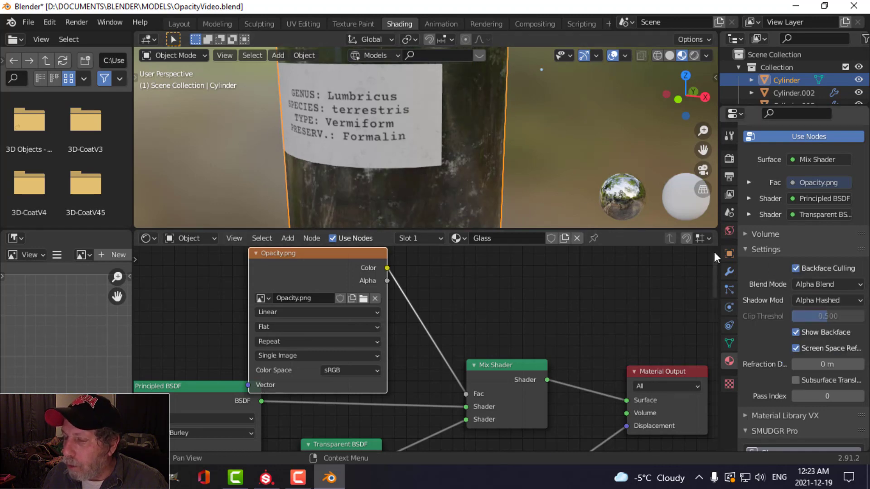
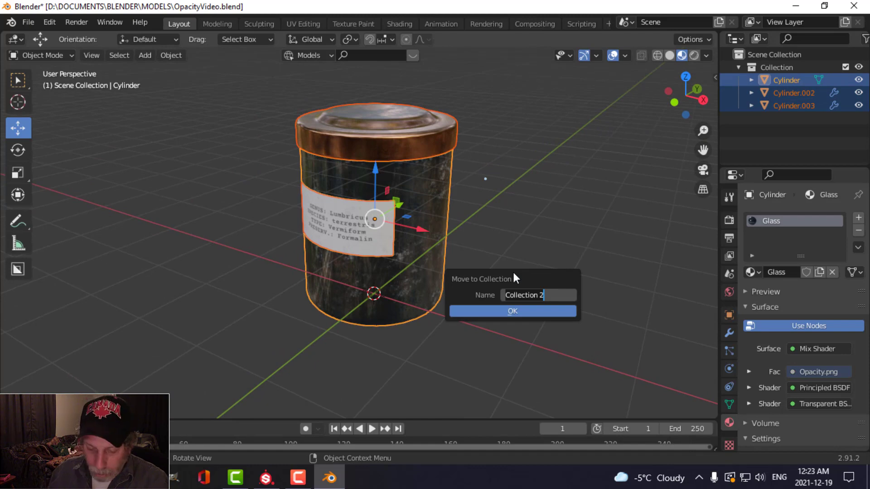
- Move the selected jar, label and lid into a new collection named Jar1
key(ctrl+a)
key(BackSpace)
text(Jar1)
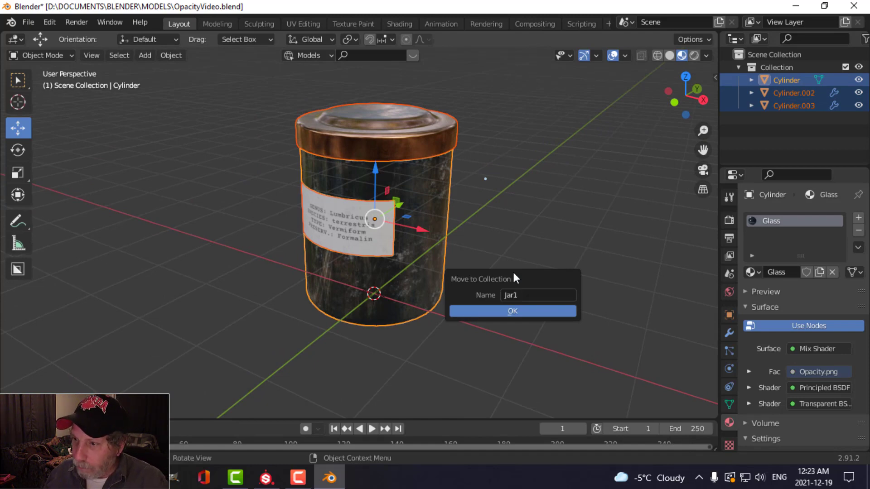
click(526, 312)
middle_drag(536, 228, 501, 223)
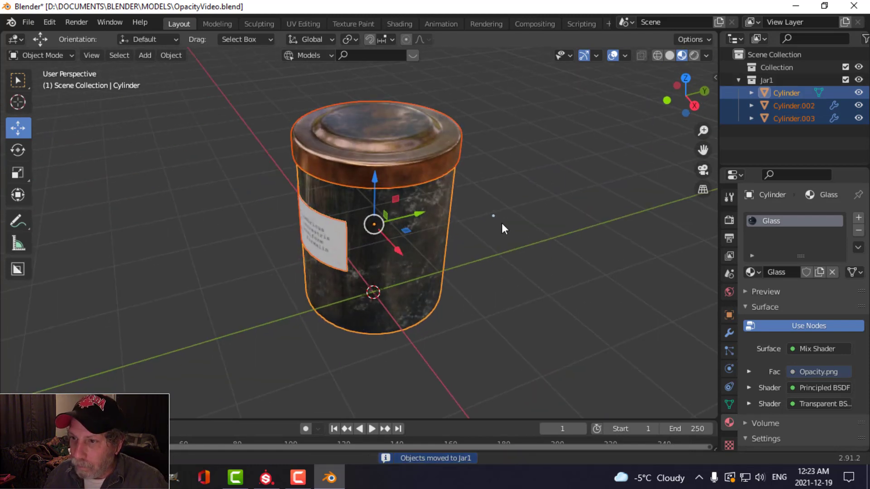
- Duplicate the jar's body, label and lid together and move the copy along Y and X to stand clear of the original
key(shift+d)
key(Escape)
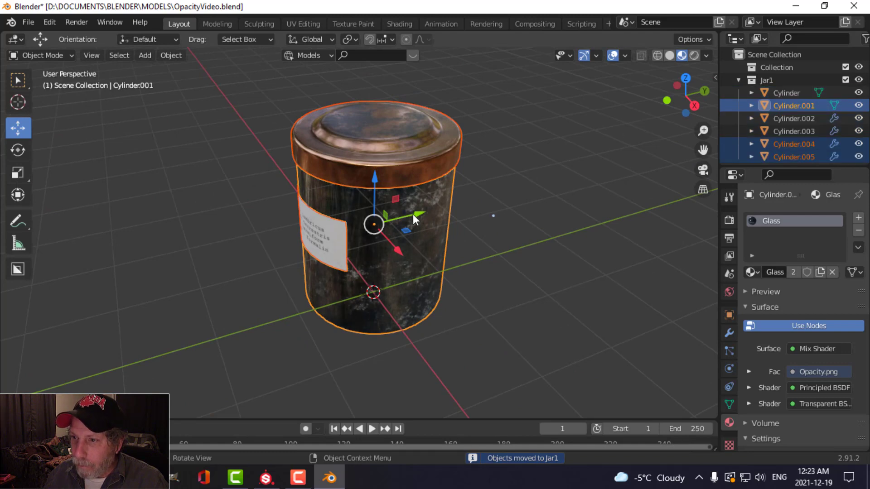
drag(413, 214, 509, 232)
middle_drag(509, 233, 458, 183)
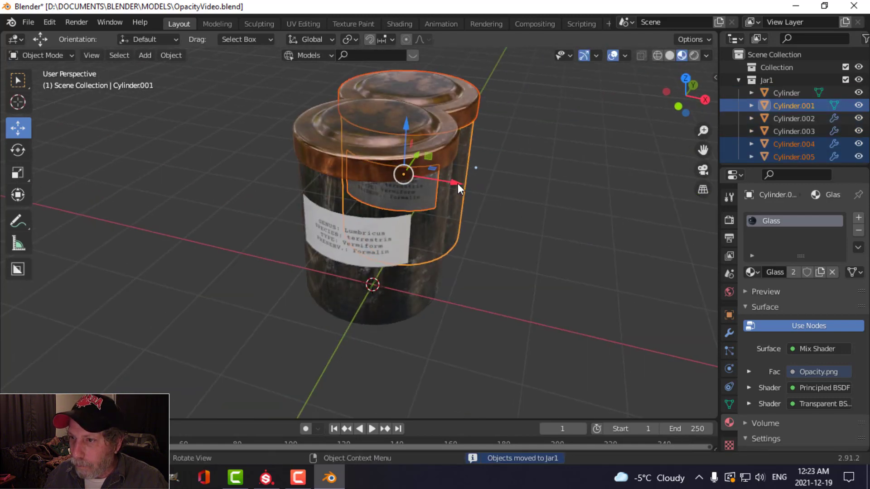
drag(458, 184, 577, 196)
middle_drag(577, 196, 601, 234)
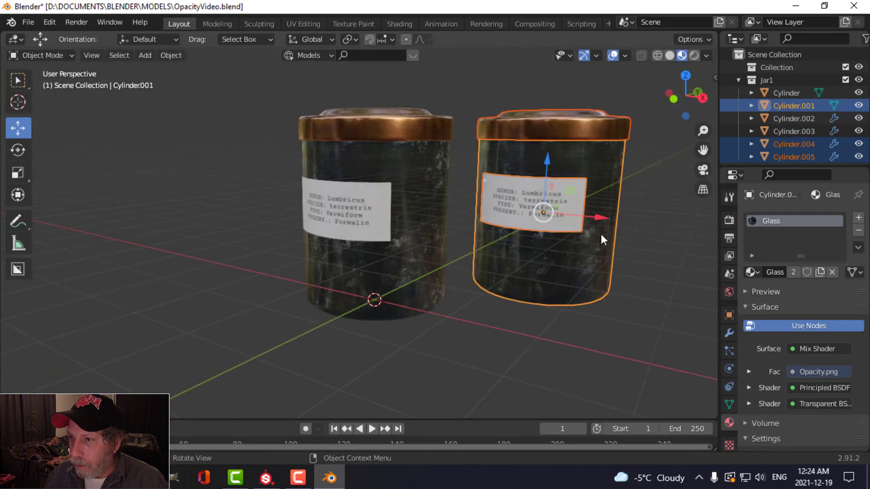
- Scale the duplicate jar down to about three quarters of its size and lower its base to roughly the original jar's level
key(s)
click(585, 229)
key(g)
key(z)
click(575, 248)
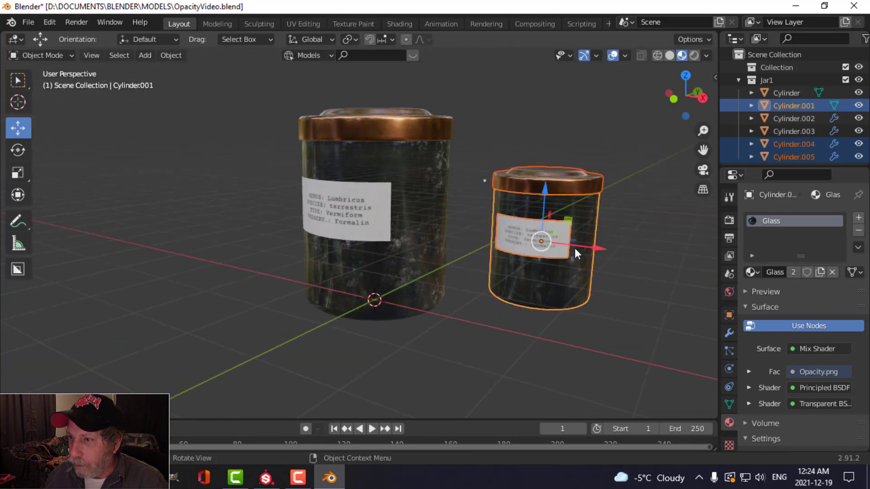
key(KP_1)
key(g)
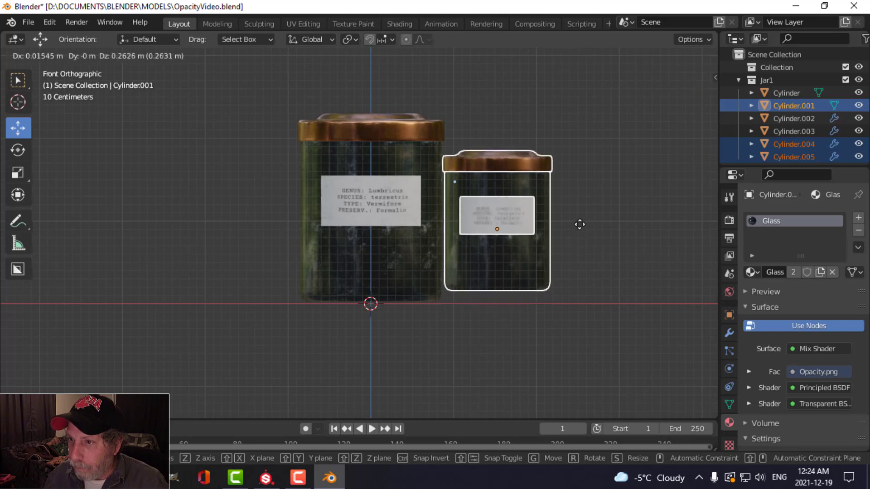
click(579, 229)
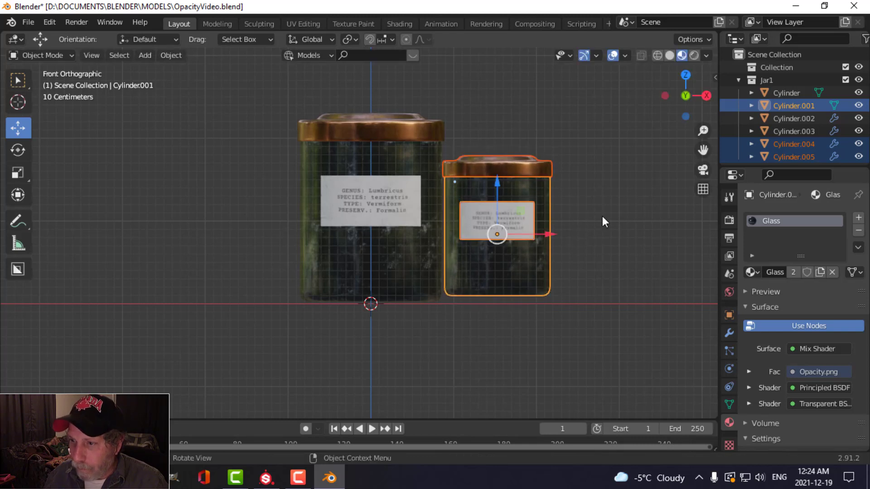
- Move the smaller jar's parts into a new collection named Jar2
key(m)
click(625, 206)
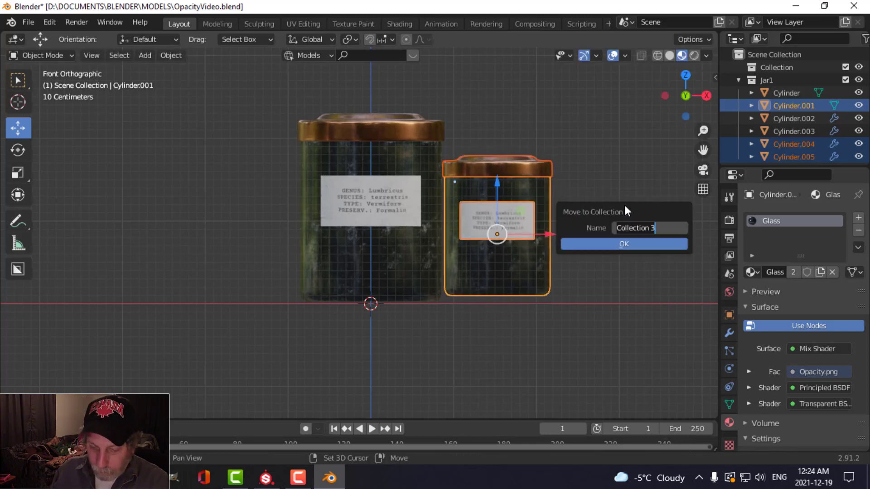
text(Jasr)
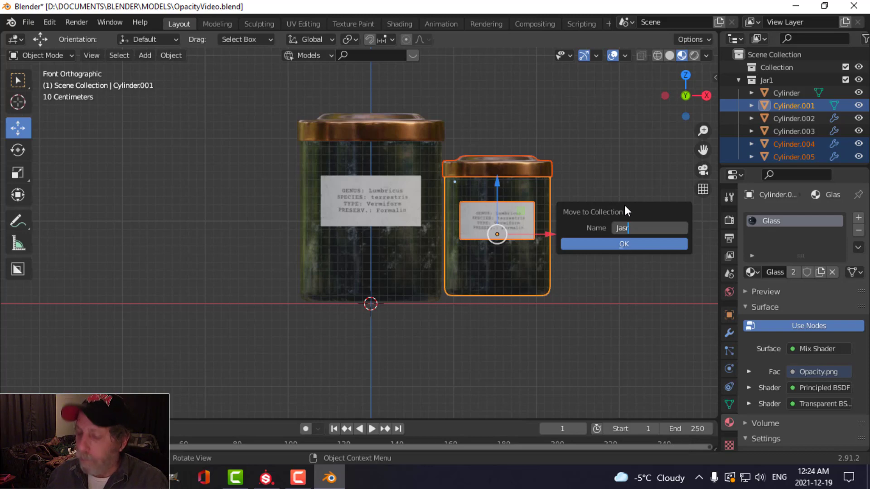
text(2)
key(Return)
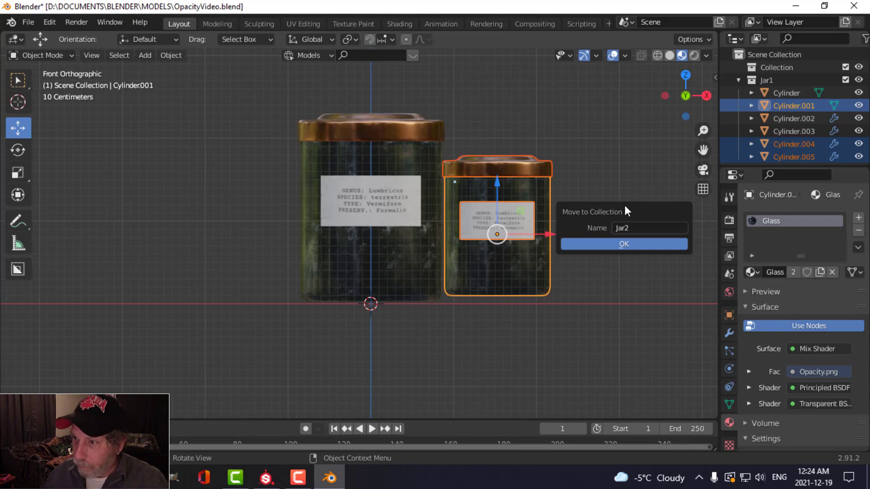
click(606, 247)
- Rotate the smaller jar about the Z axis to turn its label toward +X, and adjust its position beside the larger jar from above
middle_drag(562, 216, 534, 252)
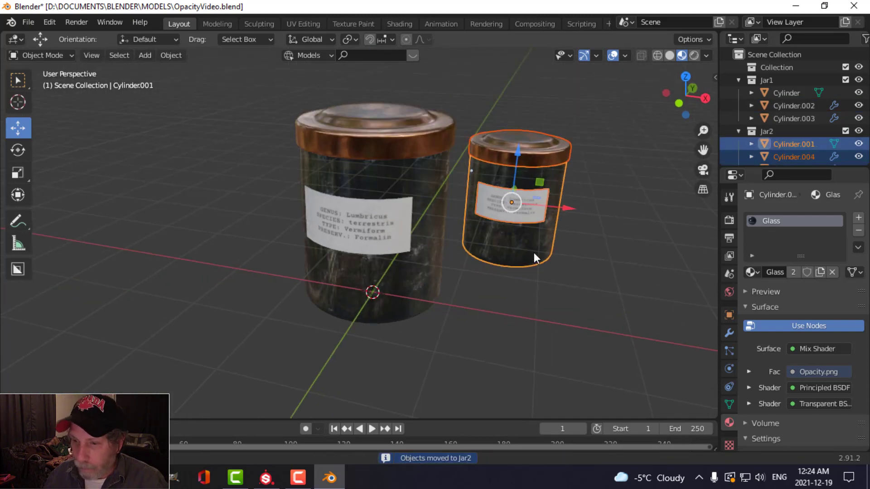
key(r)
key(z)
click(564, 211)
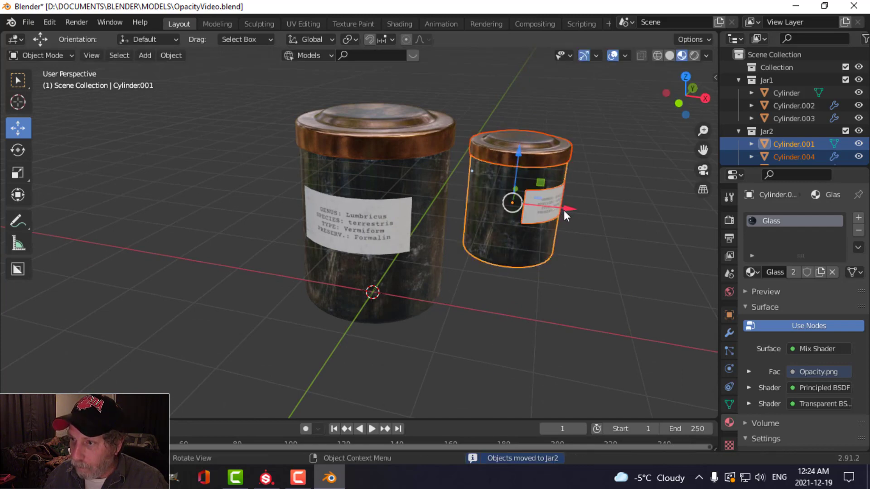
middle_drag(563, 210, 474, 248)
key(KP_7)
key(g)
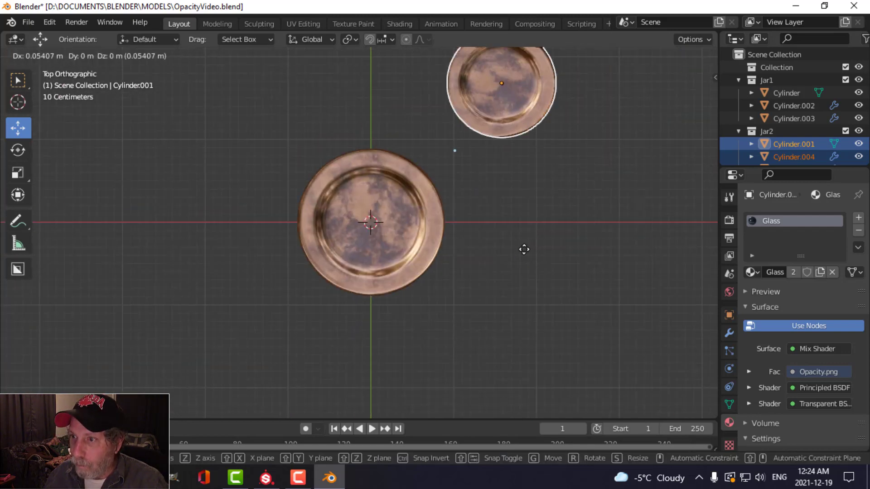
click(528, 258)
- Deselect the smaller jar and hide the viewport's gizmos and overlays
middle_drag(528, 259, 326, 184)
click(512, 208)
scroll(336, 187, up, 4)
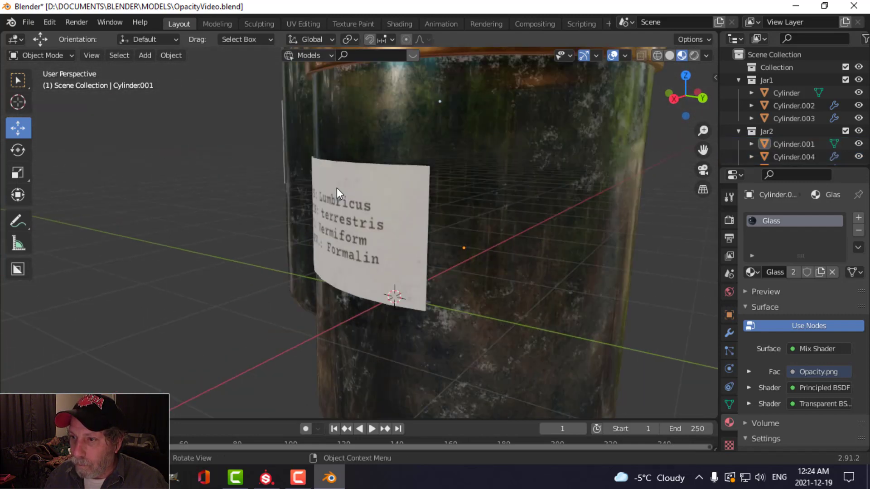
scroll(337, 188, down, 4)
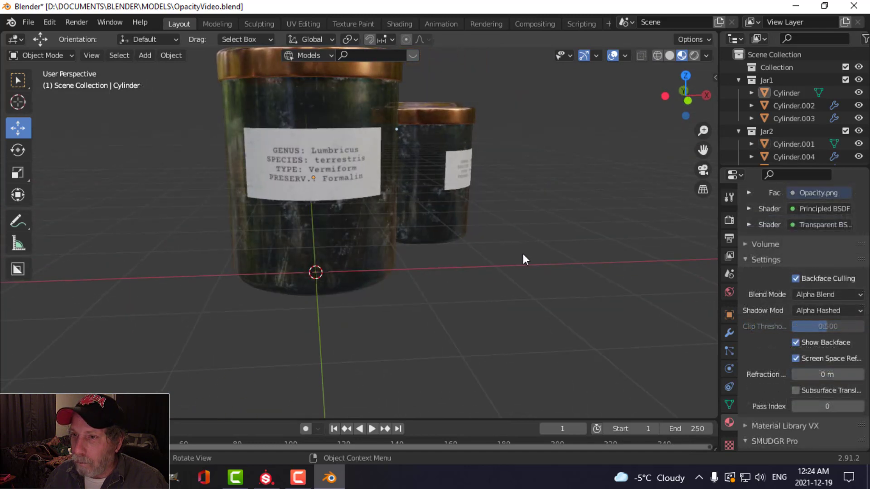
middle_drag(522, 258, 452, 209)
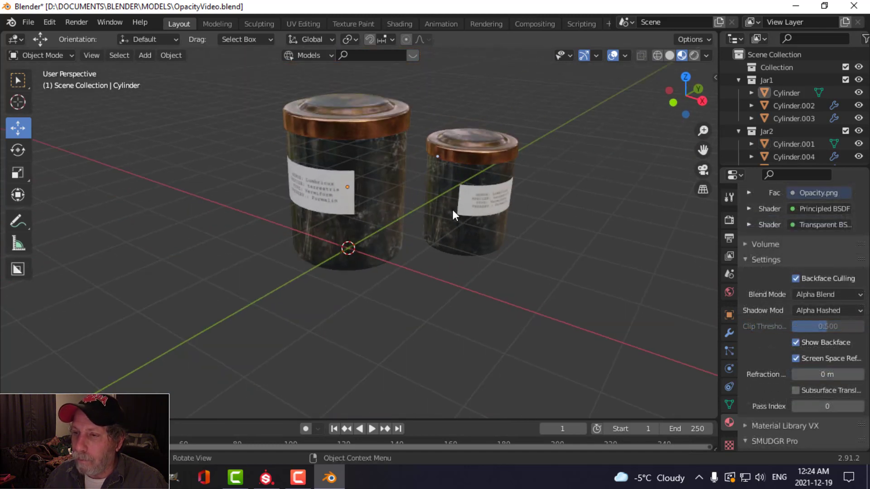
click(588, 56)
click(612, 55)
- Examine the glass, labels and lids of both jars up close from several angles
scroll(572, 199, up, 4)
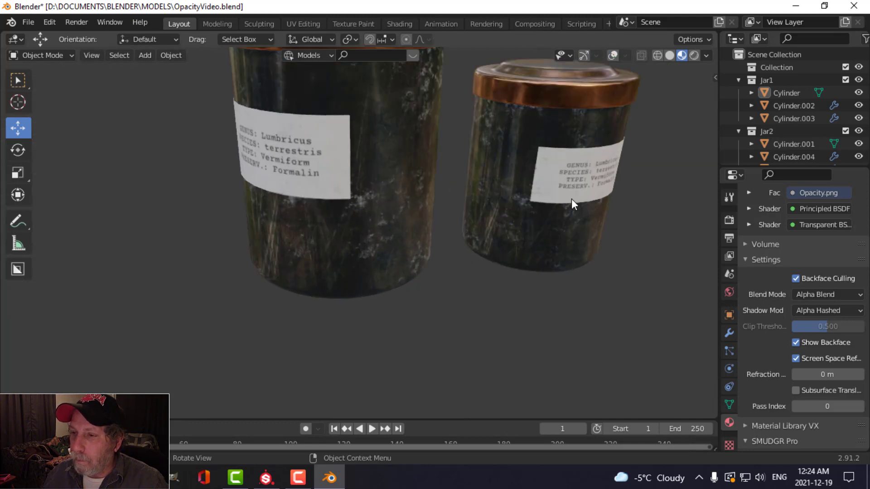
scroll(572, 199, down, 3)
middle_drag(542, 205, 489, 230)
scroll(490, 236, up, 3)
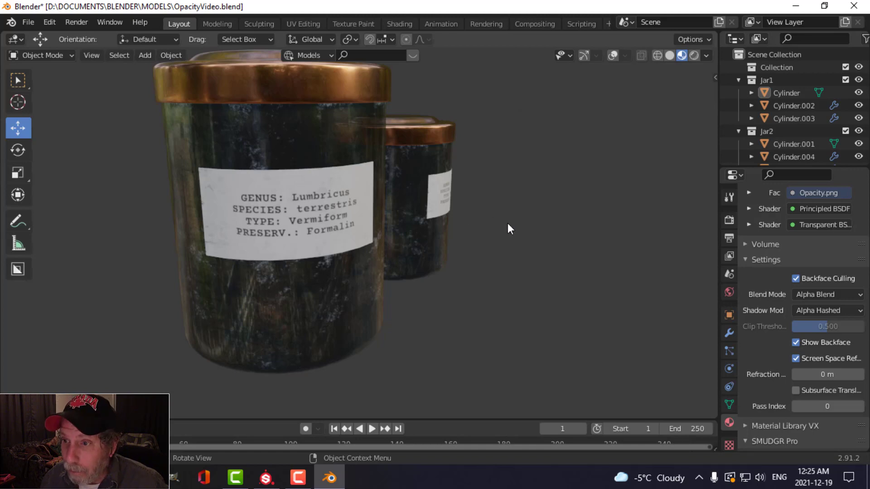
middle_drag(508, 224, 302, 206)
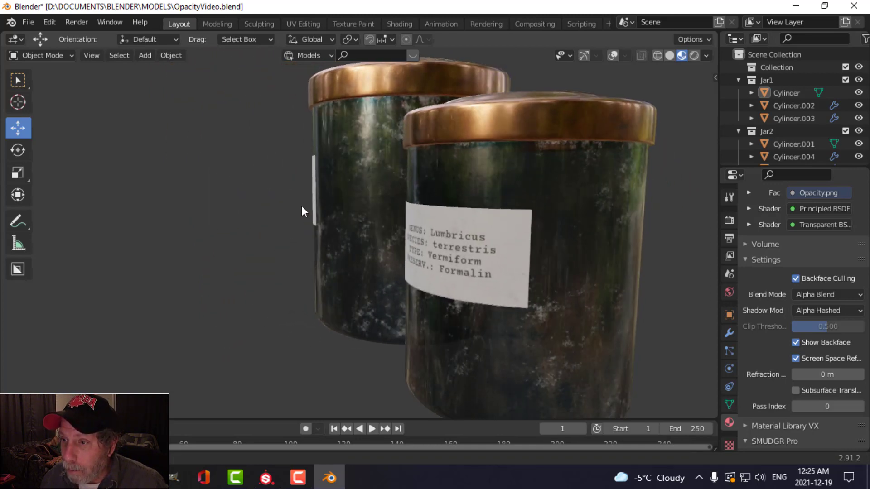
middle_drag(407, 205, 498, 226)
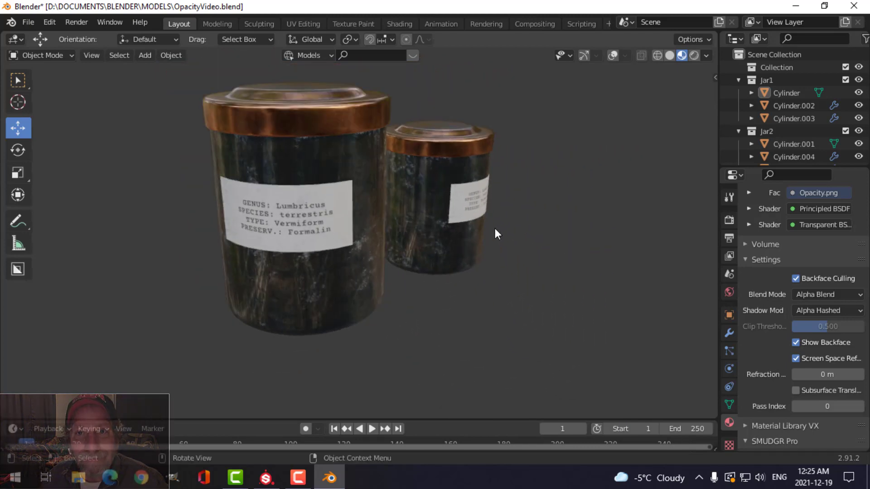